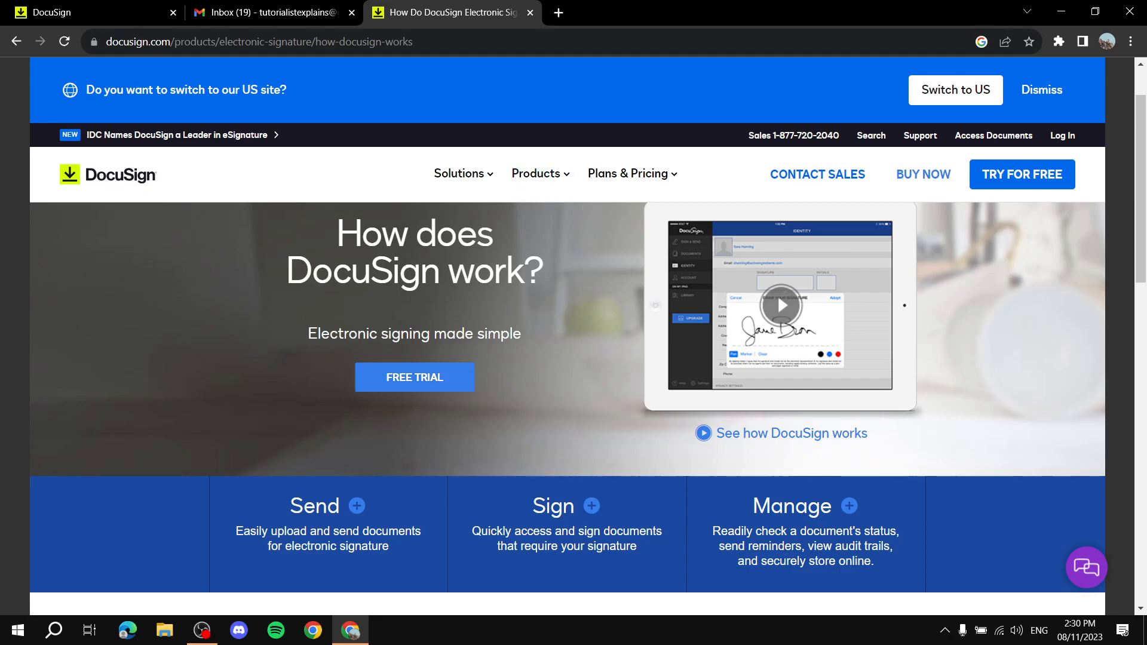
Switch back to the DocuSign account tab showing 'Your document is on its way'.
click(100, 12)
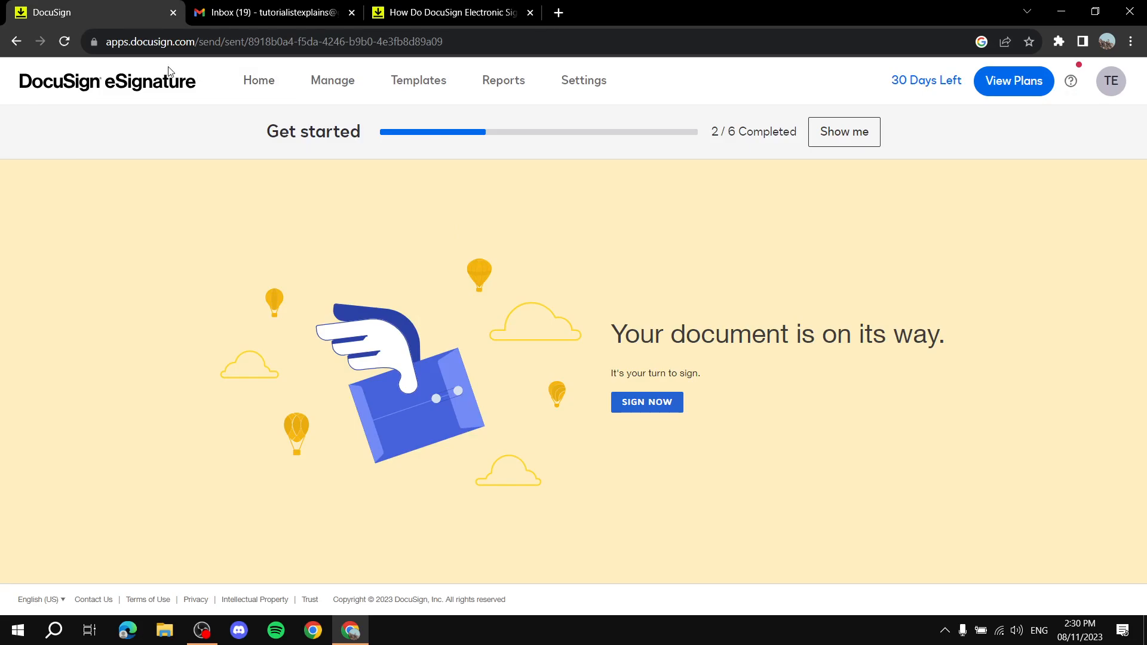
Go to the eSignature Home dashboard and start a new envelope.
click(141, 78)
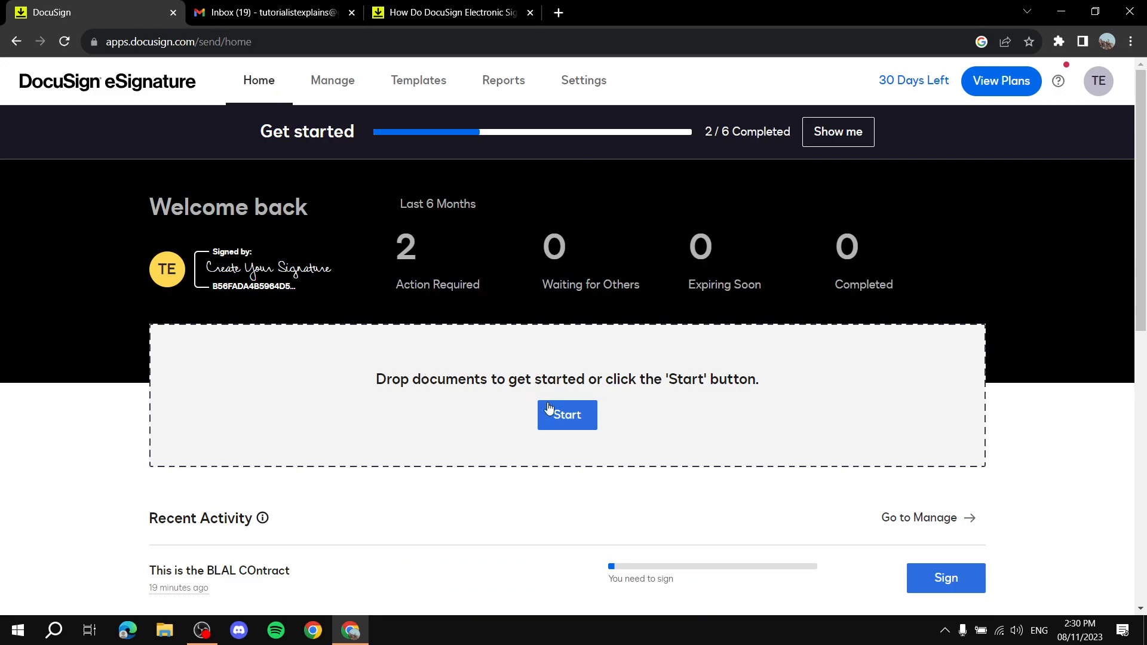
click(556, 414)
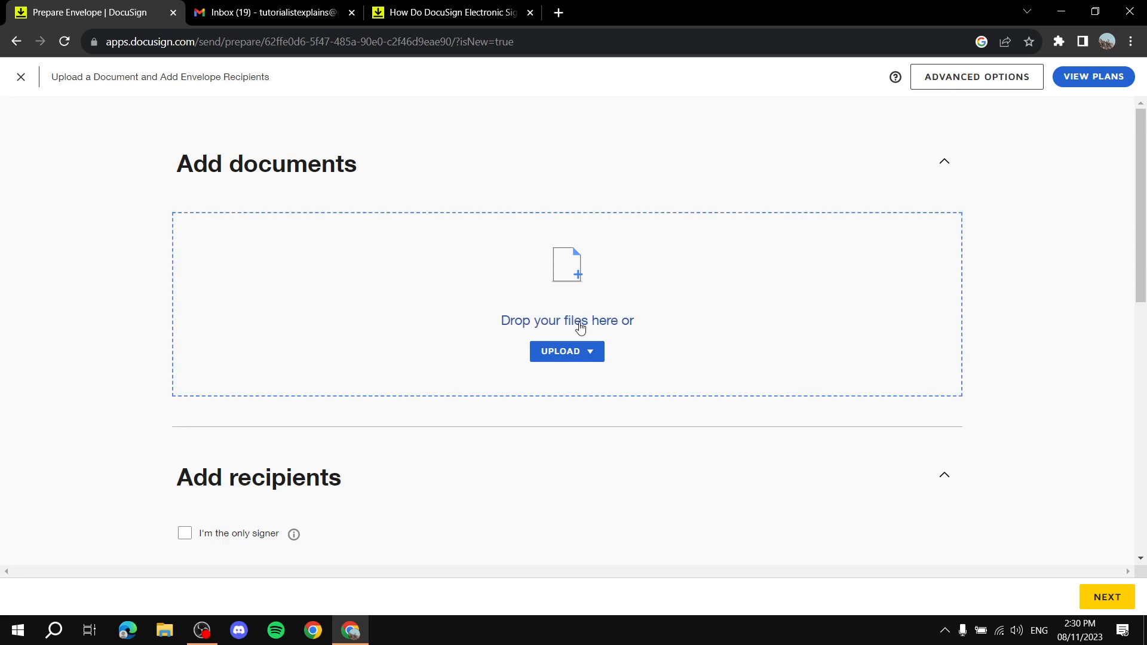
Upload Sample Contract.pdf from the computer into the envelope.
click(550, 356)
click(582, 380)
click(260, 132)
click(442, 334)
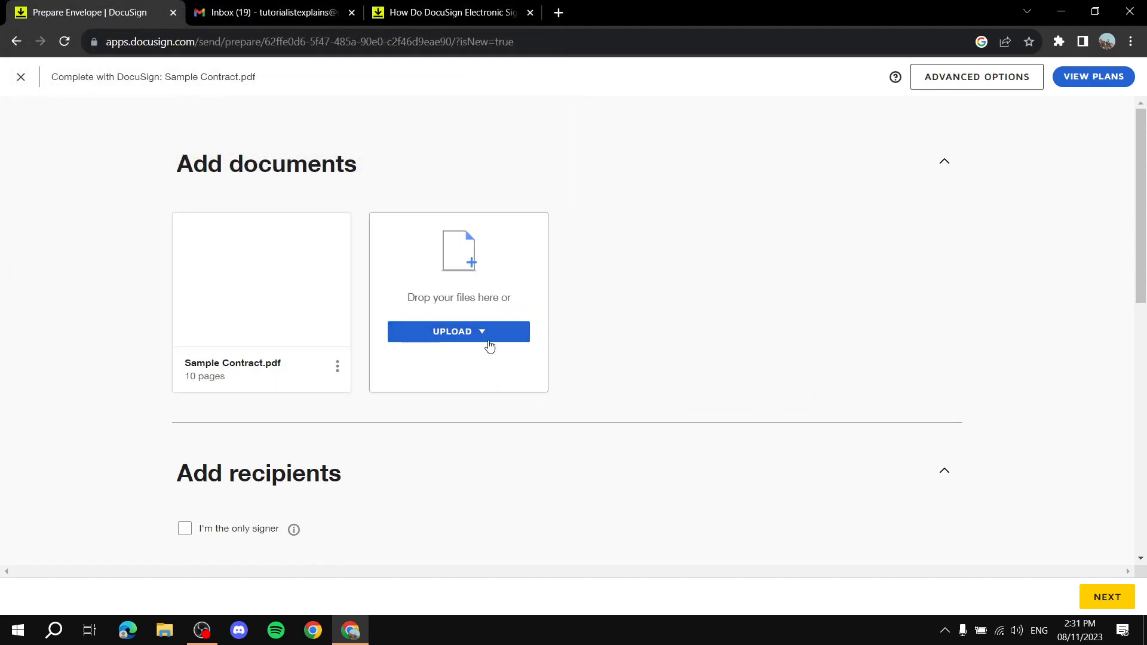
click(456, 335)
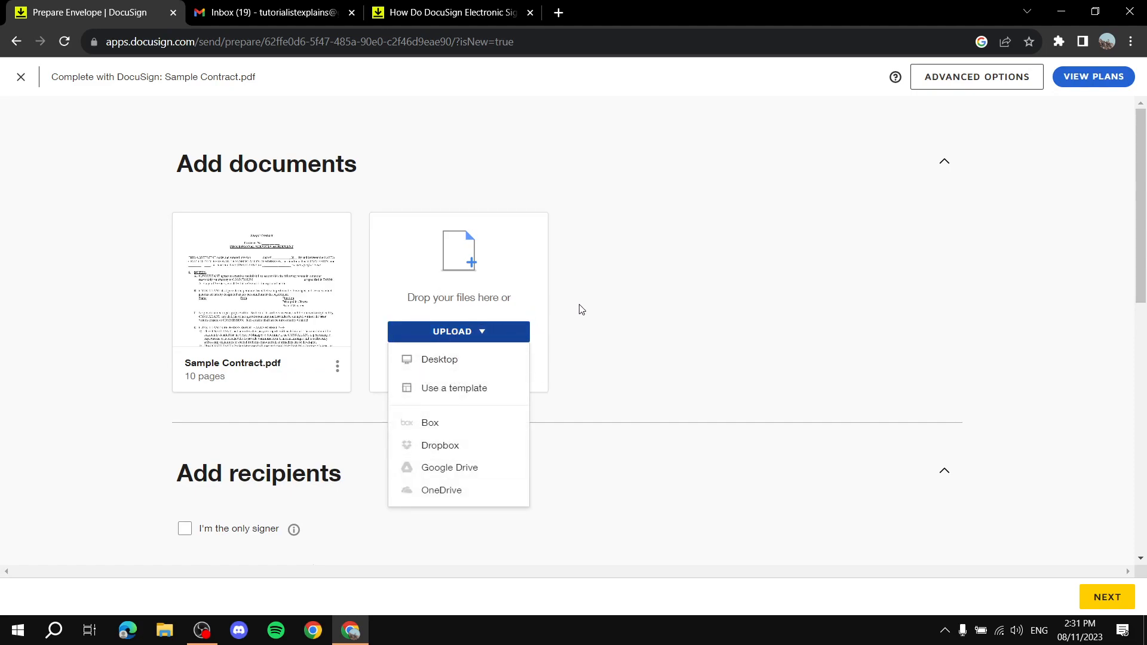
click(5, 308)
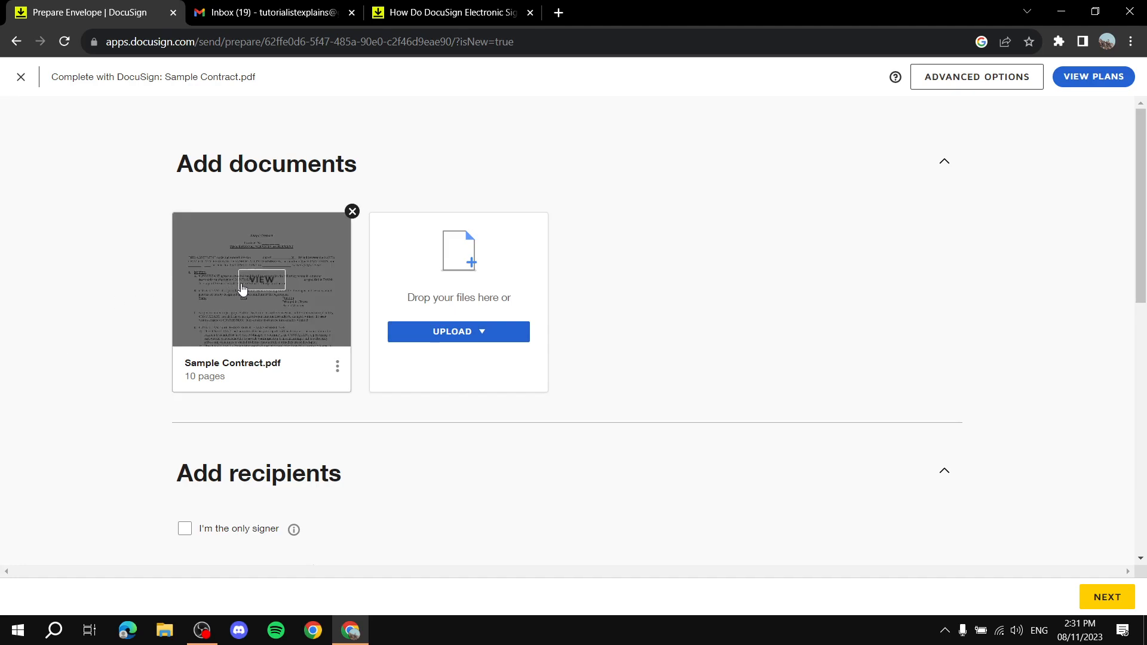
Preview the 10-page Sample Contract, scroll through it, and close the preview.
click(261, 281)
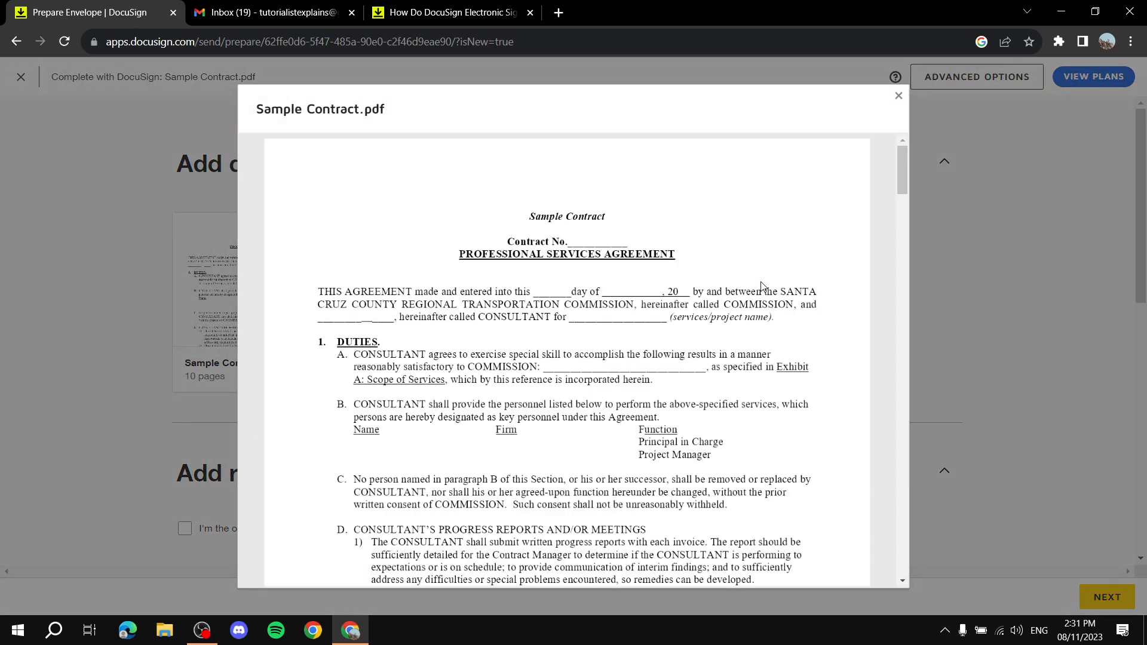
scroll(761, 286, down, 20)
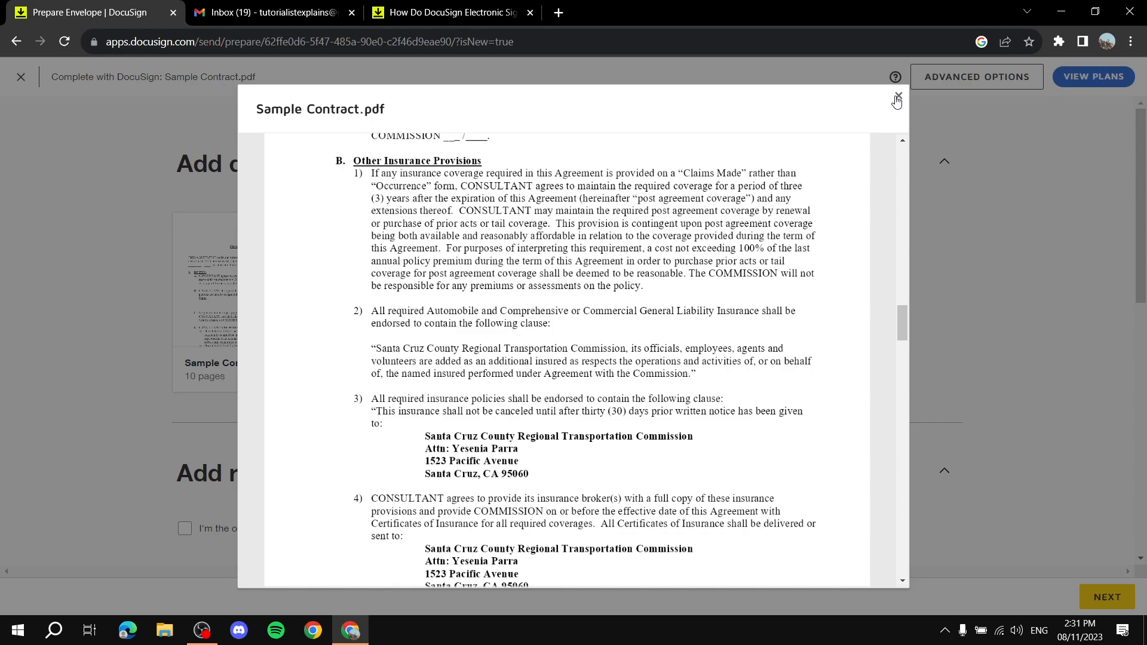
click(898, 96)
scroll(418, 375, down, 3)
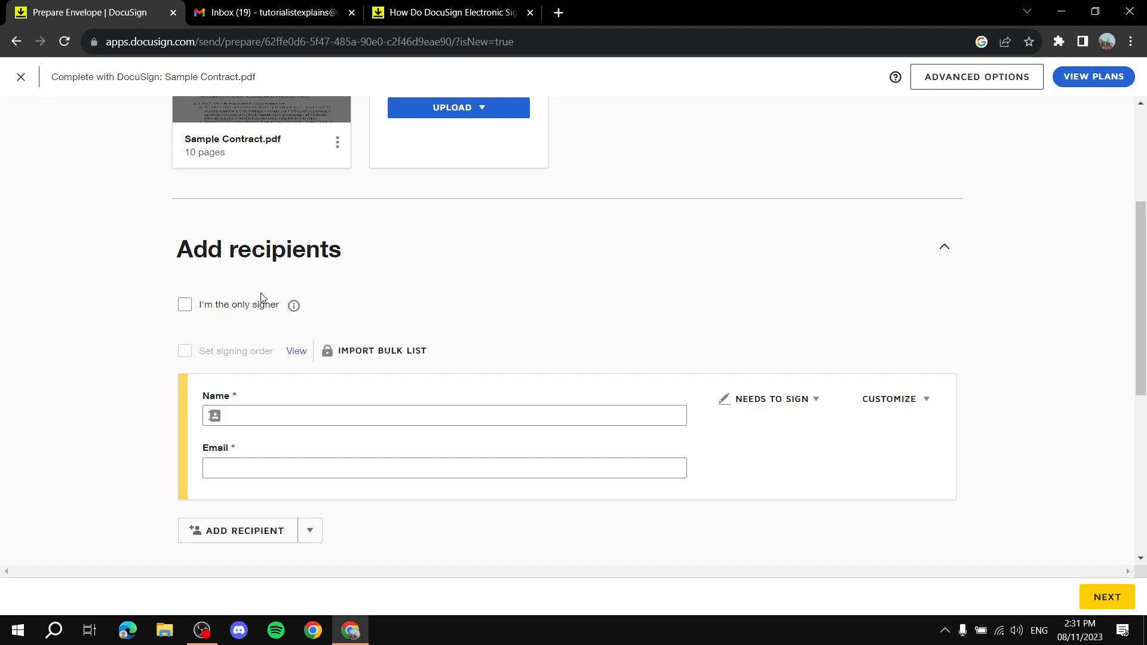
Toggle 'I'm the only signer' on and off, then fill the first recipient from the saved contact.
click(185, 305)
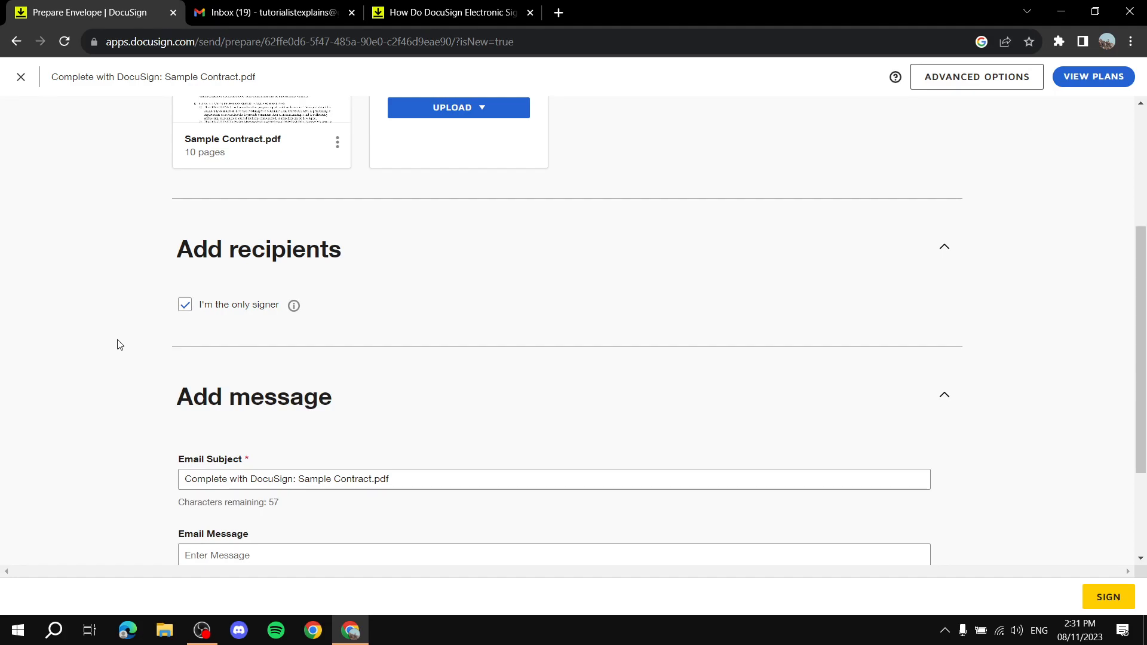
scroll(105, 379, down, 2)
scroll(106, 379, up, 4)
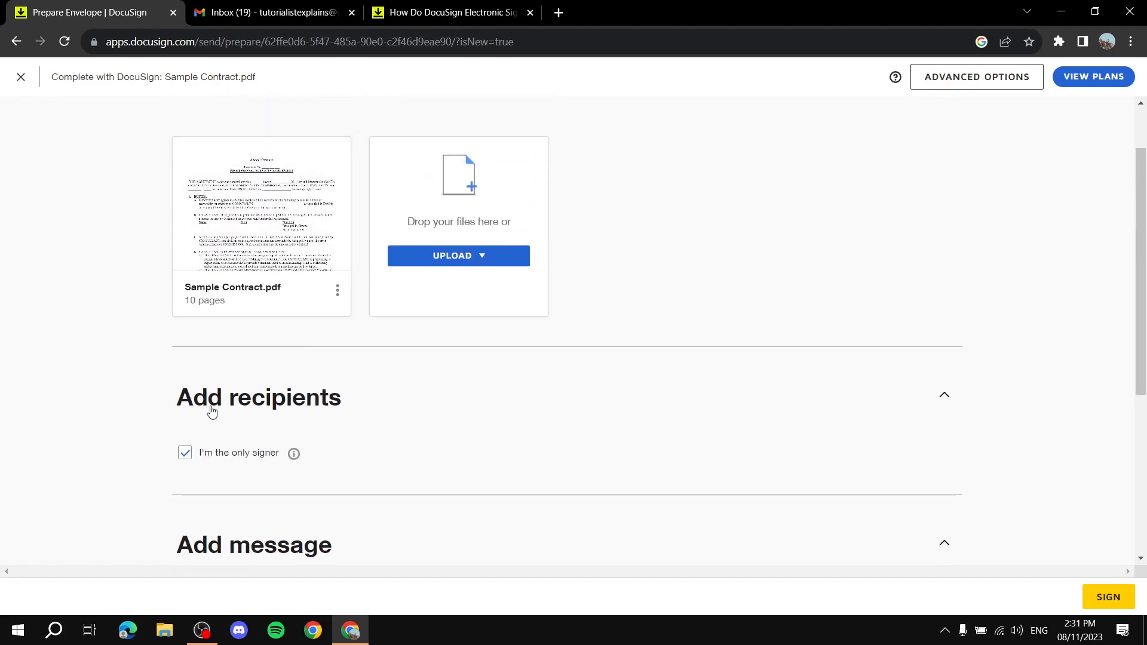
click(185, 453)
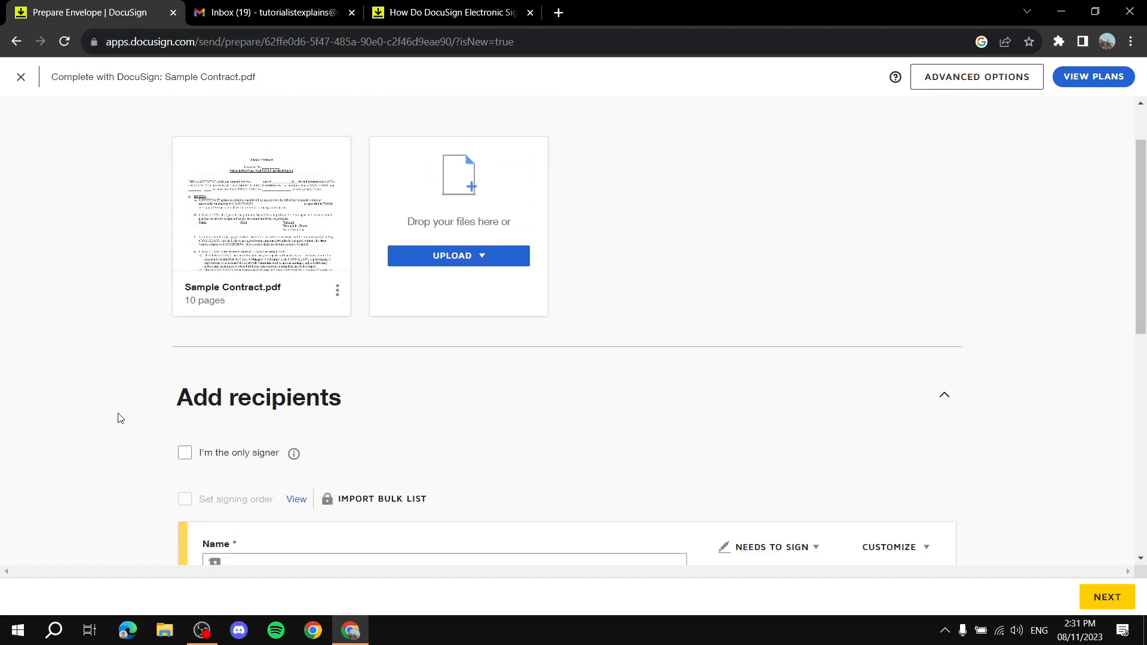
scroll(119, 418, down, 4)
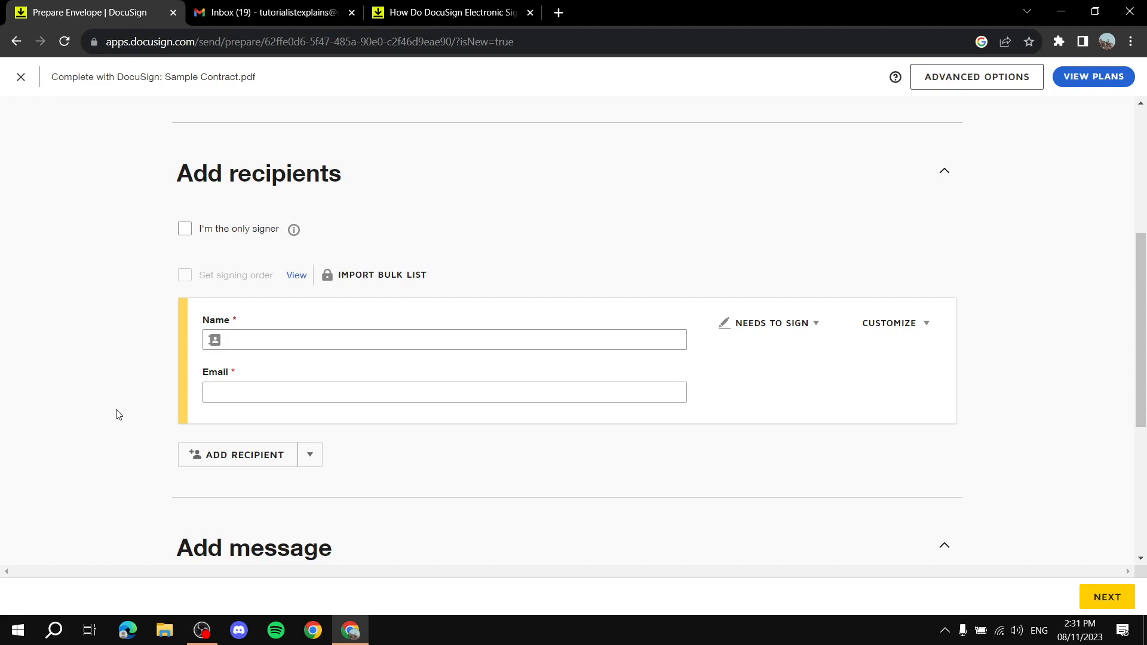
click(309, 335)
click(269, 365)
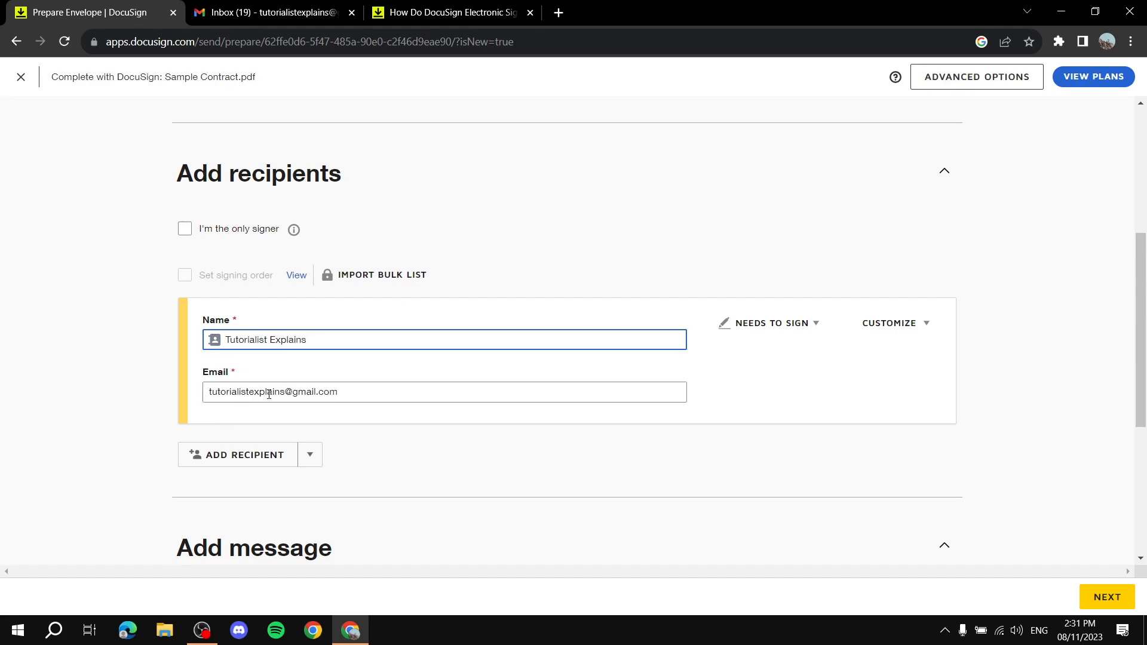
Try Receives a Copy, then keep the first recipient's role as Needs to Sign.
click(812, 326)
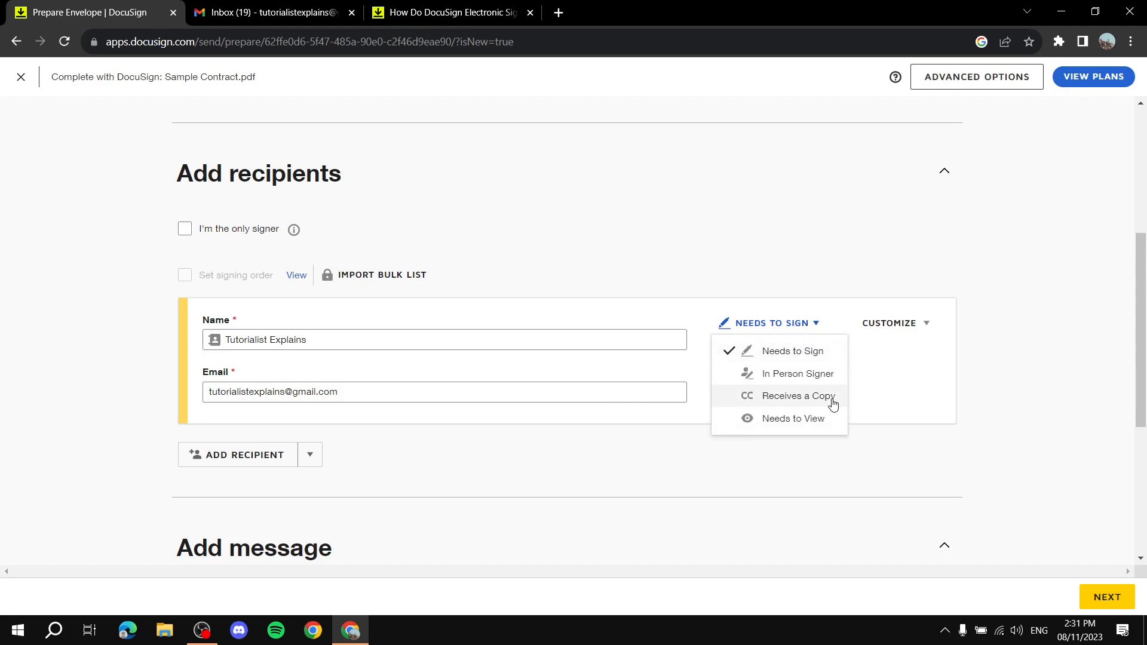
click(795, 399)
click(795, 323)
click(792, 351)
click(788, 323)
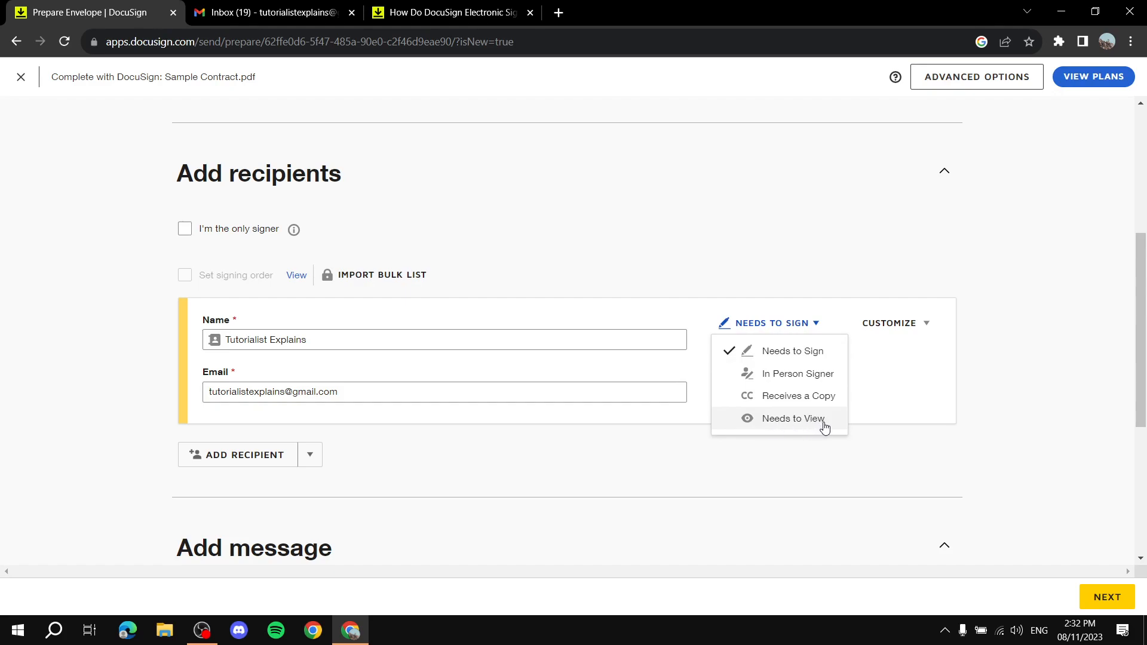
click(886, 402)
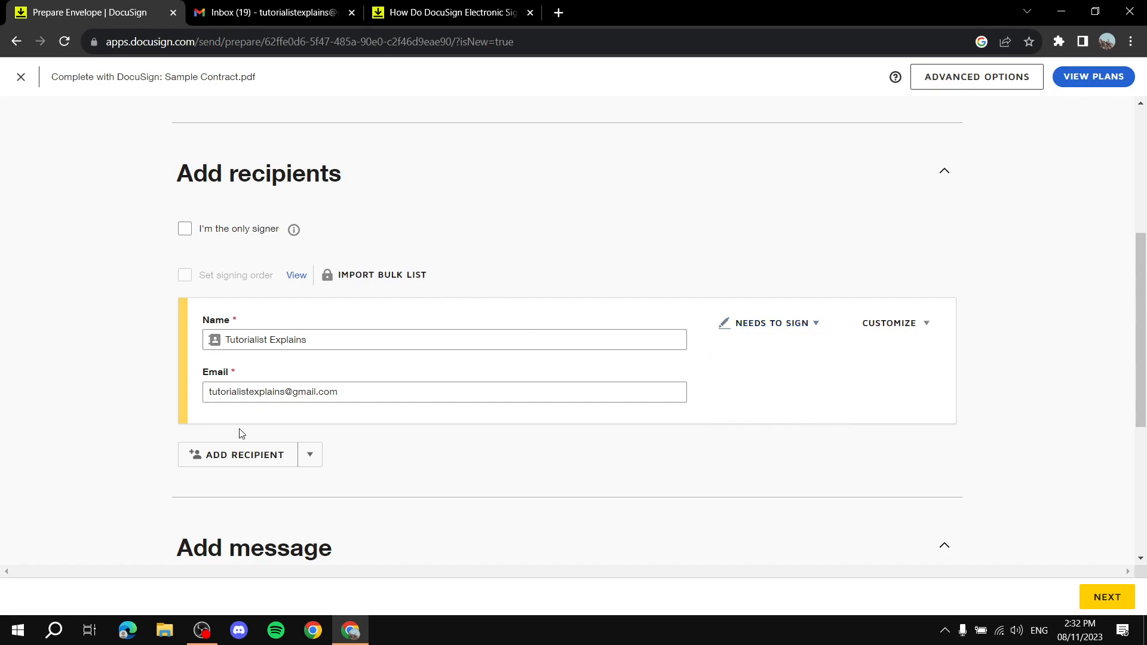
Add a second recipient named 'Other Person' with an e-mail address.
click(258, 457)
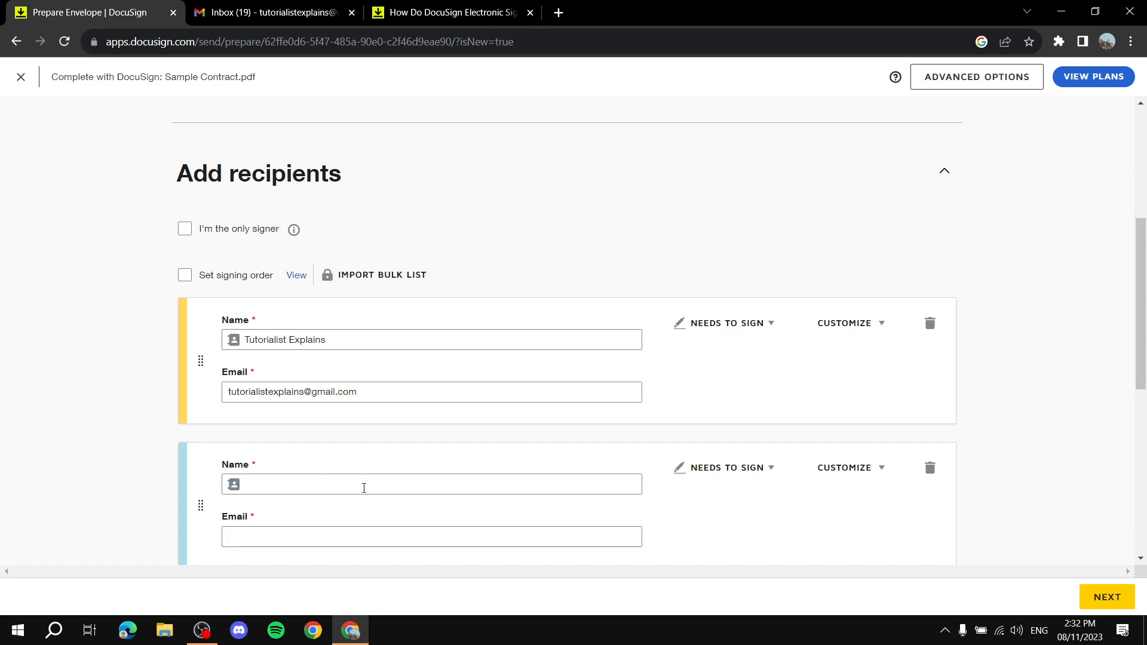
click(364, 488)
text(Othe)
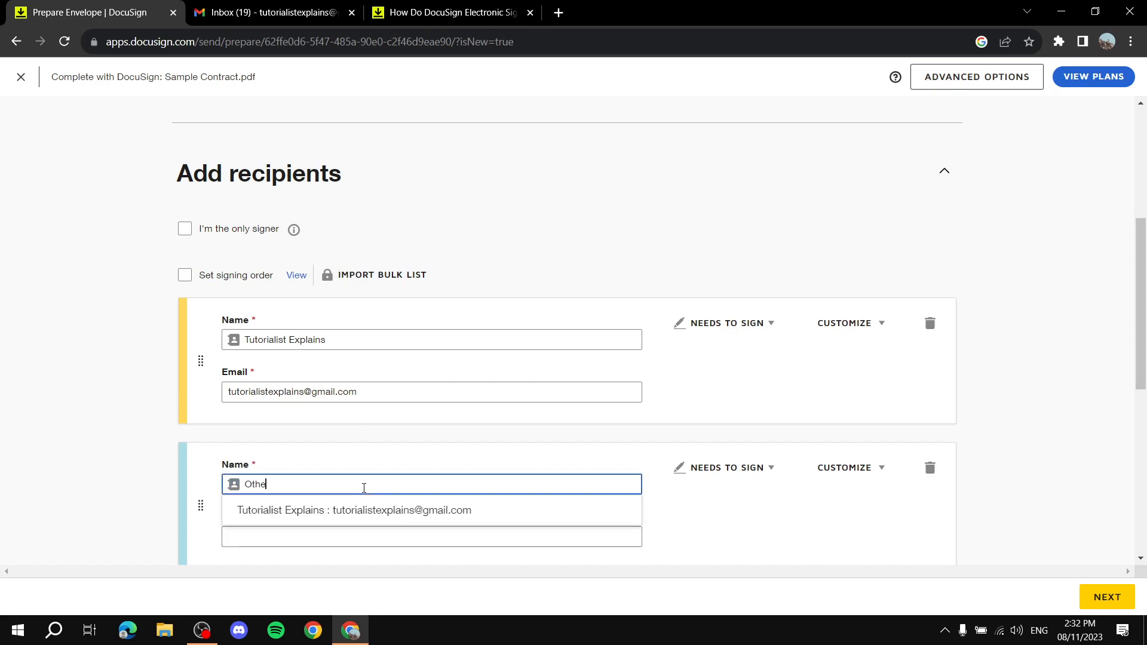
text(r Person)
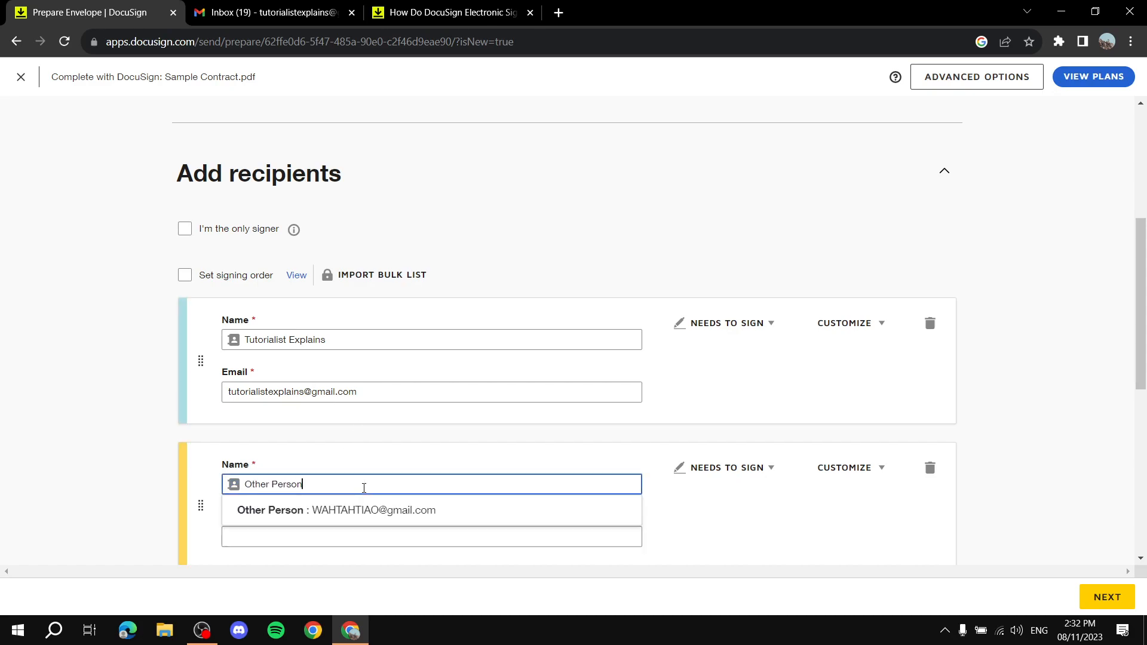
click(398, 446)
click(412, 537)
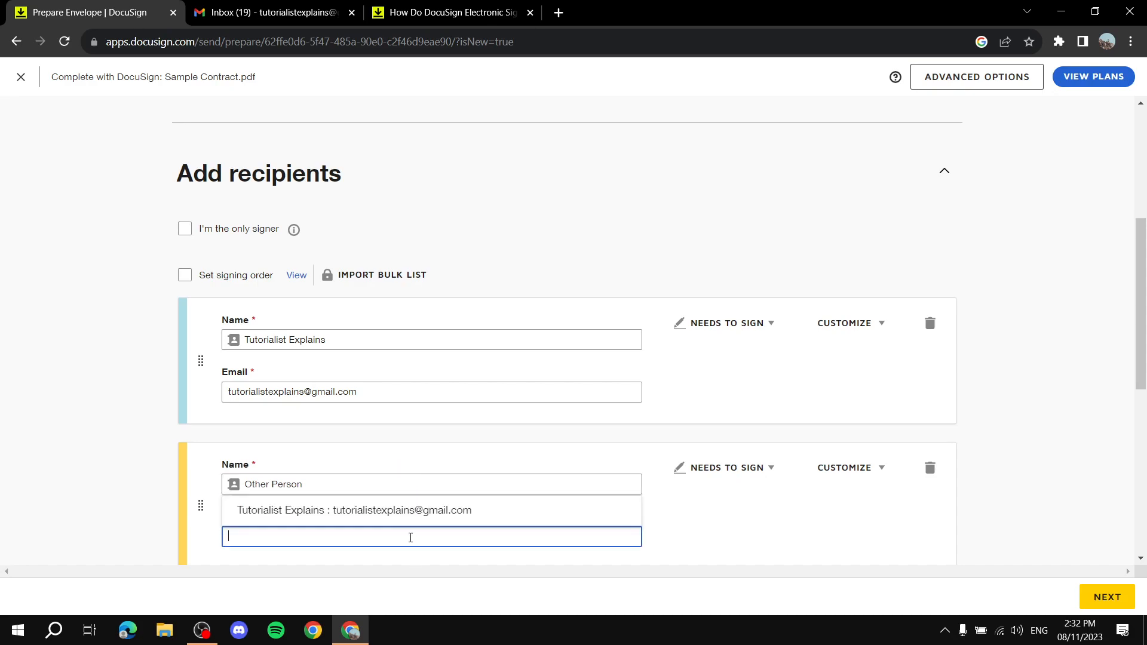
scroll(421, 526, down, 1)
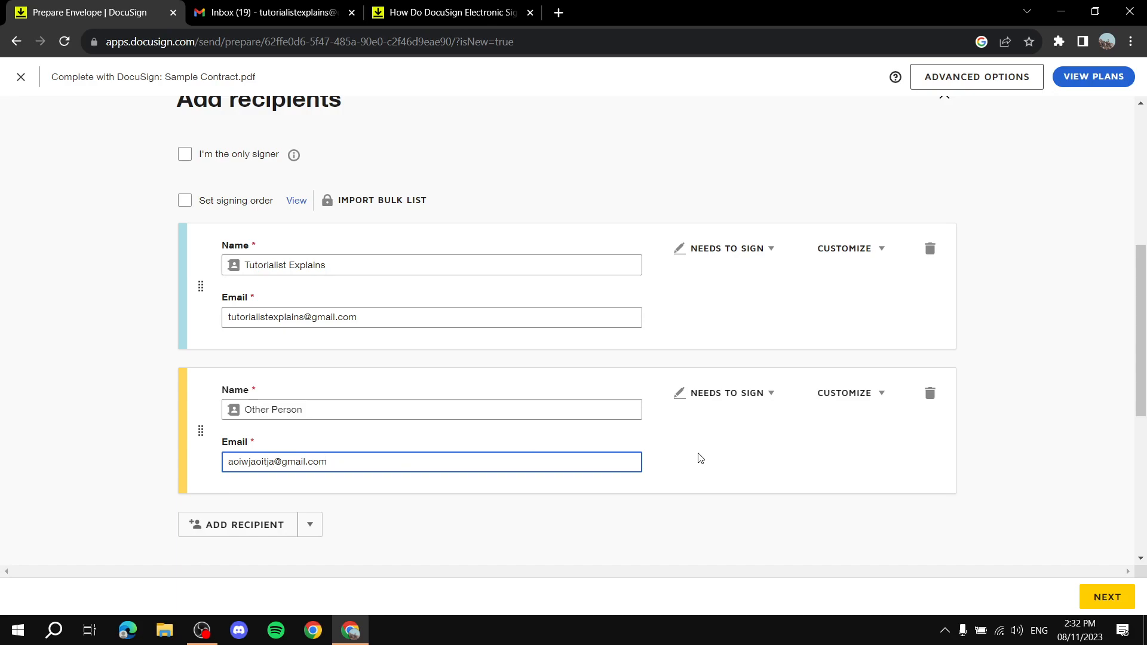
click(434, 411)
key(ctrl+shift+Left)
key(ctrl+shift+Left)
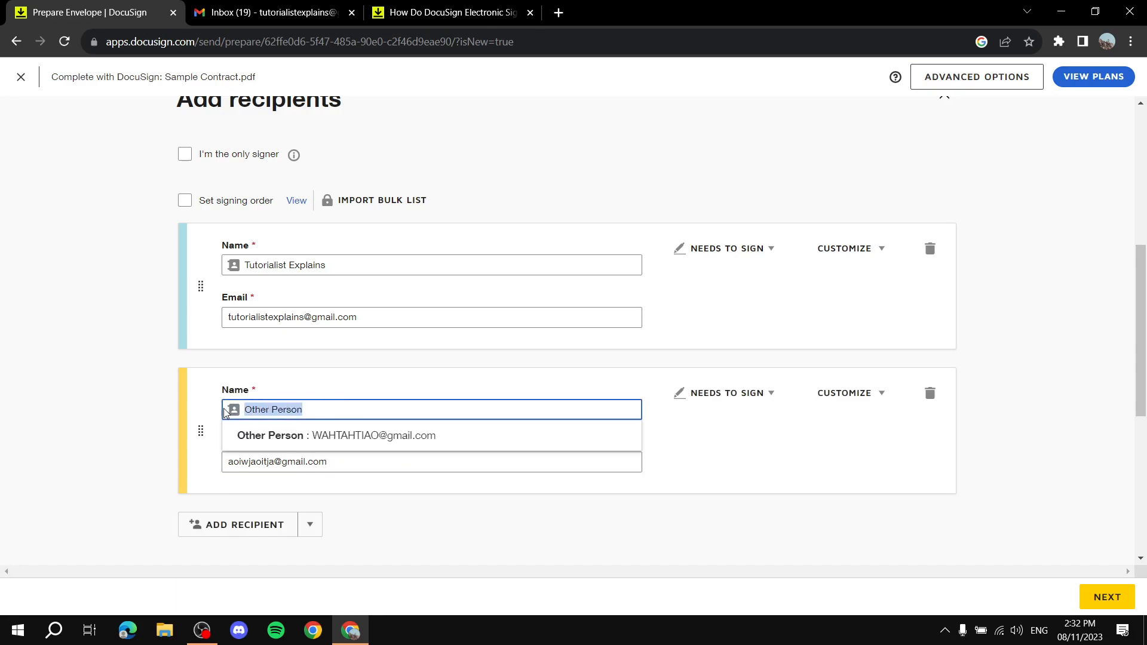
key(Tab)
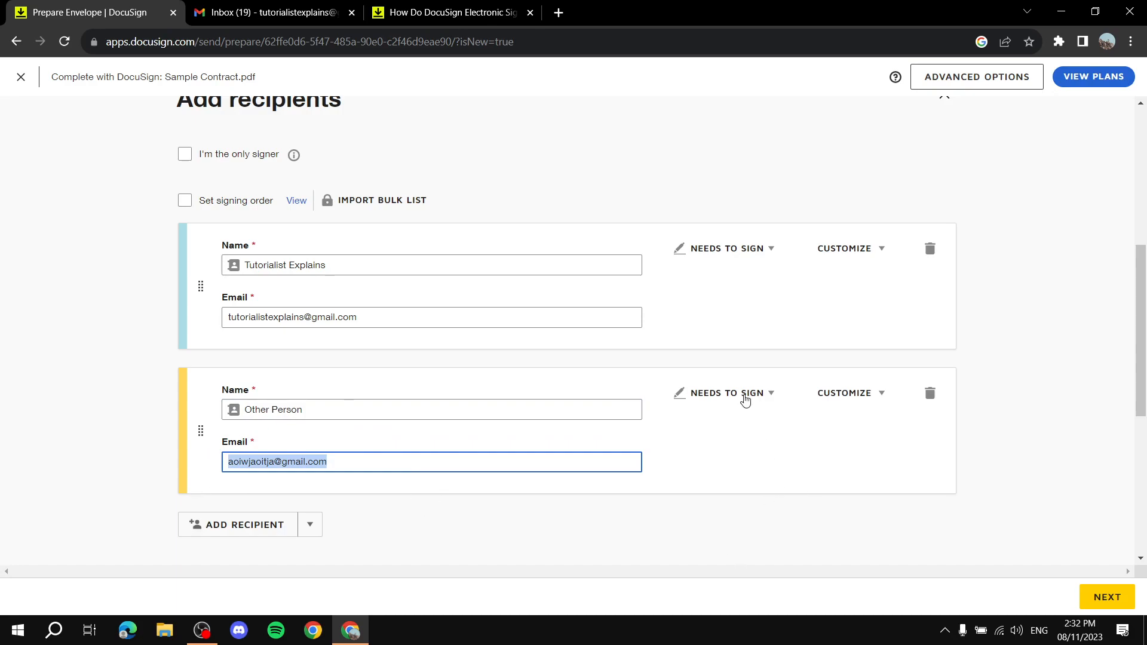
Check the second recipient's extra options, then add a third, empty recipient.
click(869, 396)
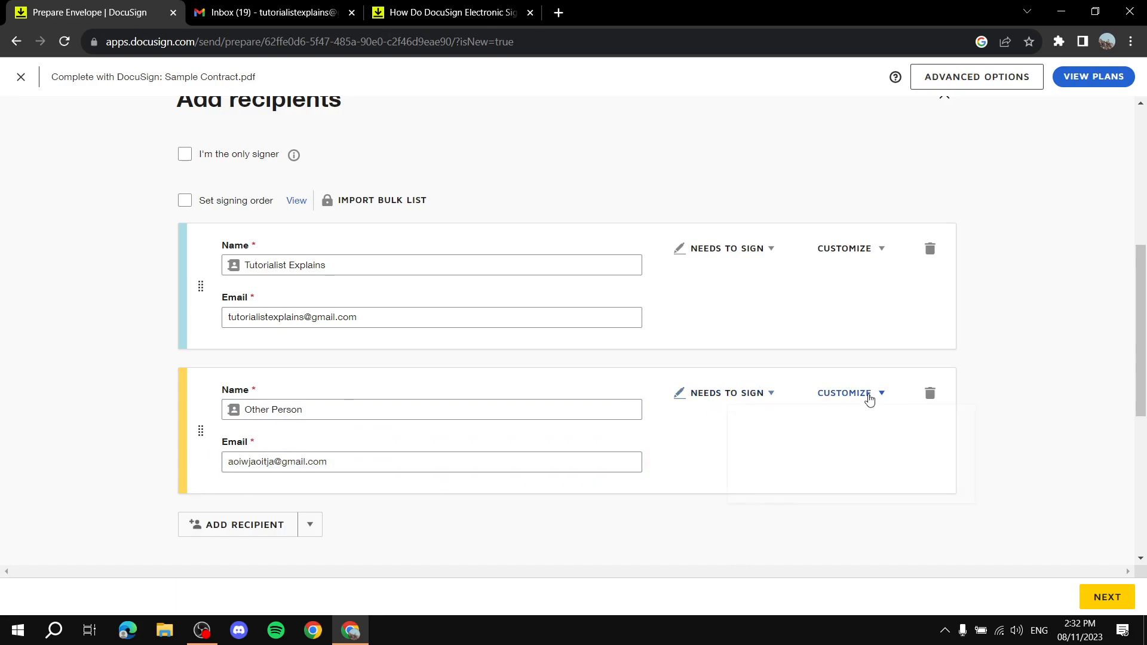
click(870, 396)
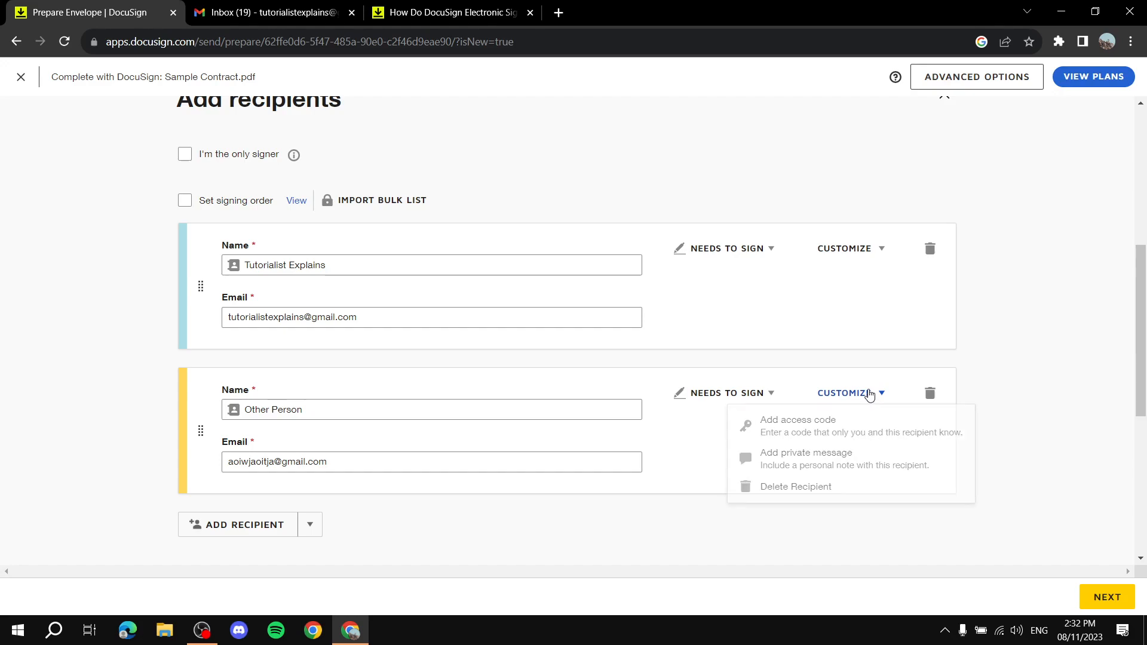
scroll(630, 471, down, 3)
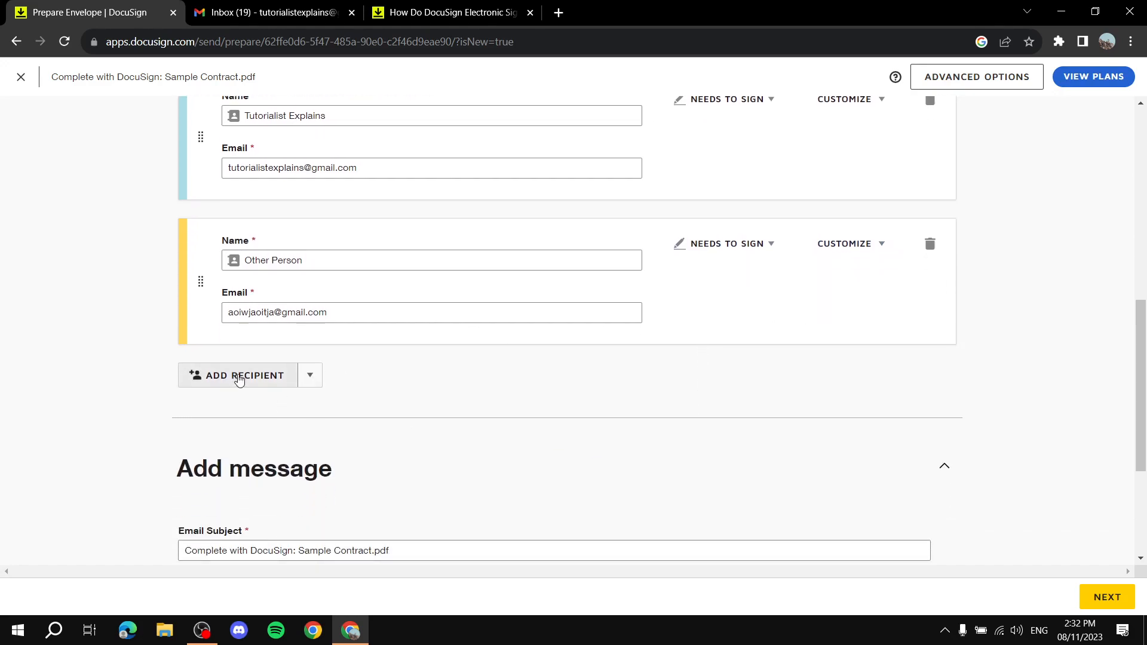
click(306, 376)
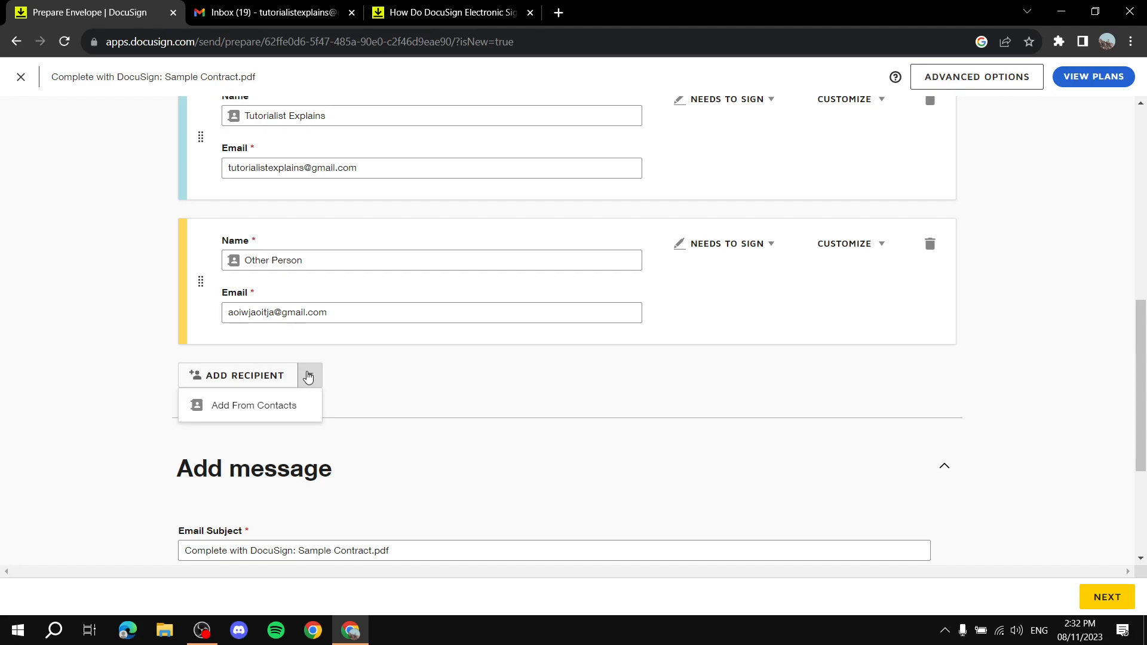
click(246, 376)
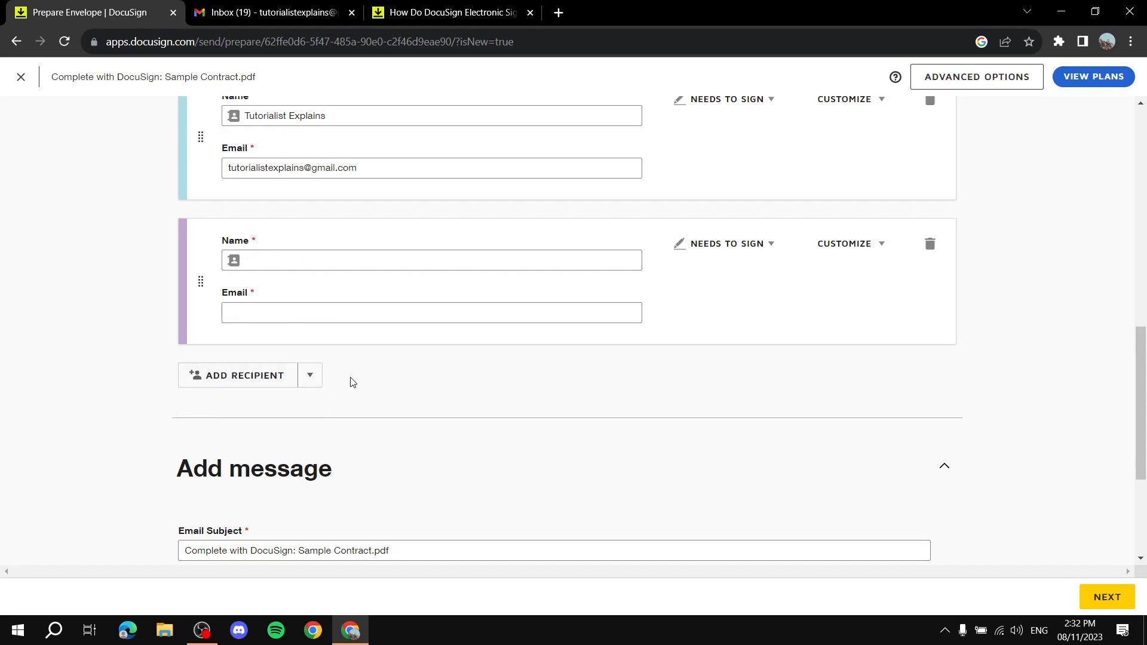
scroll(351, 382, up, 3)
Delete the empty third recipient, leaving the first recipient as Needs to Sign.
click(383, 411)
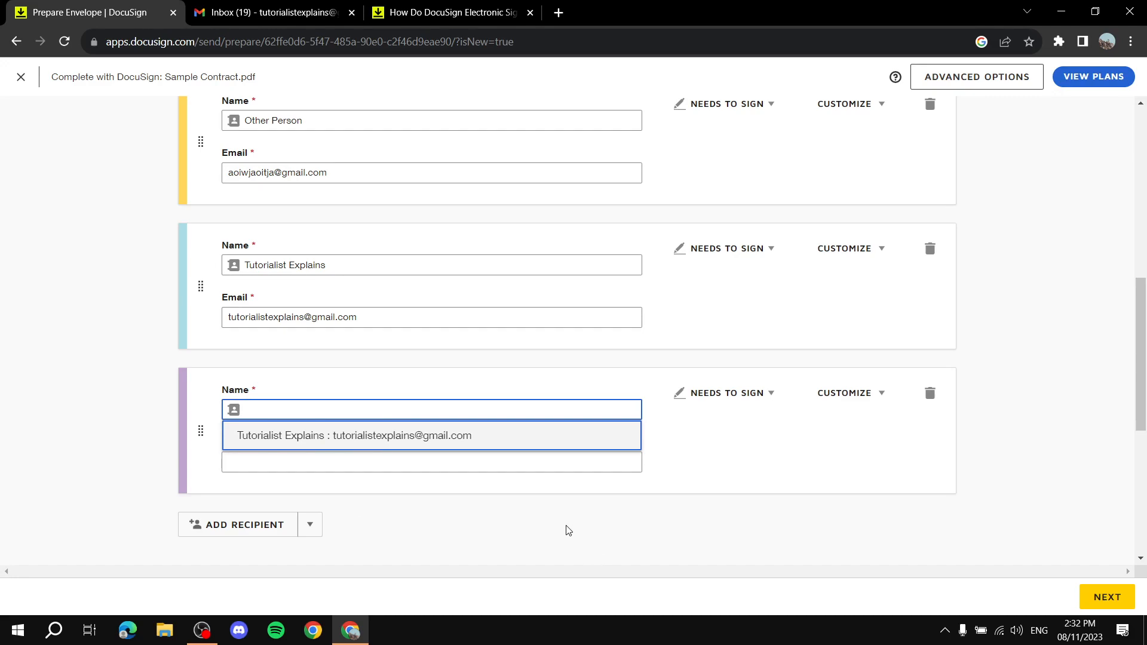
click(132, 445)
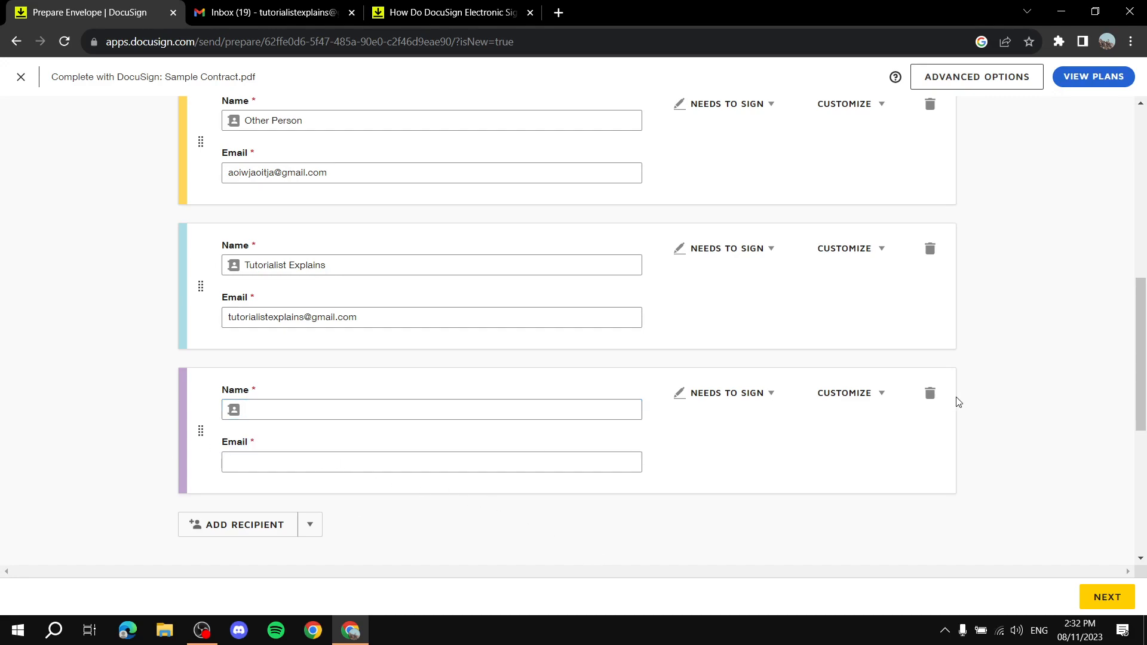
click(930, 393)
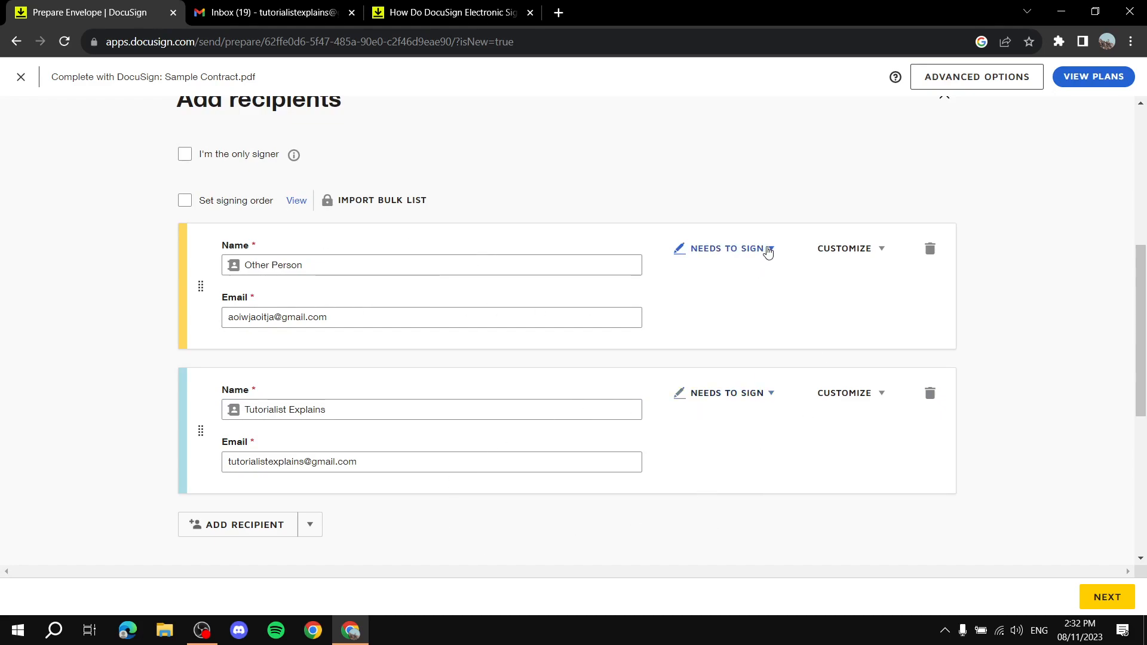
click(769, 250)
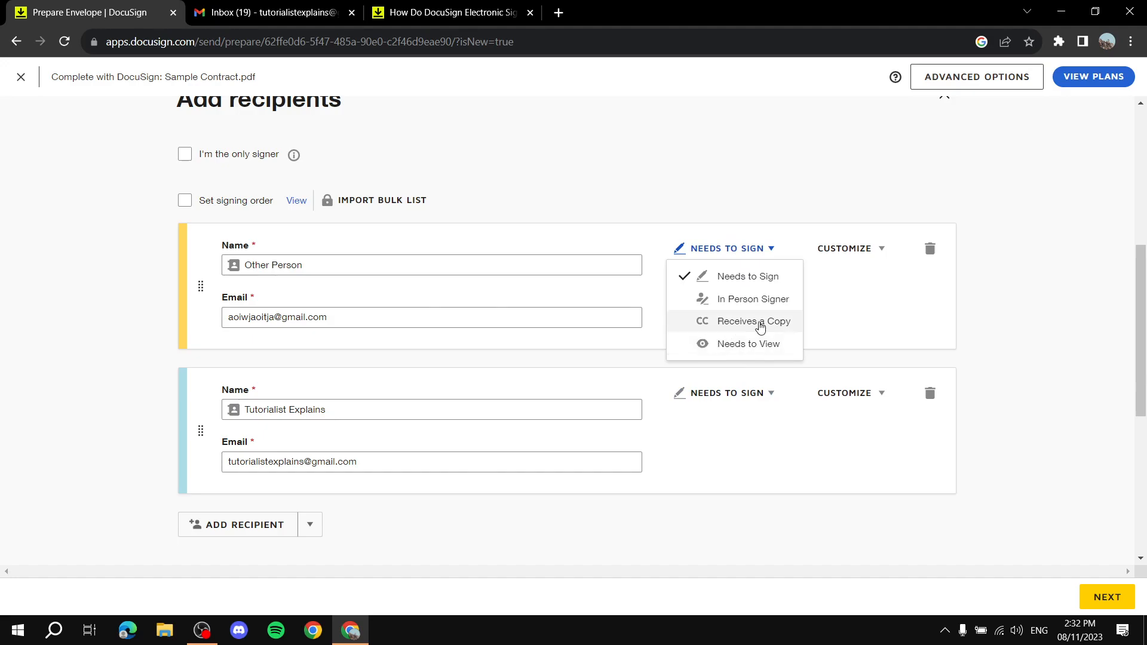
click(902, 358)
Add a third recipient from the saved contact and set it to Receives a Copy.
click(225, 530)
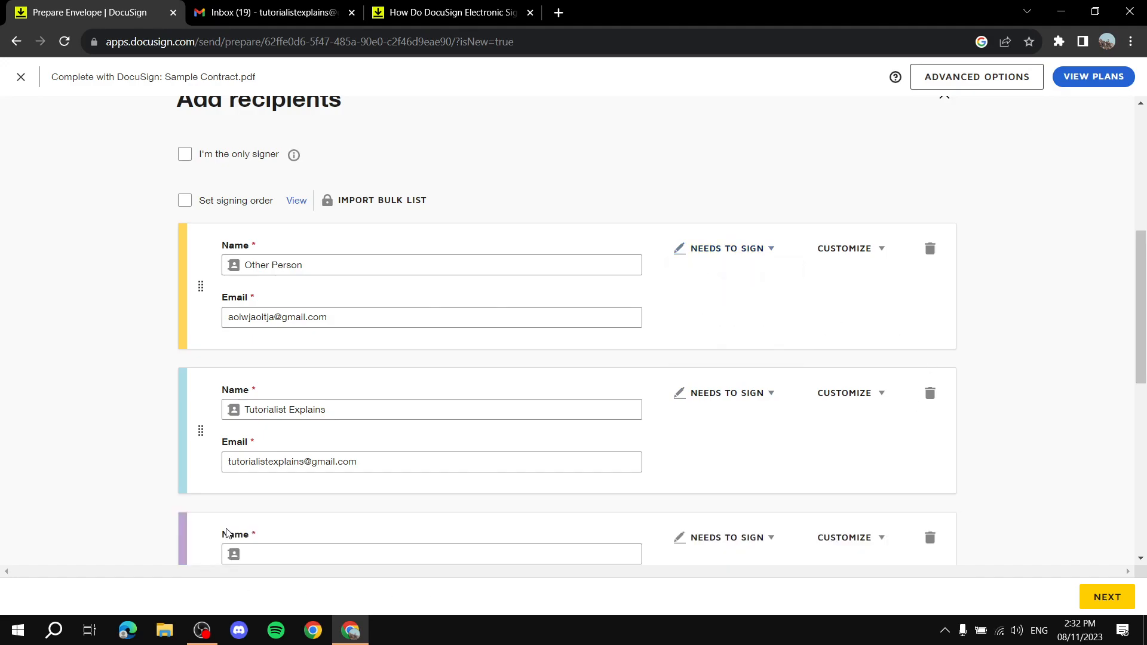
scroll(310, 525, down, 4)
click(305, 322)
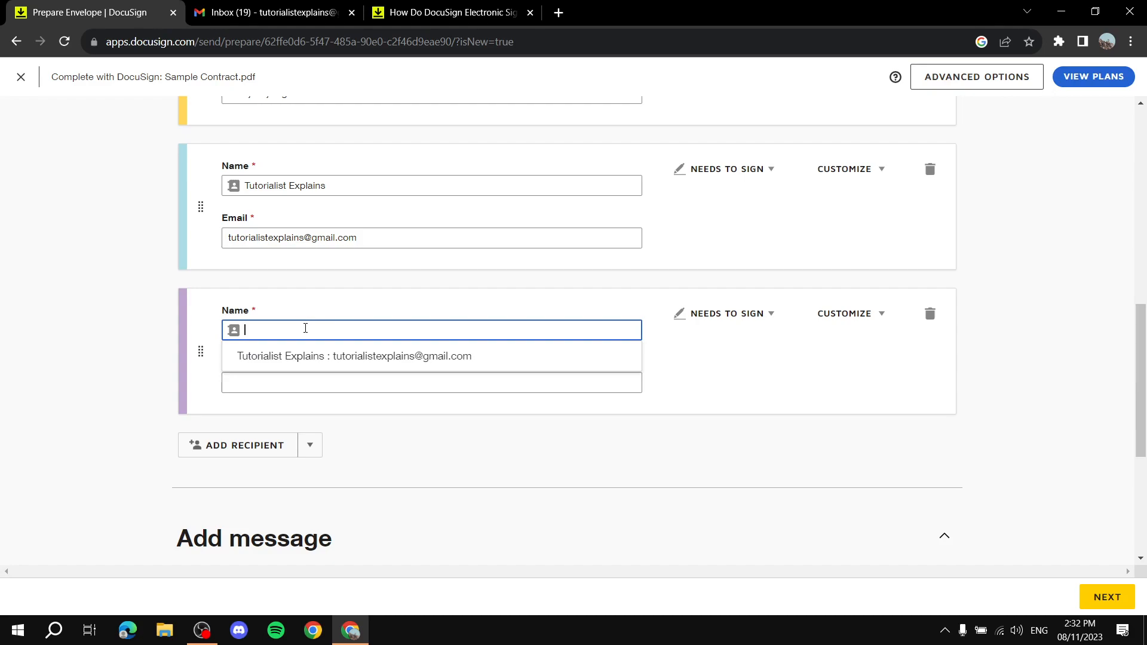
click(304, 352)
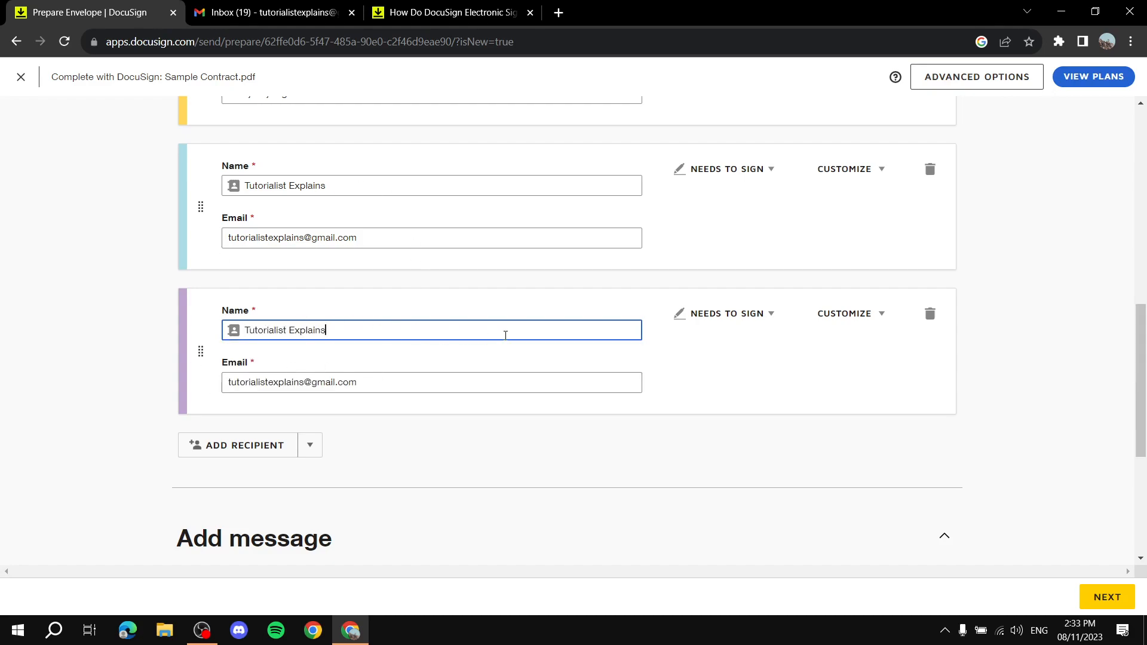
click(729, 314)
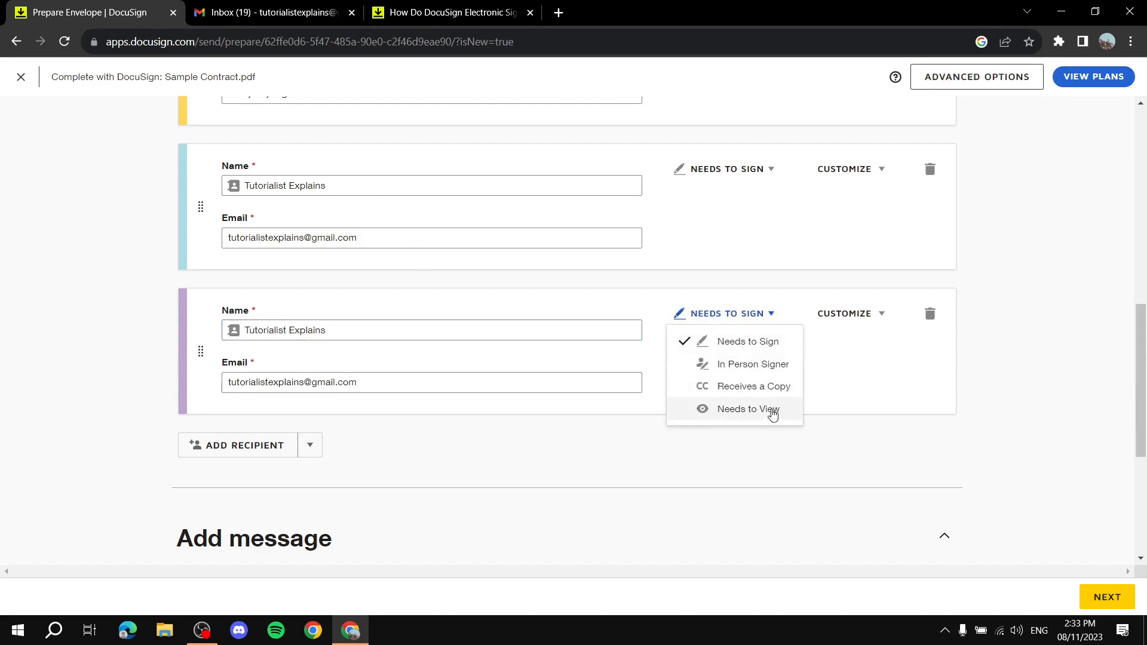
click(760, 390)
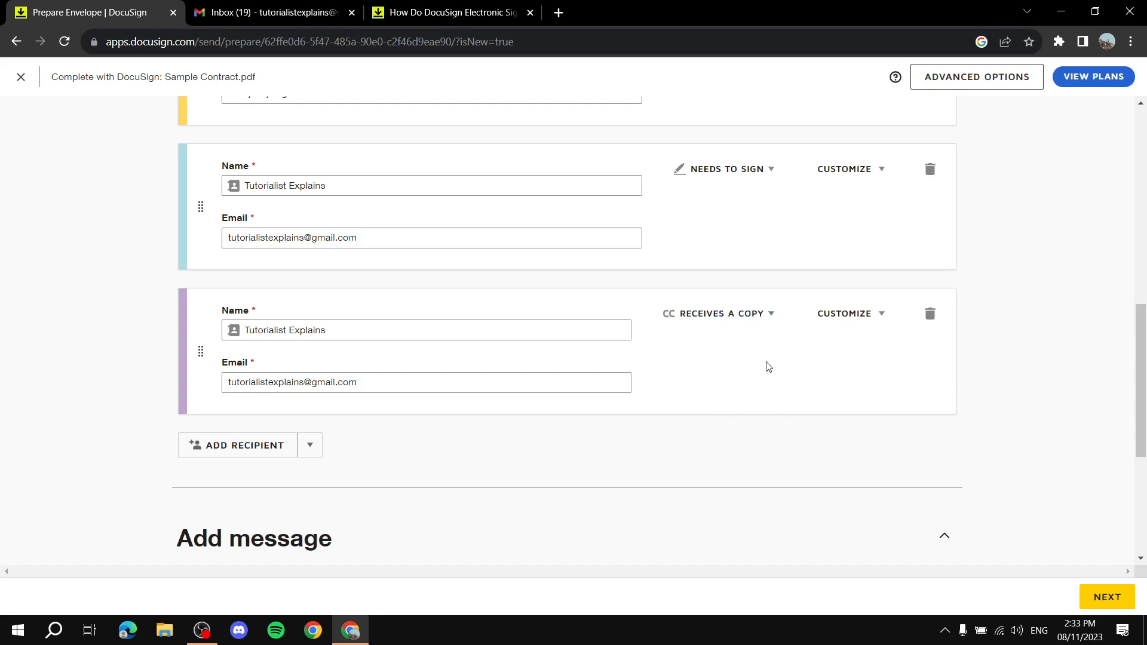
Drag the recipients to reorder them, toggling the signing order off and back on.
scroll(628, 463, up, 3)
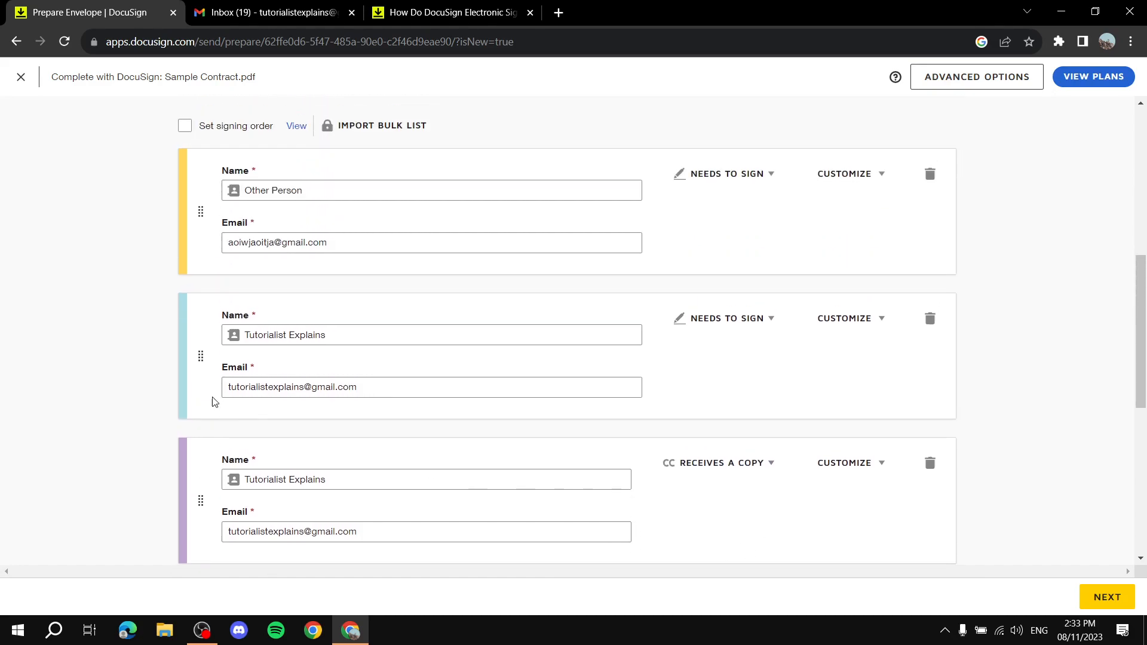
drag(203, 356, 241, 200)
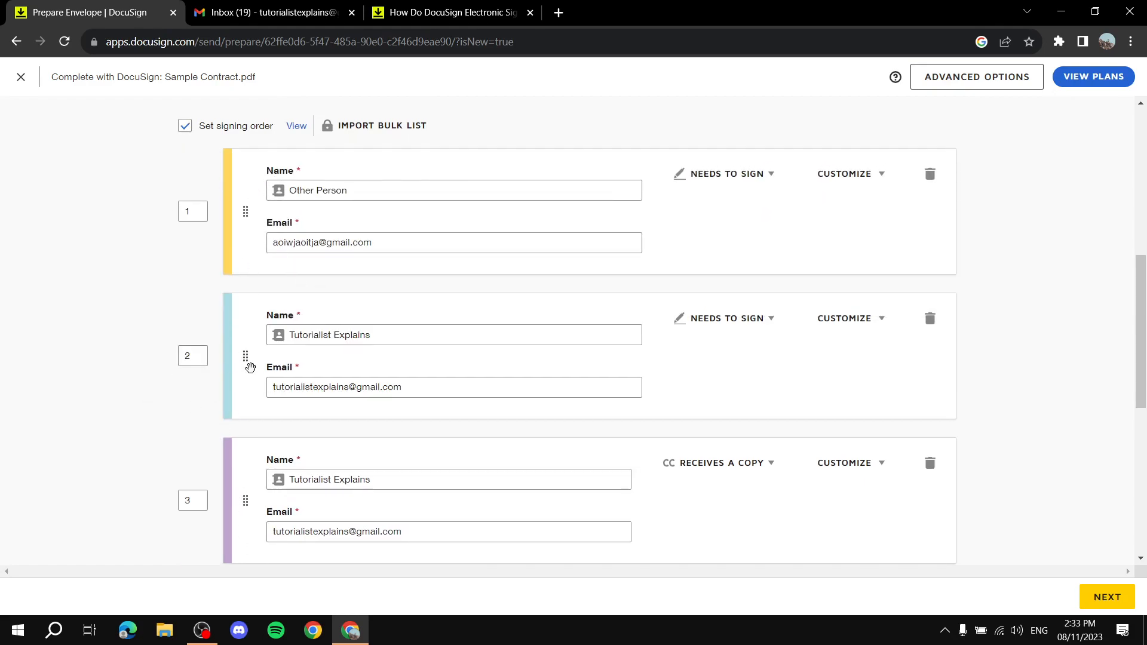
drag(245, 357, 244, 192)
scroll(239, 332, up, 1)
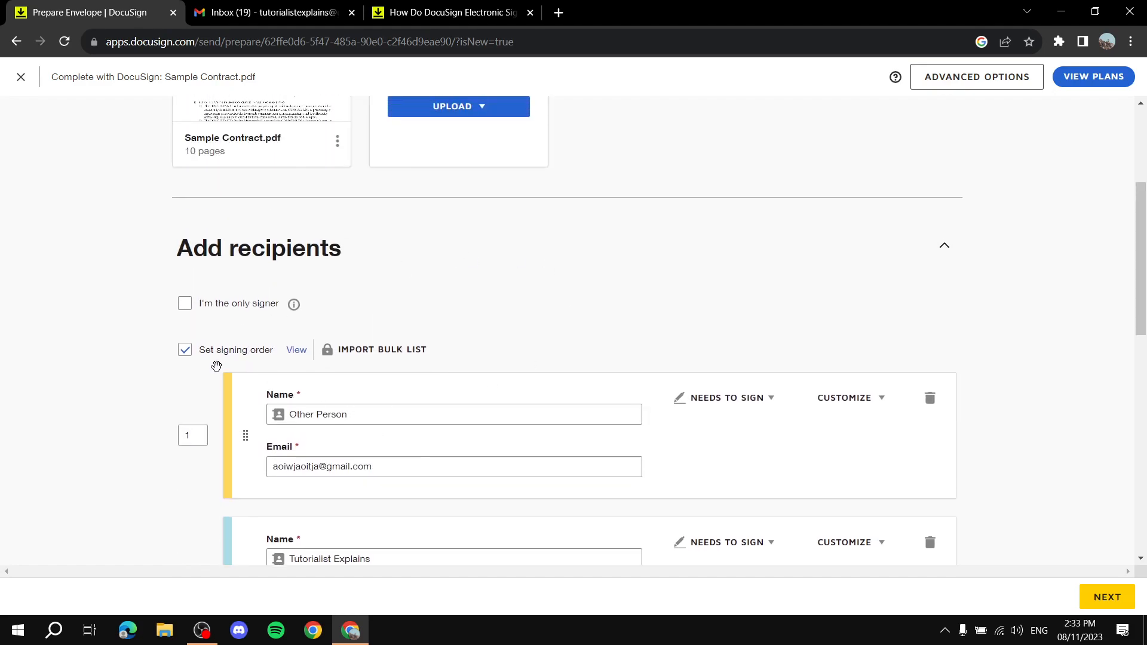
click(186, 351)
scroll(209, 445, down, 3)
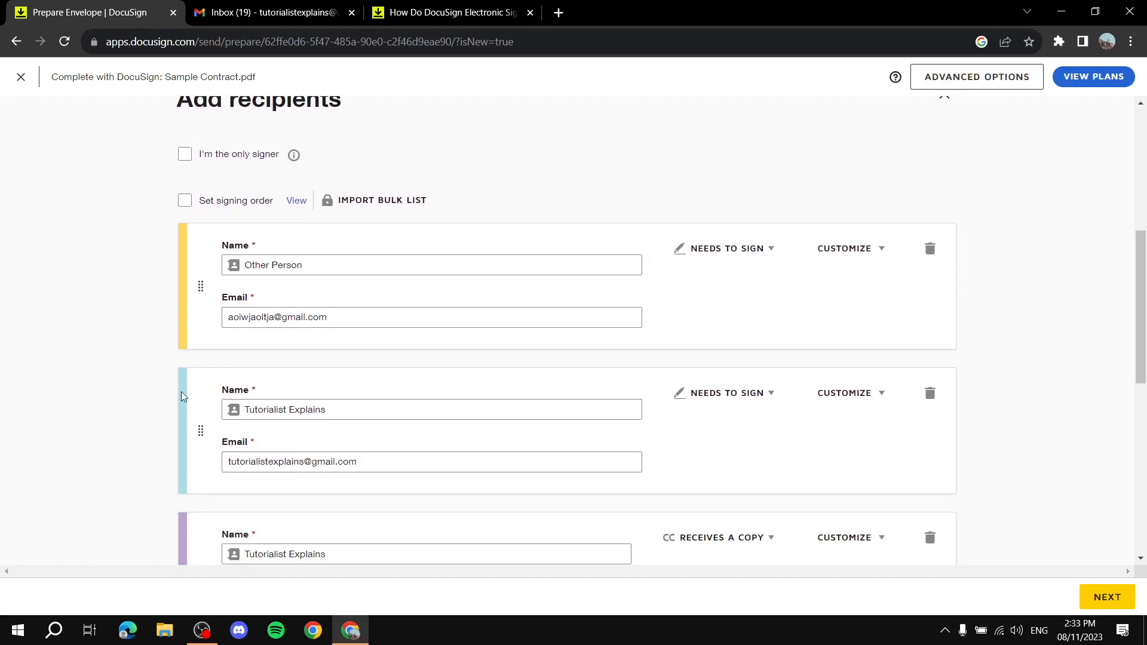
drag(194, 428, 178, 344)
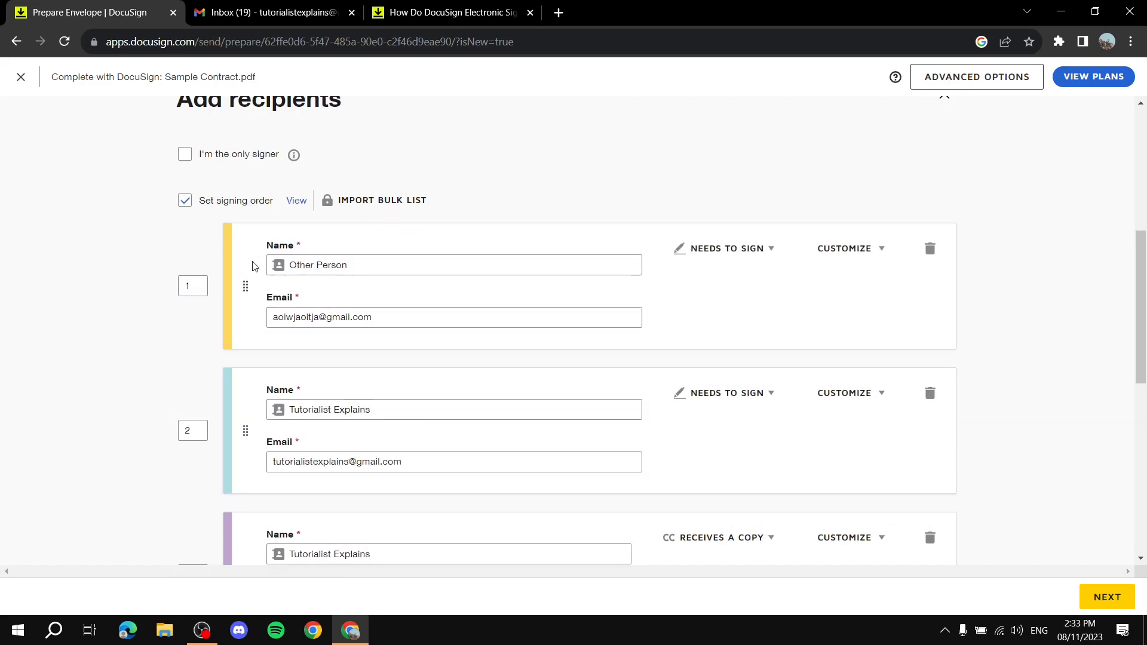
Change the first recipient's signing order number to 2 so the signers re-sort.
click(190, 288)
text(2)
double_click(194, 432)
click(109, 429)
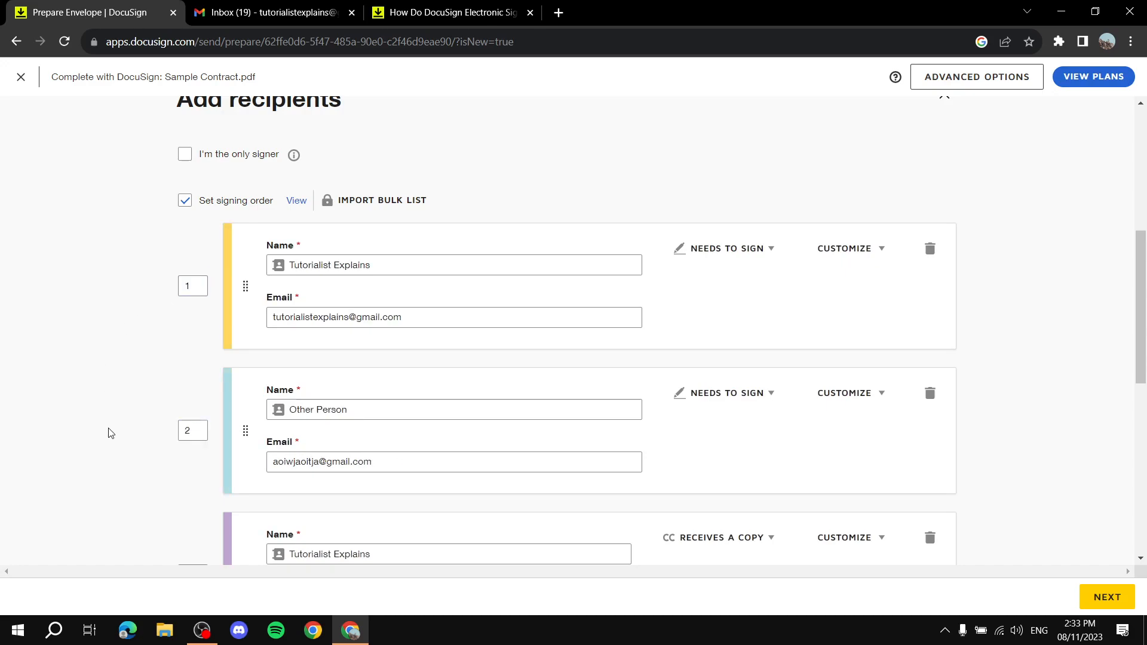
scroll(113, 340, down, 4)
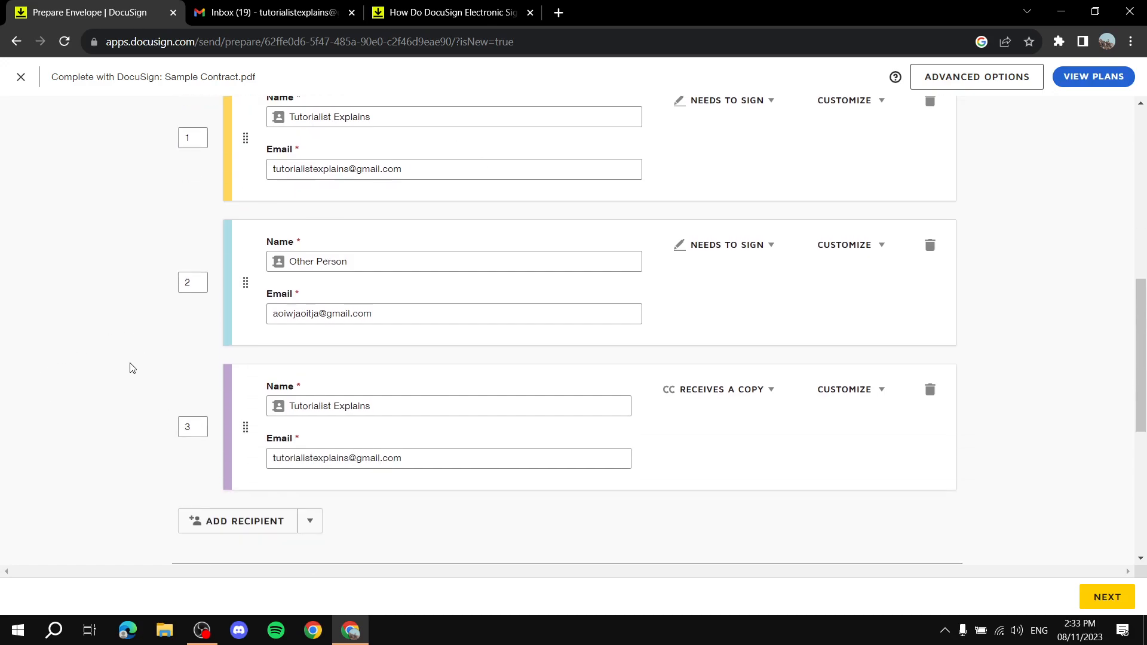
scroll(440, 279, up, 4)
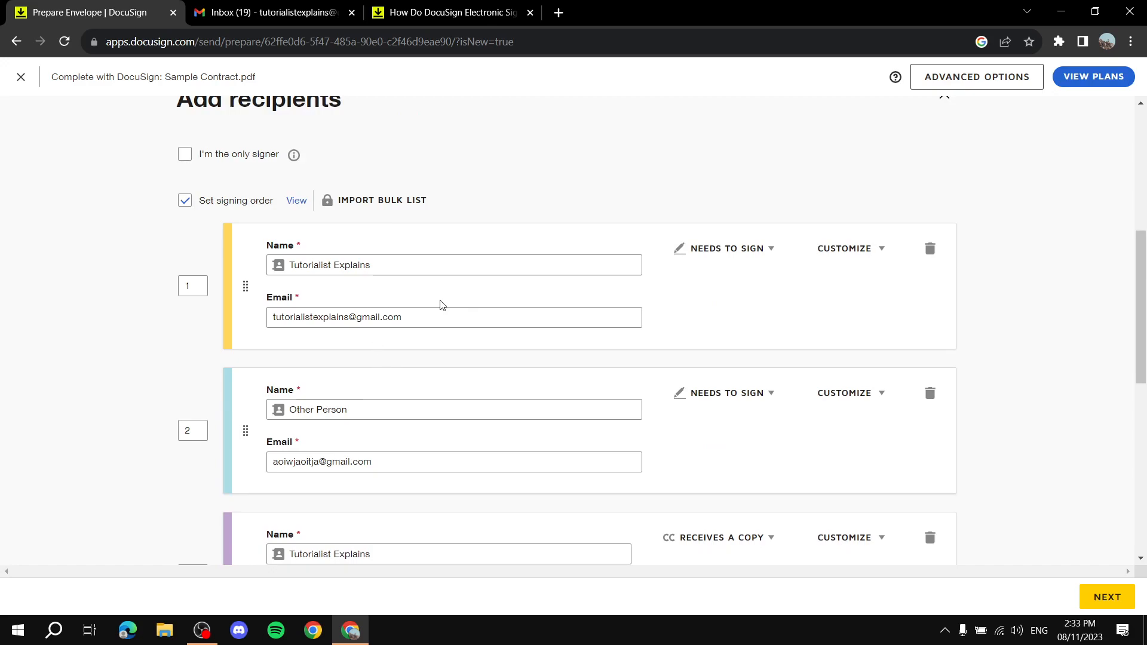
scroll(418, 356, down, 8)
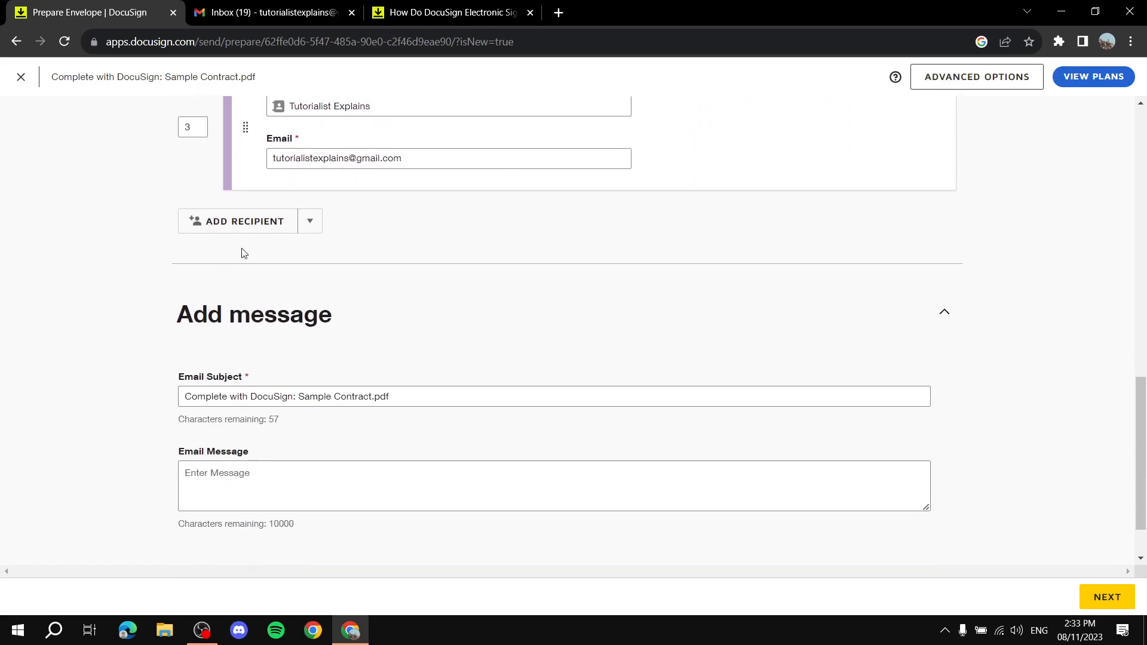
drag(524, 395, 133, 399)
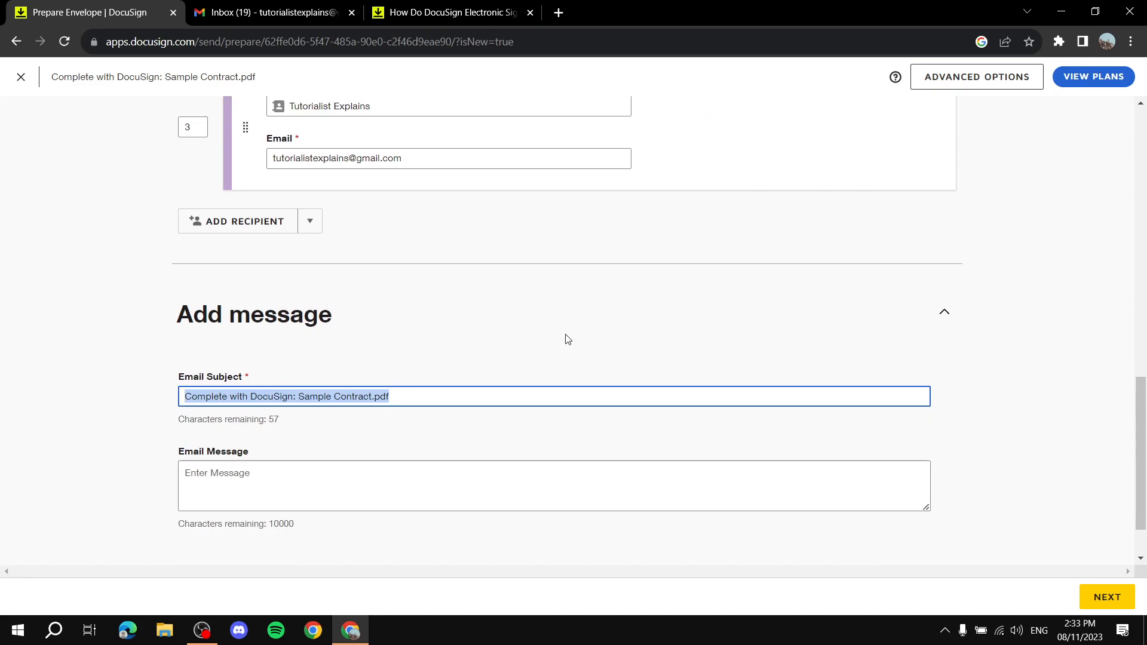
Replace the default subject with 'This is the Contract for' and write the message 'Sign using Docusign.'.
key(BackSpace)
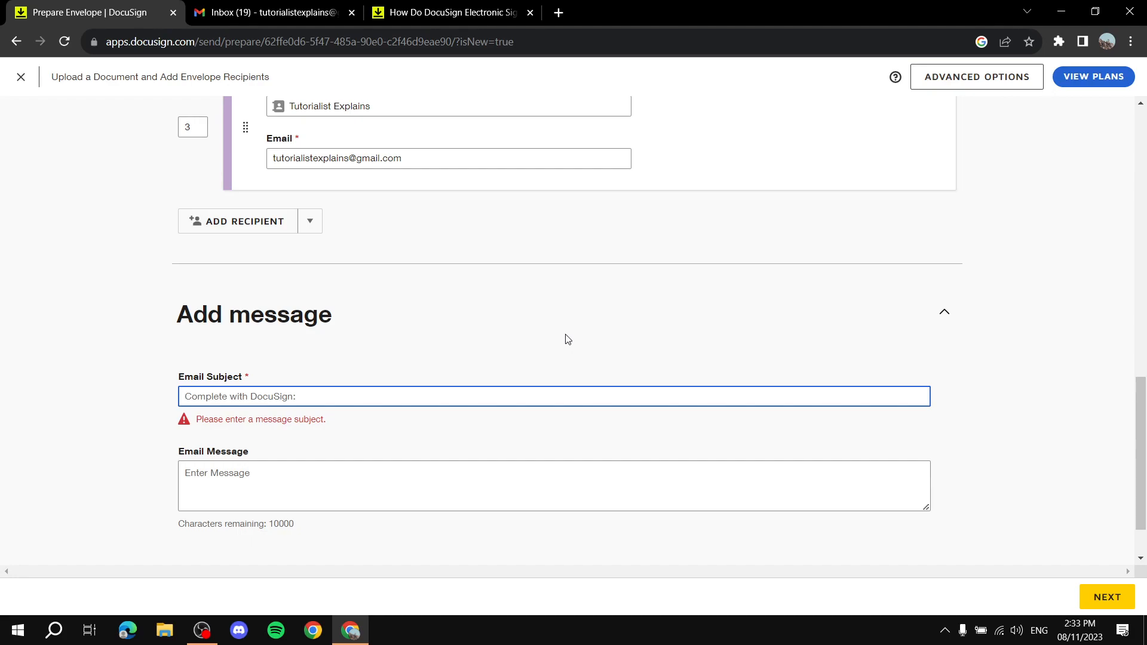
text(This is the)
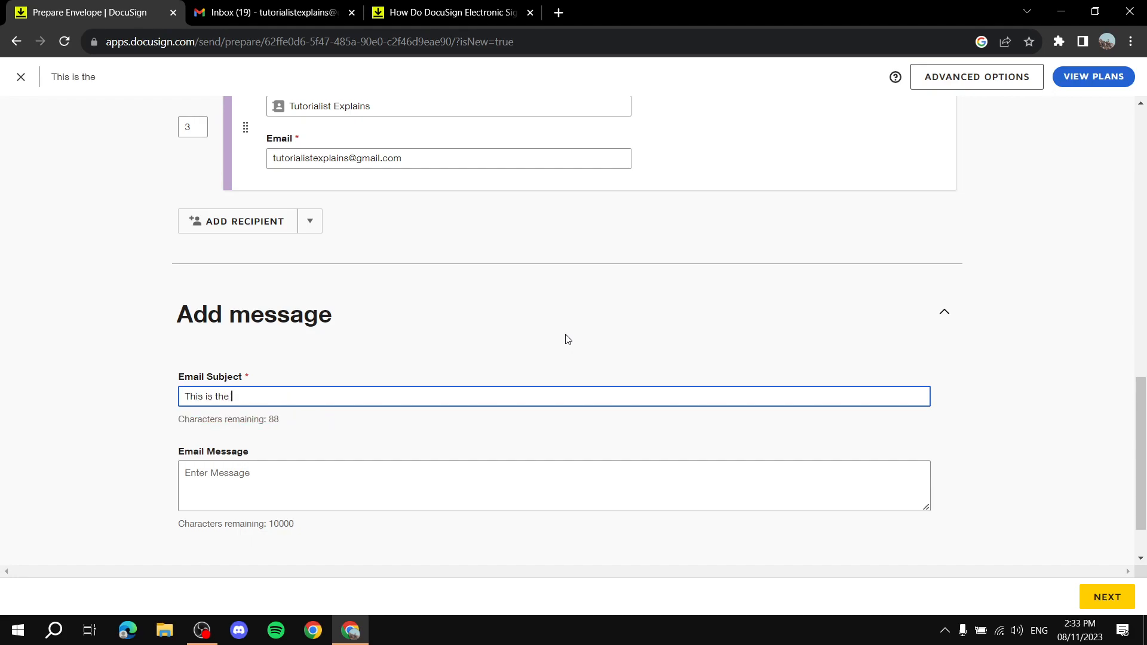
text( Contract for)
click(416, 494)
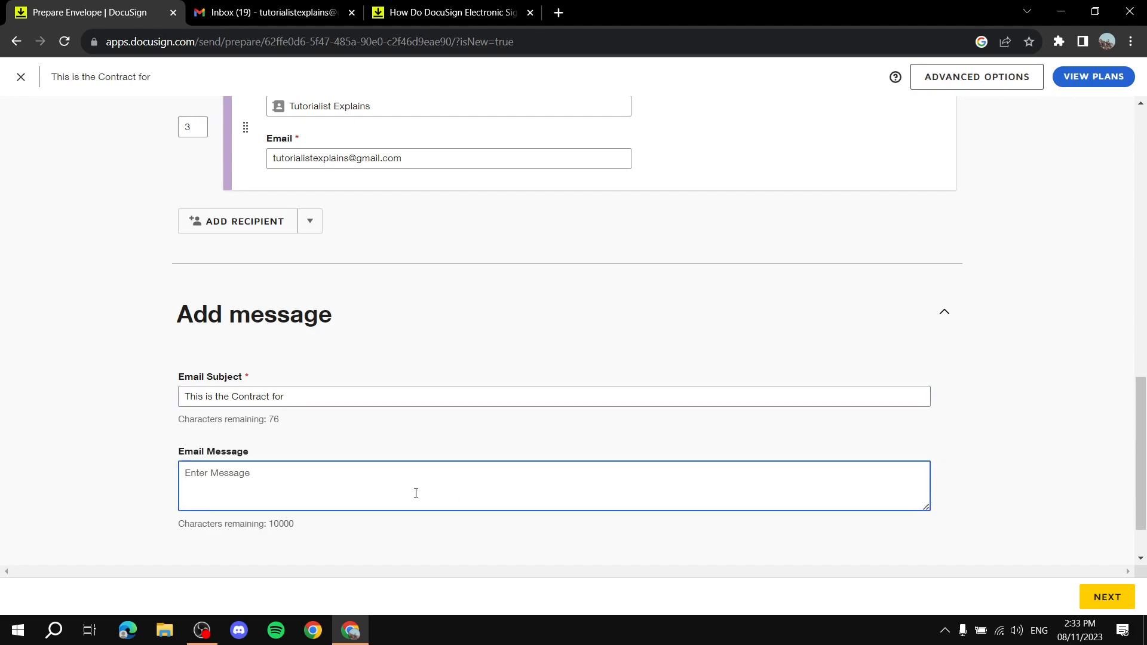
text(Sign using D)
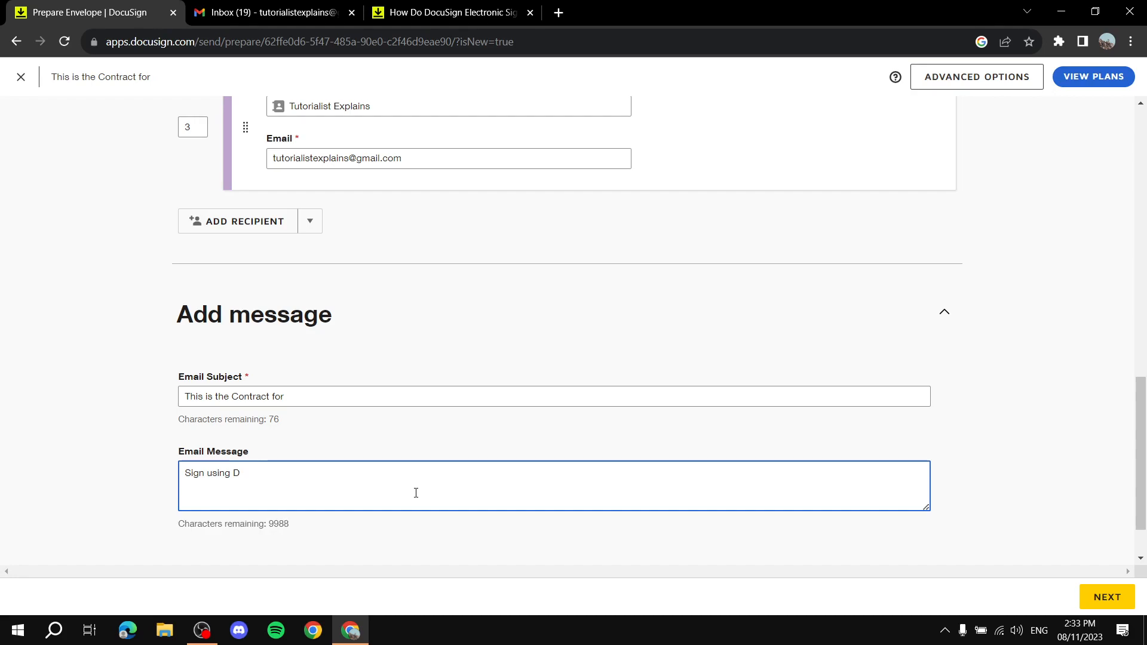
text(ocusign)
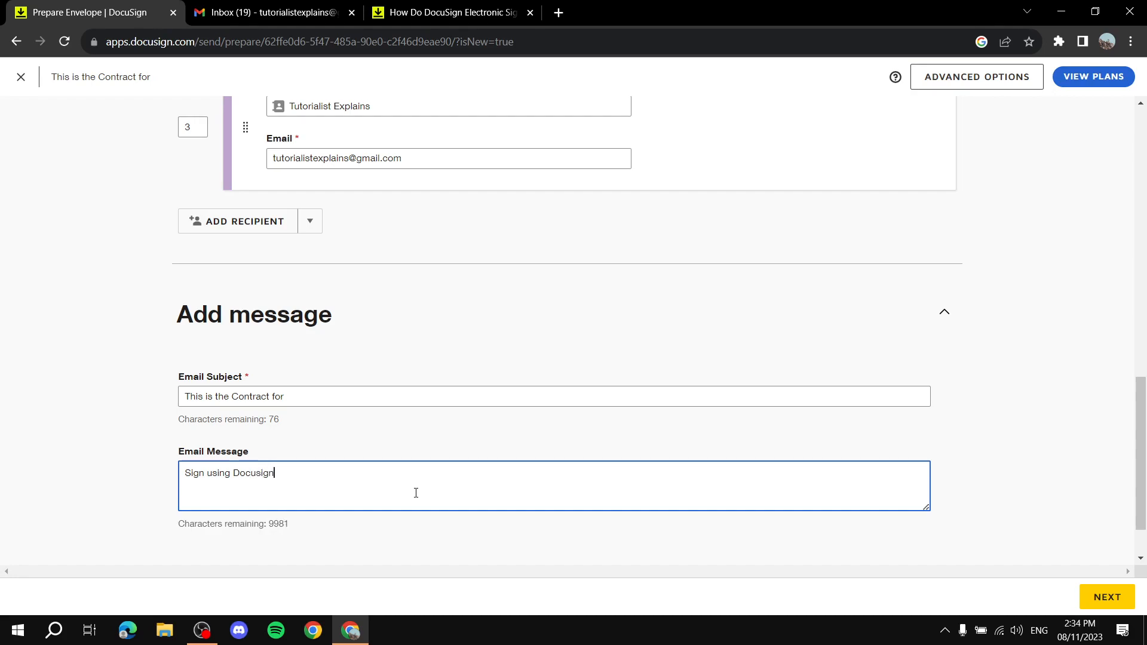
text(.)
click(128, 425)
scroll(132, 427, down, 1)
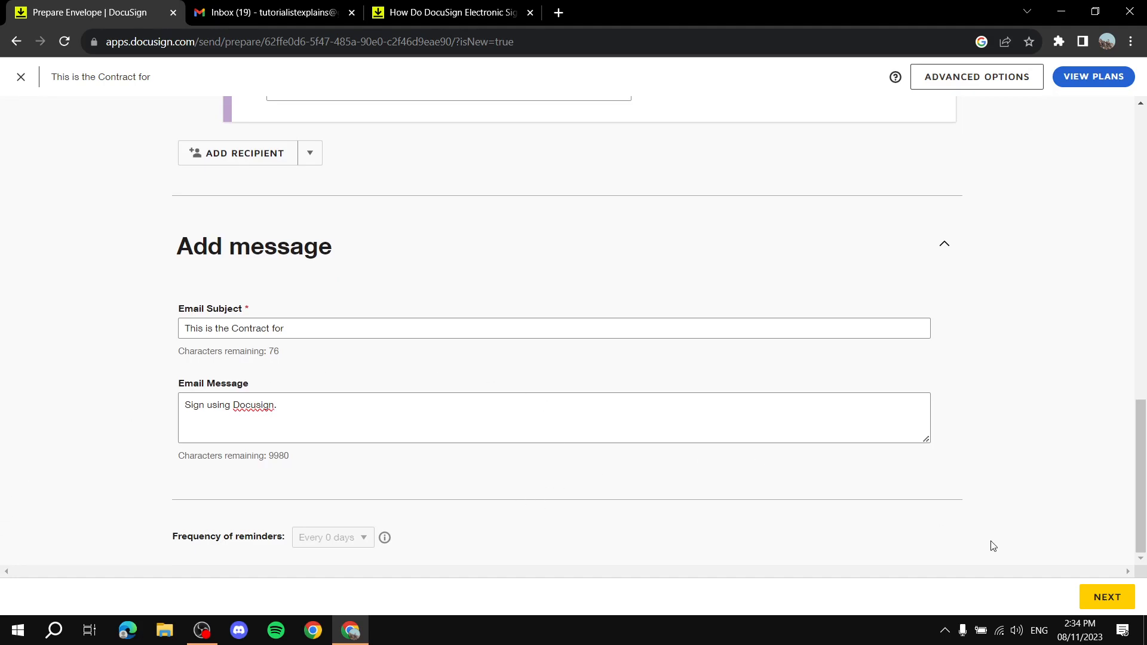
Continue to the field-placement page and dismiss the switch-recipients tip.
click(1121, 600)
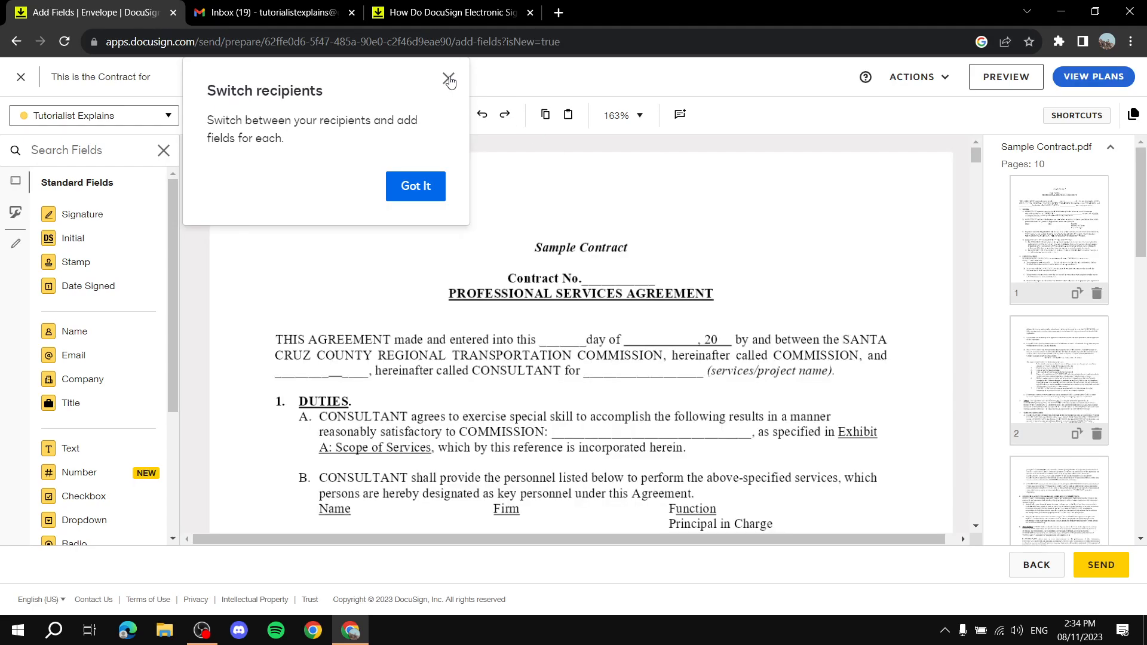
click(449, 78)
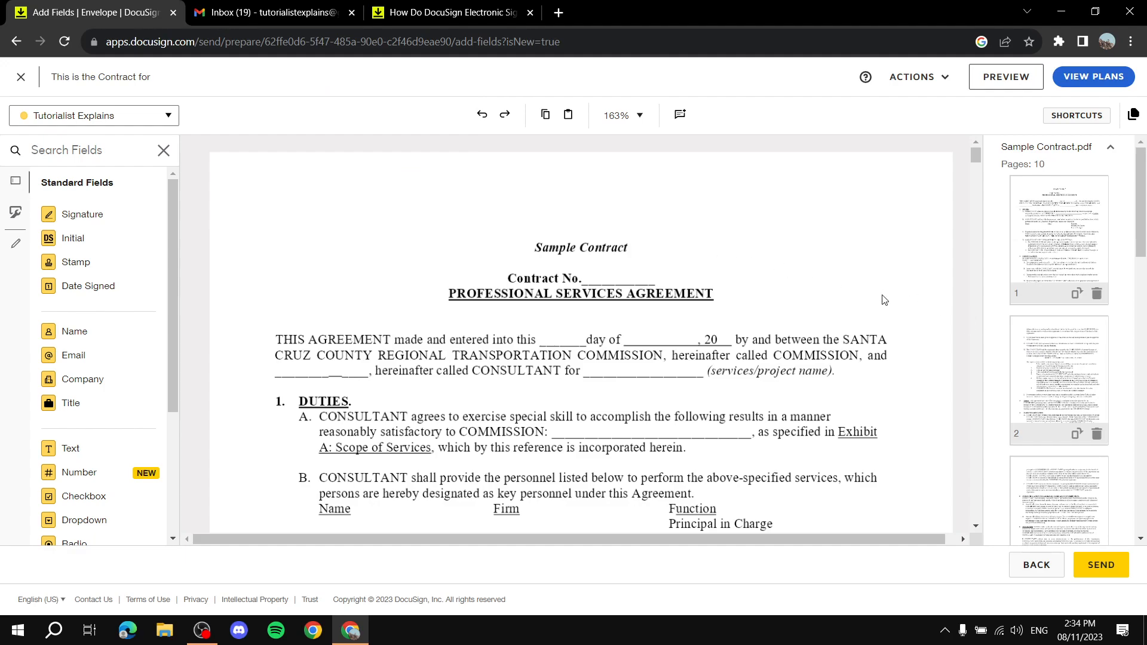
scroll(1117, 361, down, 8)
scroll(1118, 362, up, 8)
Delete page 2 six times, cutting the contract down to 4 pages.
click(1096, 437)
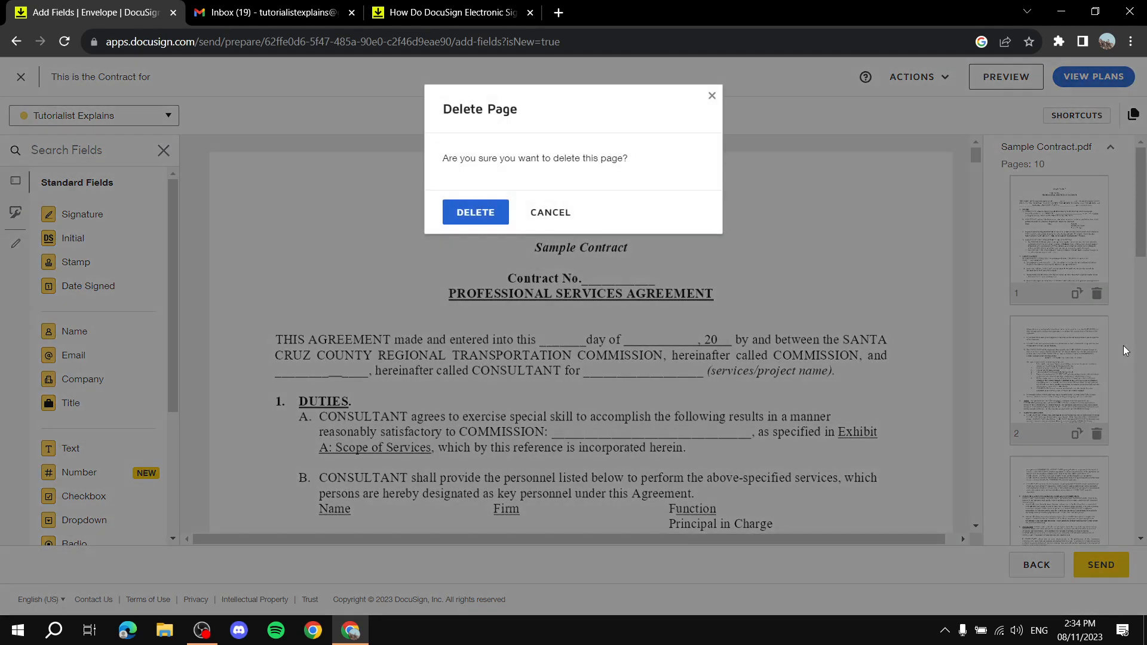
click(476, 211)
click(1096, 434)
click(489, 210)
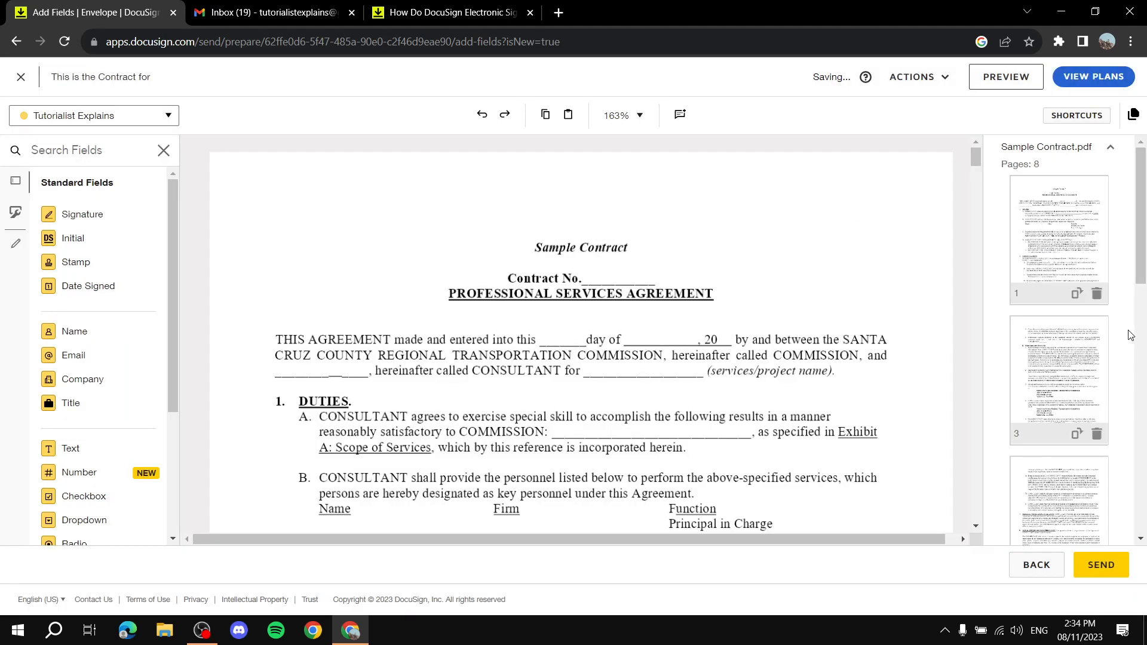
click(1097, 434)
click(494, 213)
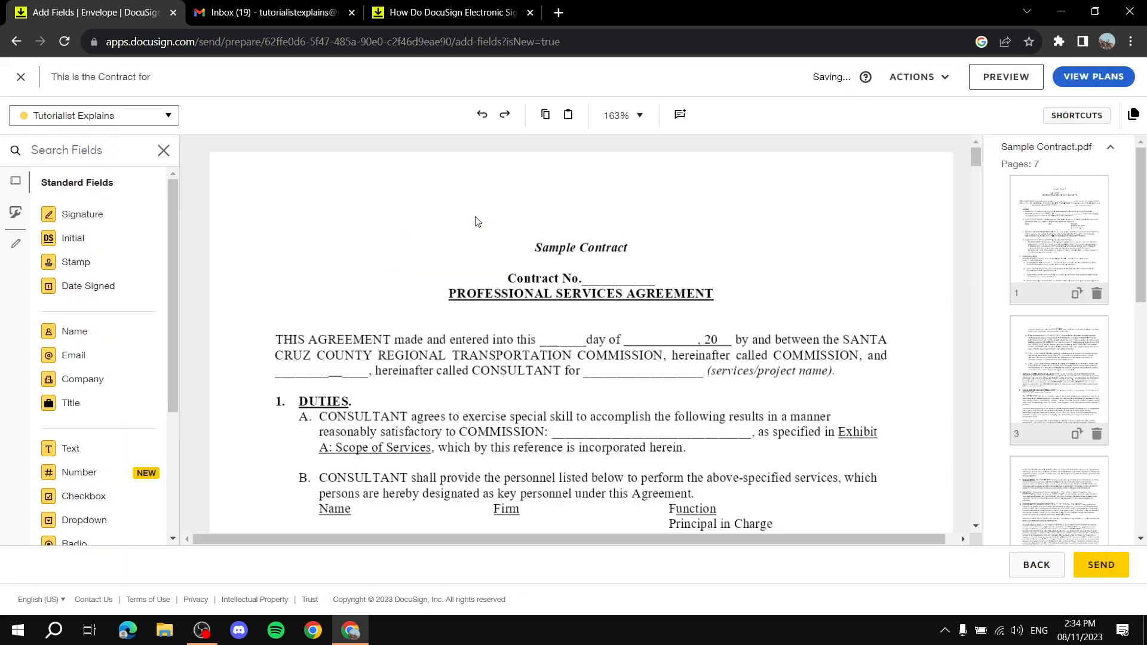
click(1097, 435)
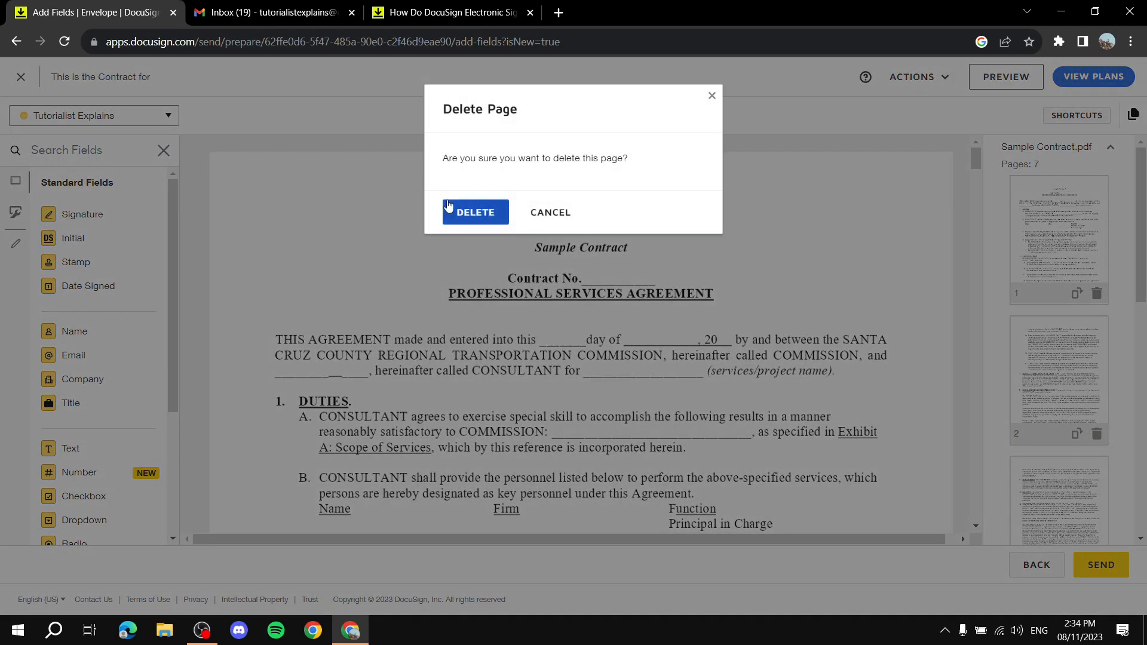
click(463, 213)
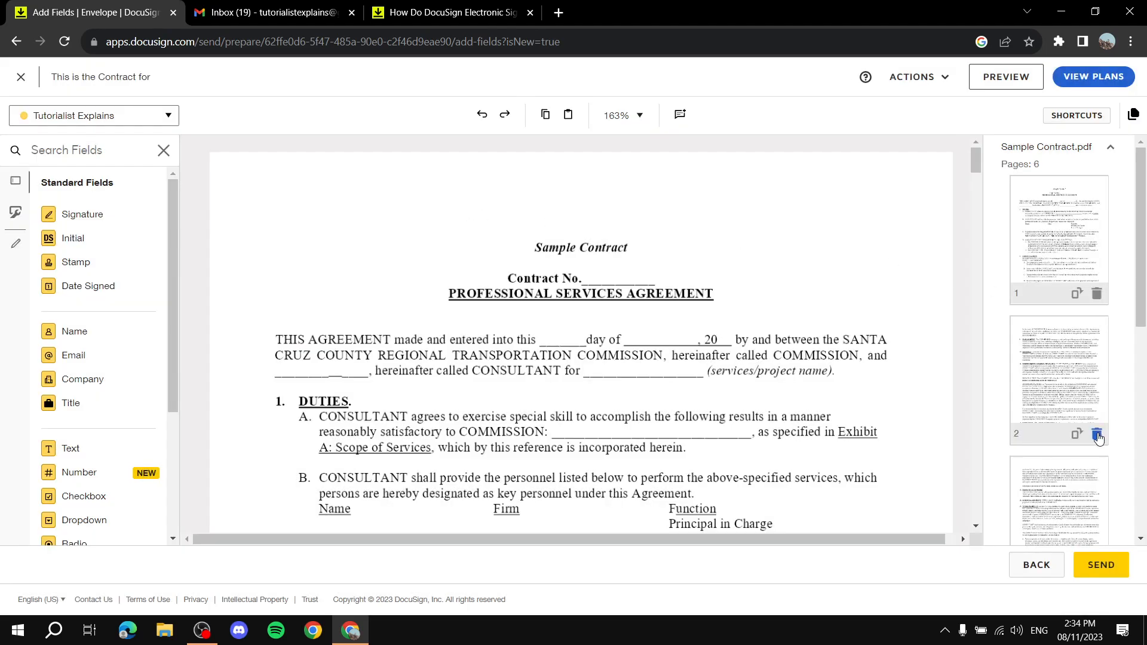
click(1096, 434)
click(459, 216)
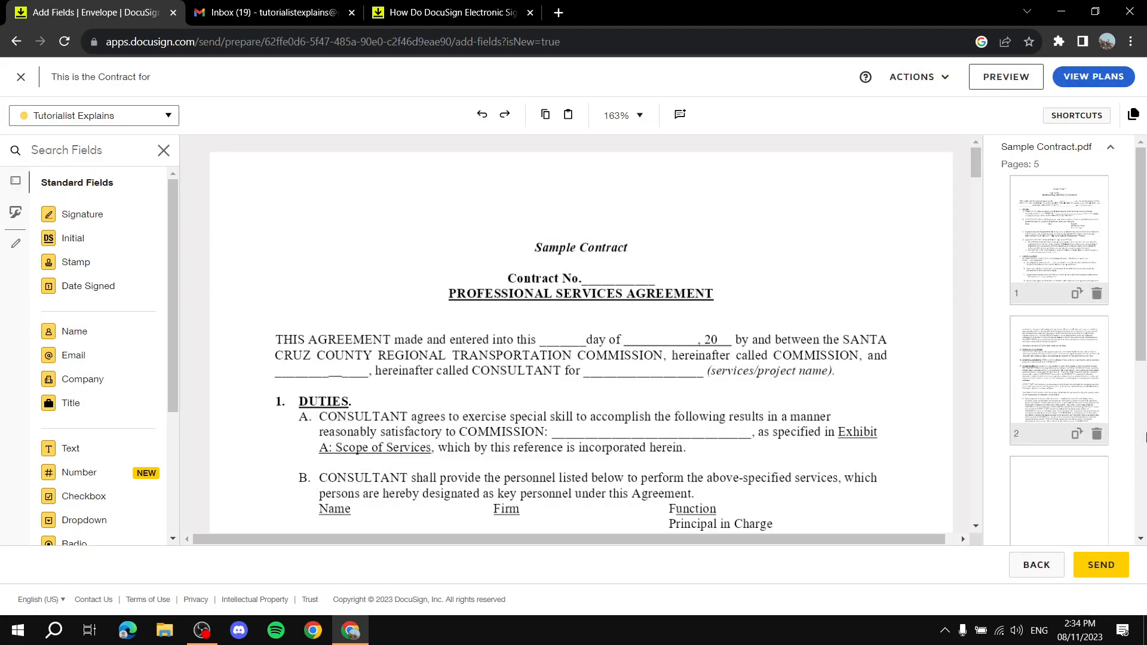
click(1096, 435)
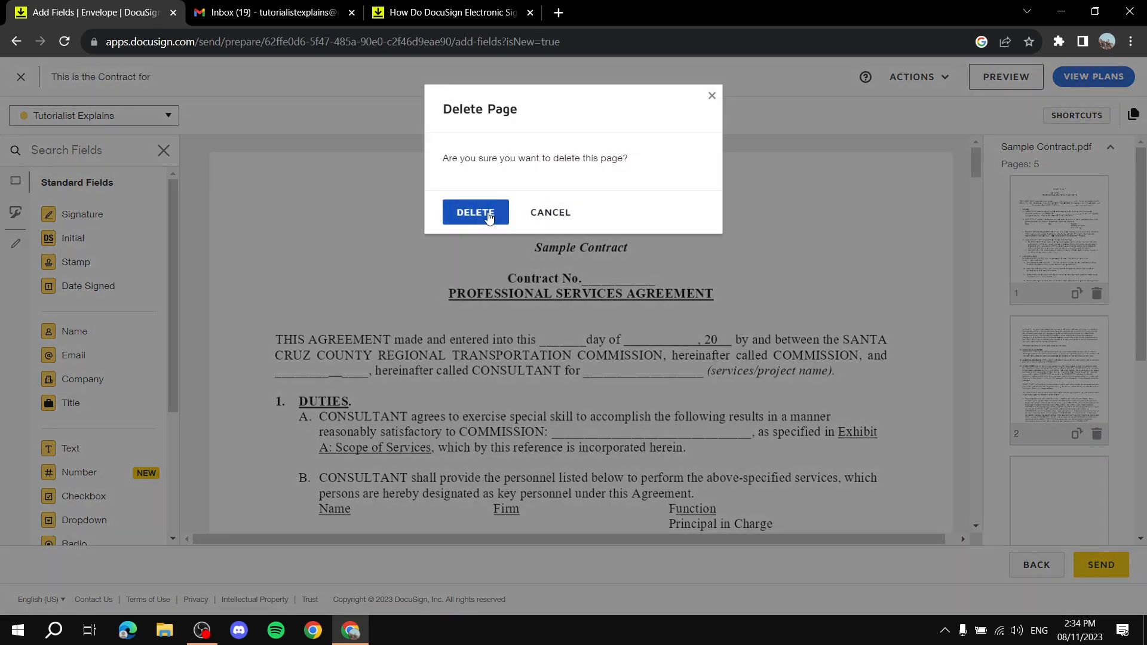
click(485, 215)
scroll(1119, 422, down, 2)
scroll(1073, 301, down, 3)
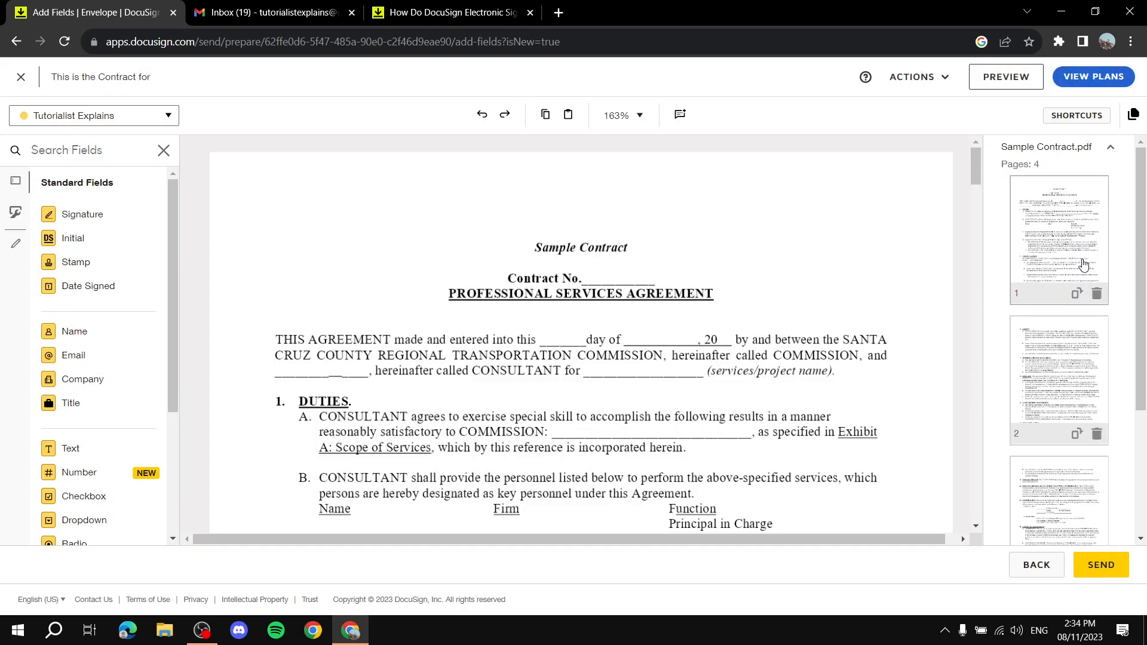
Place a narrowed text field in the day blank after 'made and entered into this' reading 27th.
scroll(475, 201, down, 3)
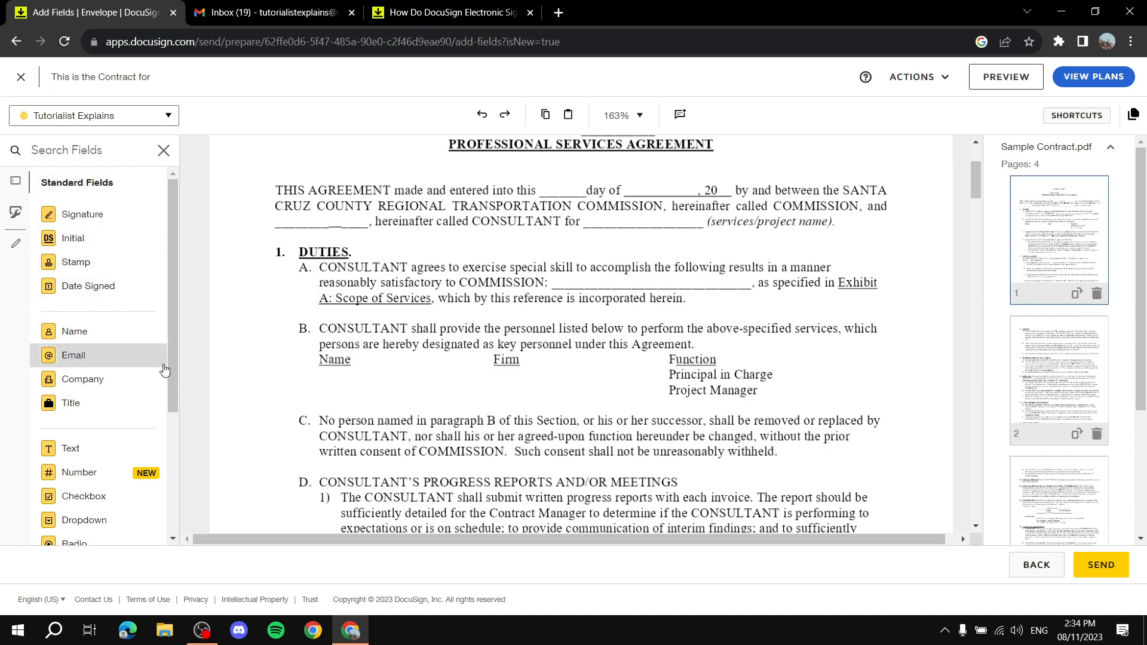
scroll(131, 370, down, 1)
drag(104, 376, 615, 213)
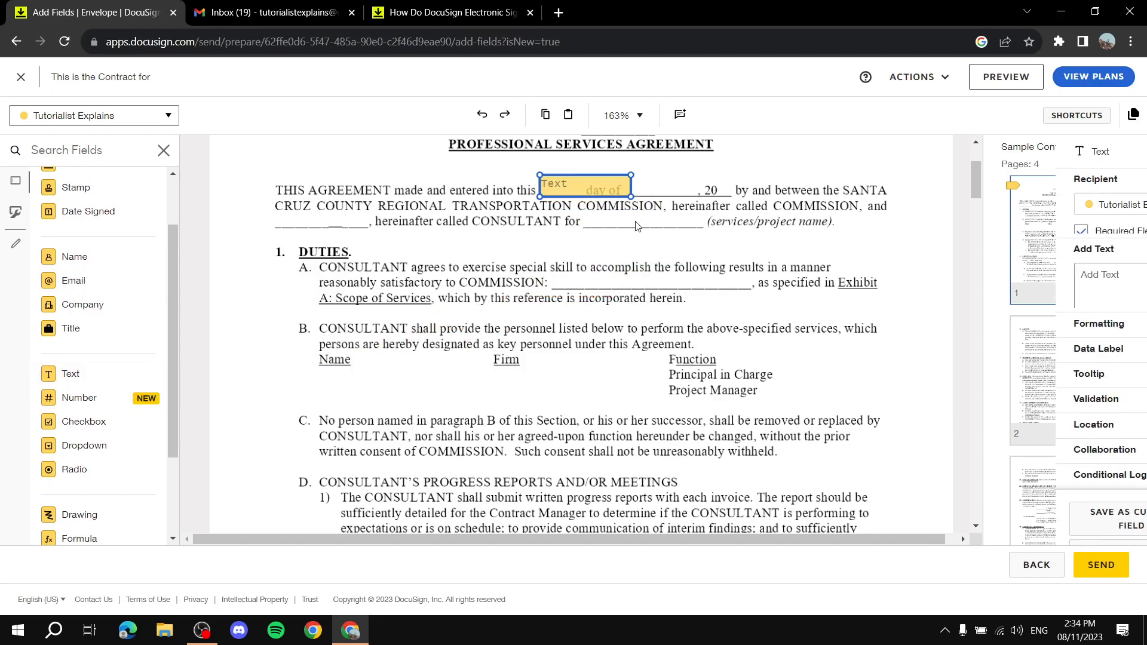
scroll(706, 274, up, 1)
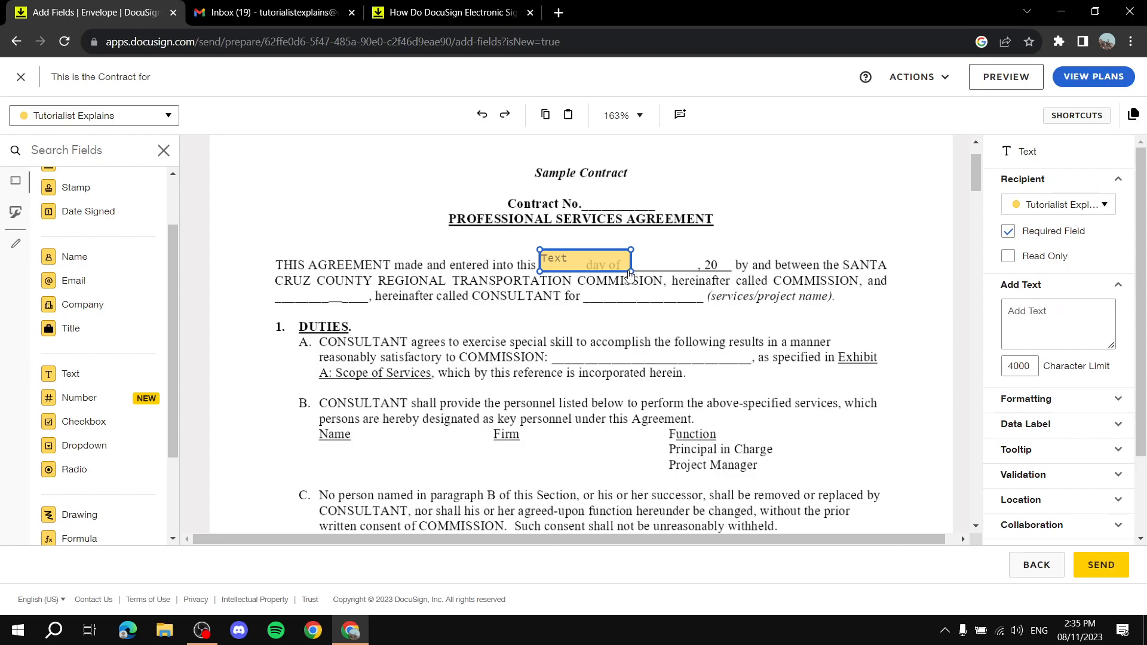
drag(631, 272, 580, 272)
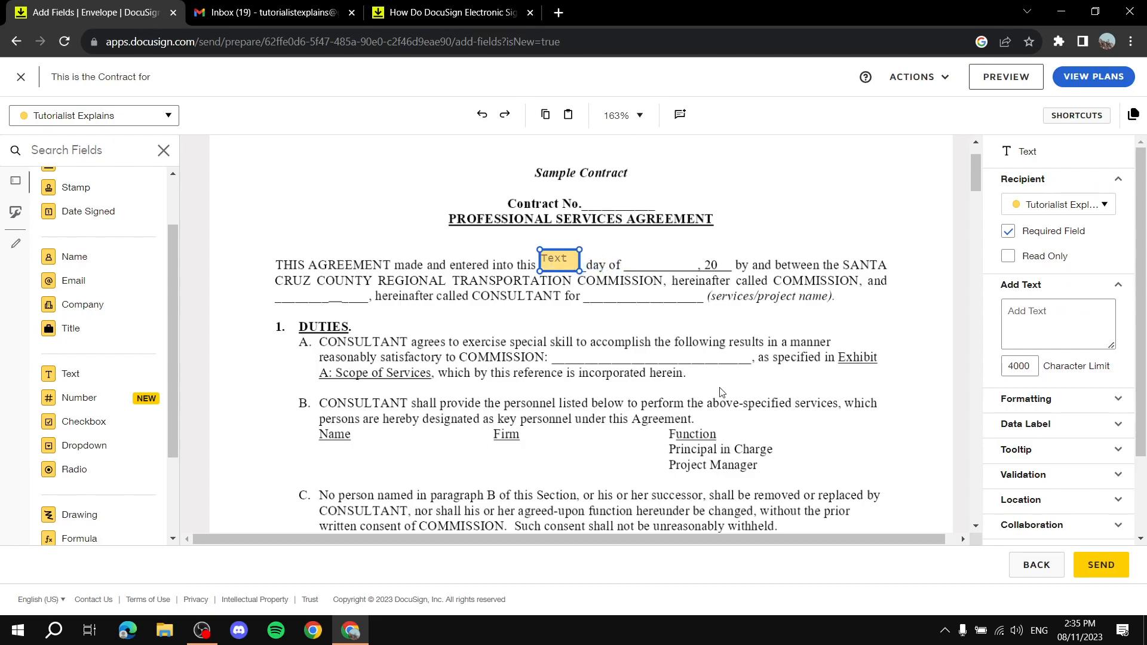
click(1020, 319)
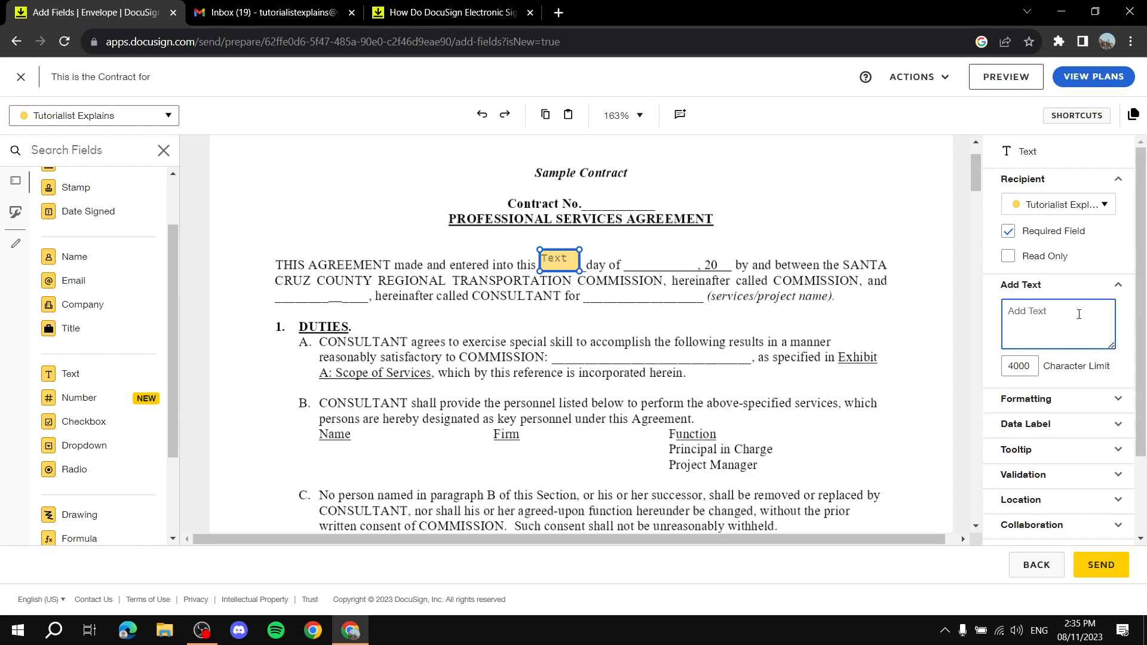
text(27th)
click(581, 312)
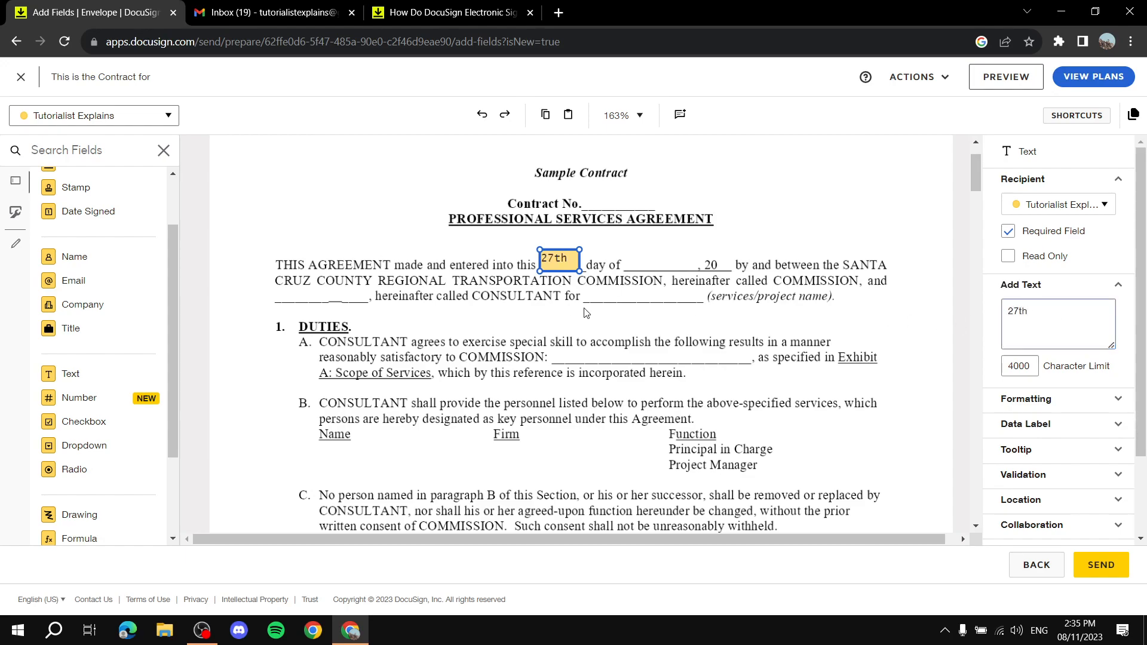
click(558, 269)
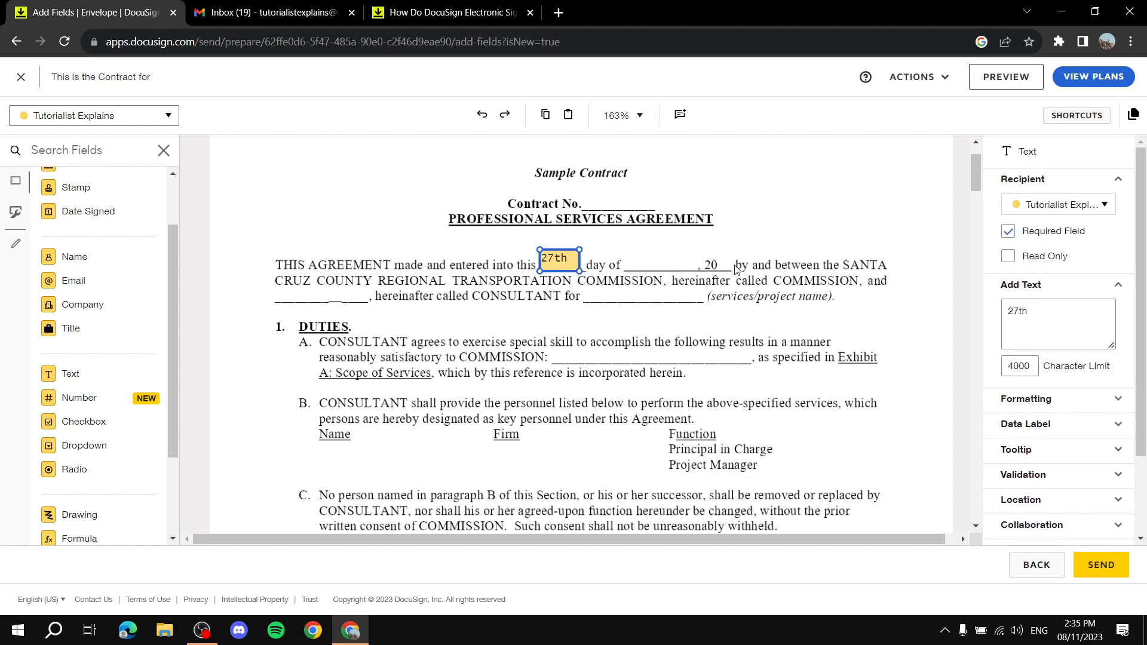
click(657, 266)
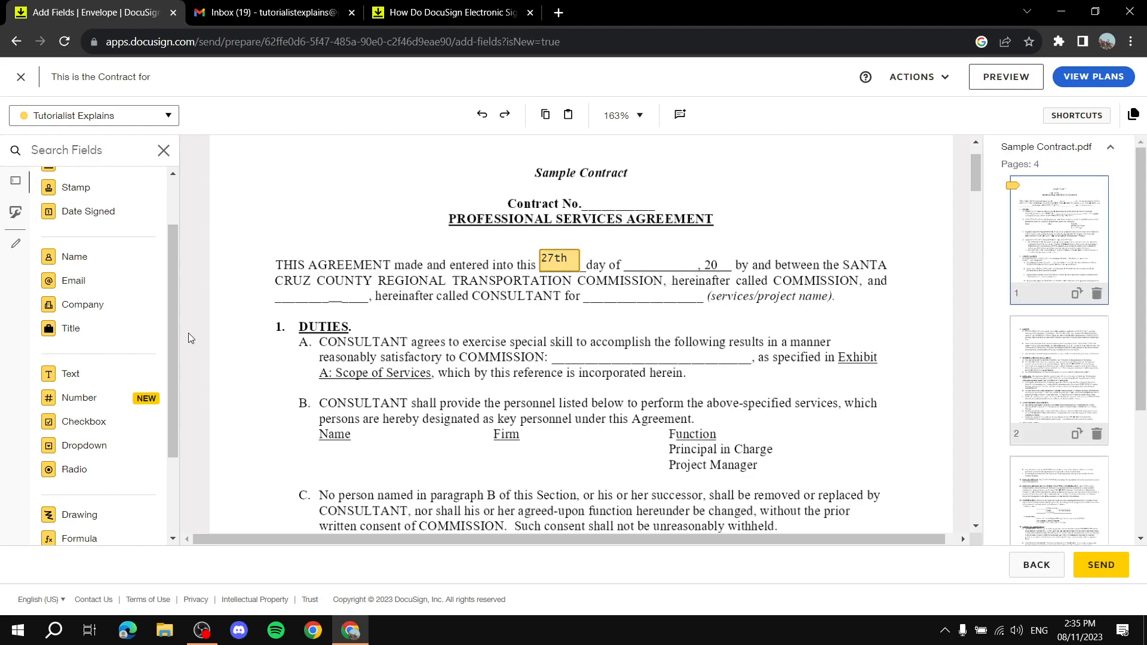
Place a narrowed second text field in the month blank after 'day of' reading October.
drag(78, 376, 681, 270)
click(717, 272)
click(713, 267)
drag(714, 269, 693, 265)
click(1071, 310)
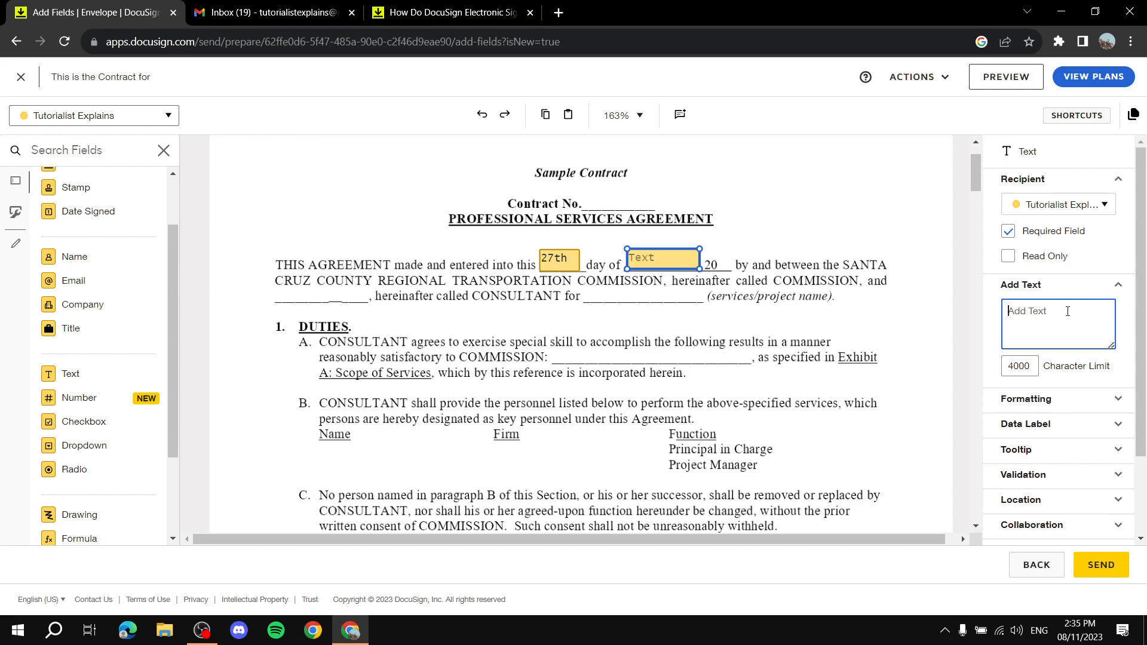
text(October)
Make October bold, trying then removing italics and underline and keeping the default font.
click(1115, 289)
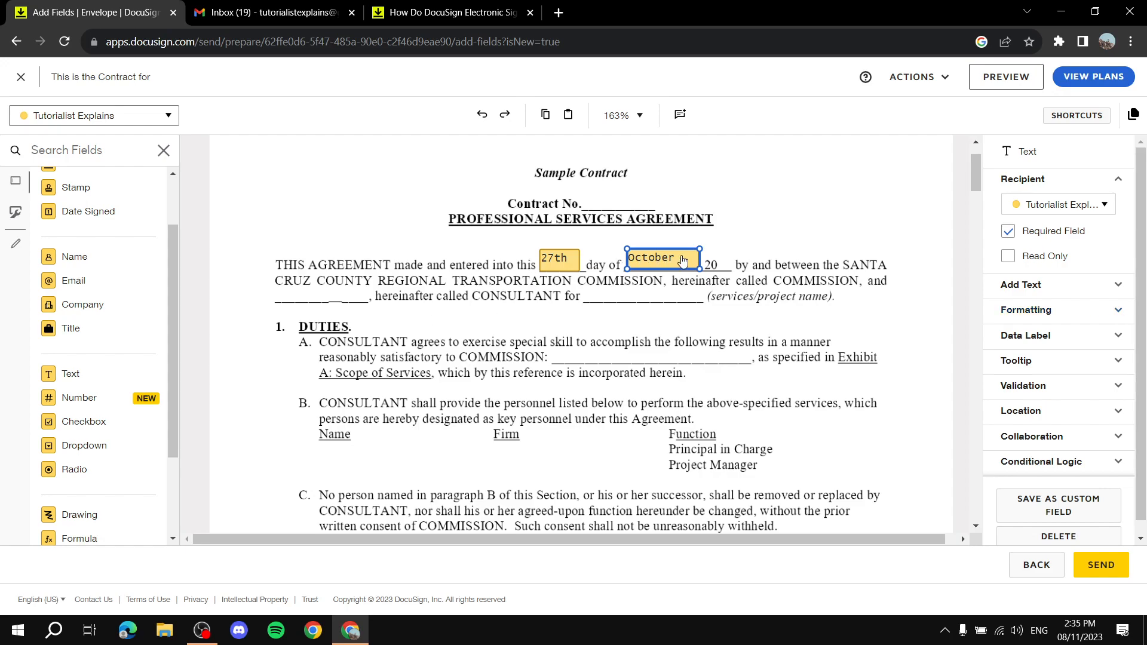
click(1098, 315)
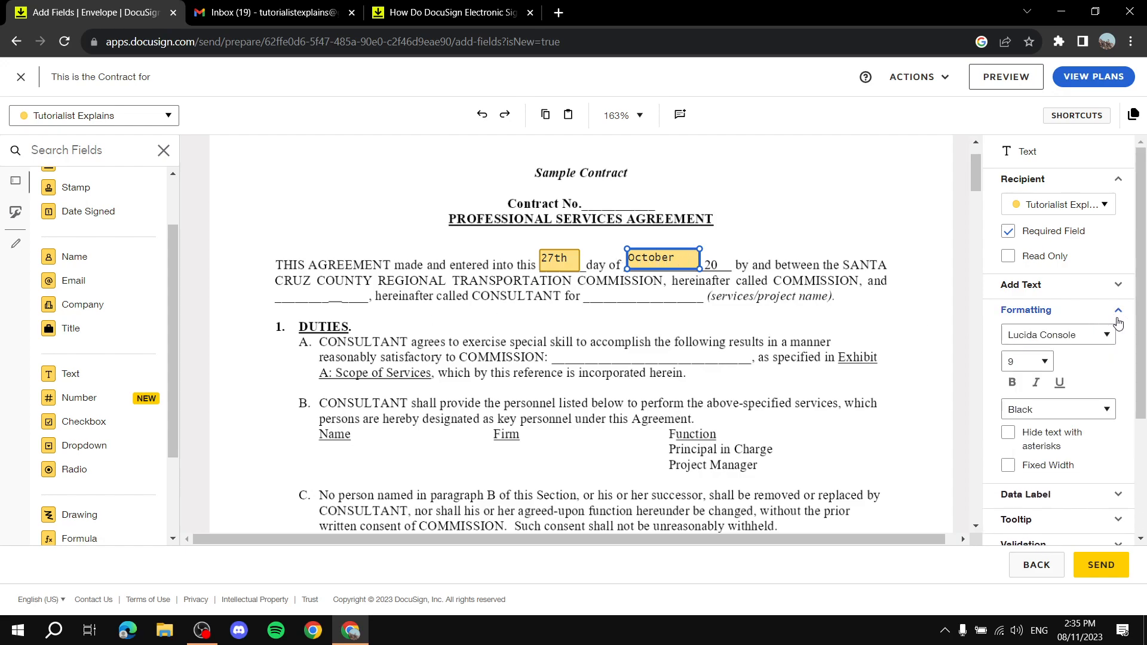
click(1013, 382)
click(1038, 389)
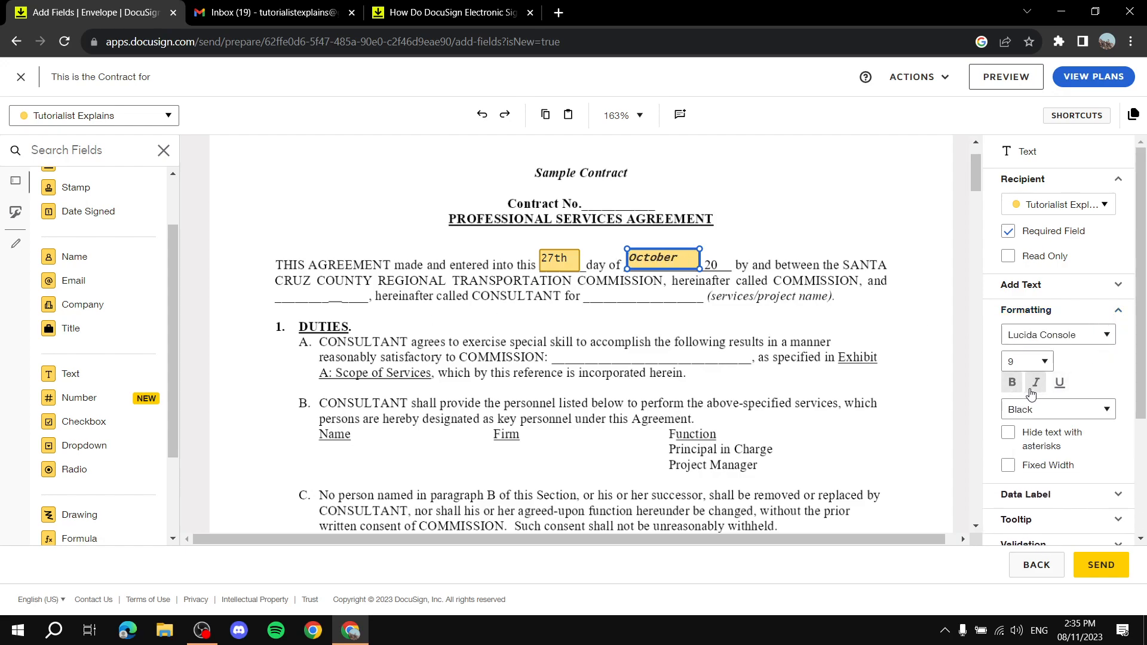
click(1035, 387)
click(1058, 389)
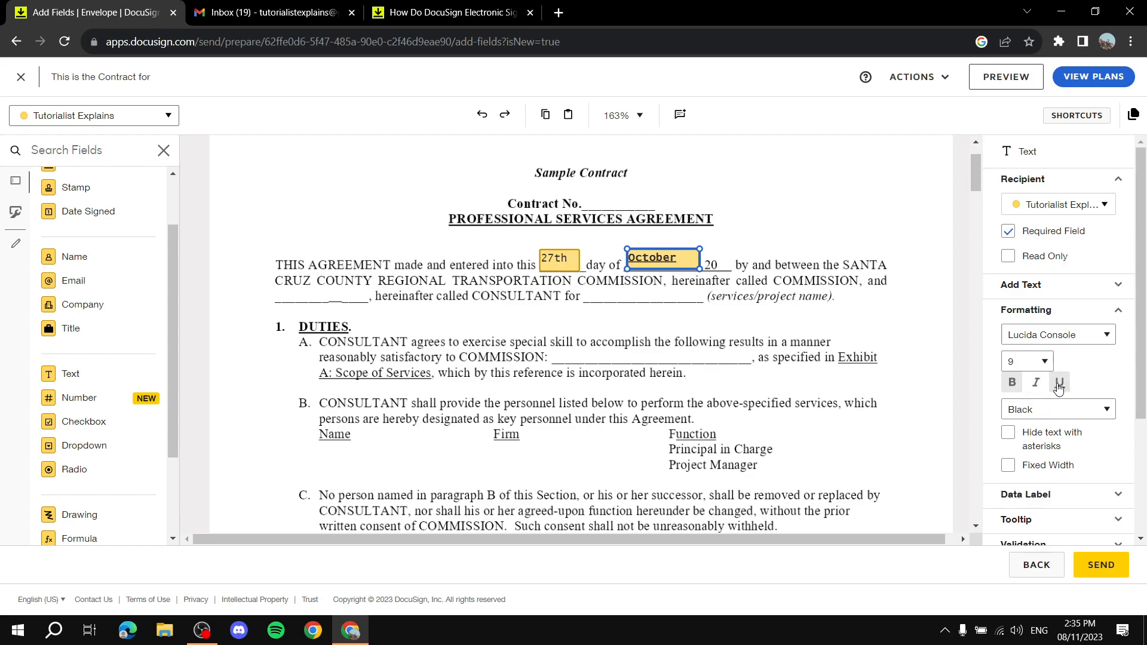
click(1059, 387)
click(1096, 337)
click(1106, 337)
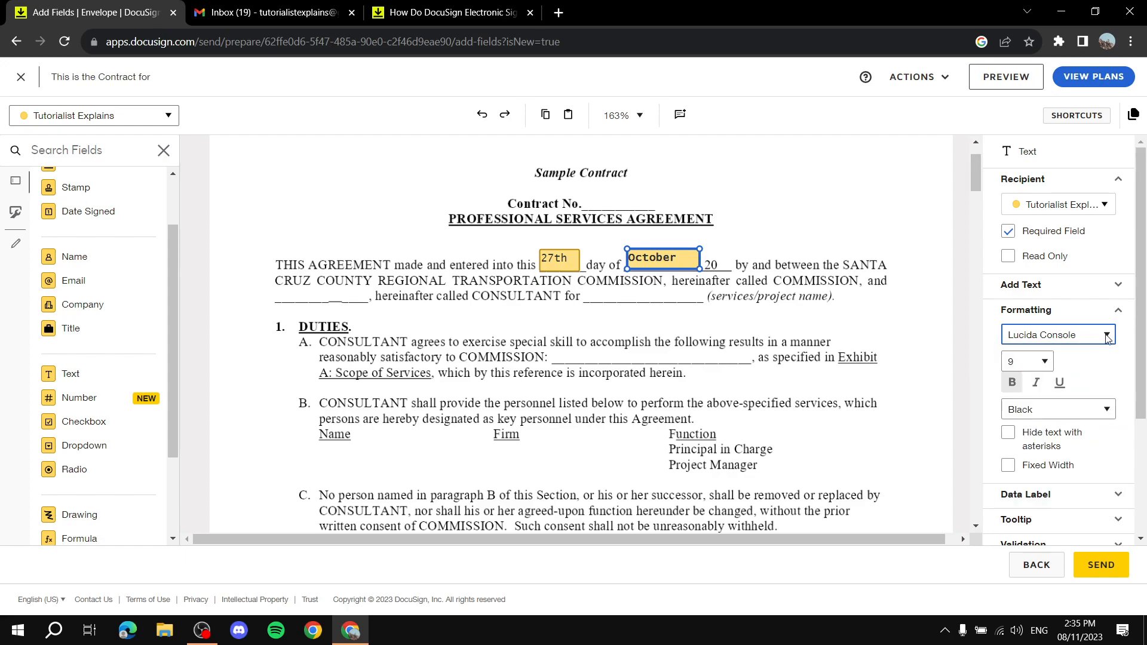
Keep October at size 9 in black, nudging the field slightly lower on the line.
click(1044, 363)
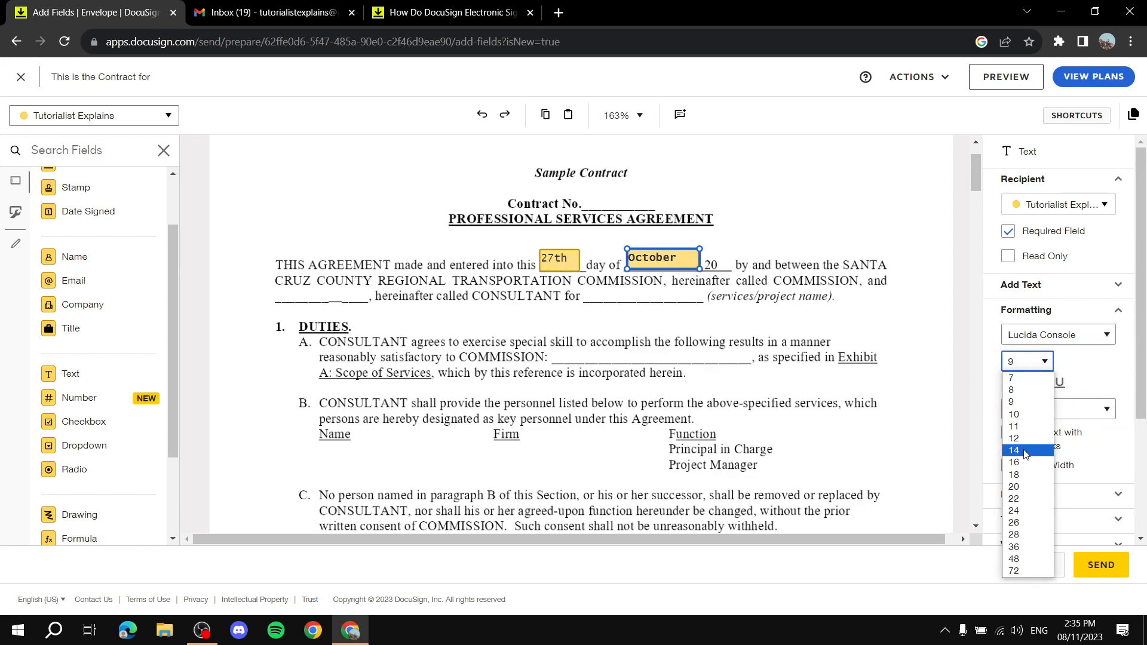
click(1026, 454)
click(1044, 363)
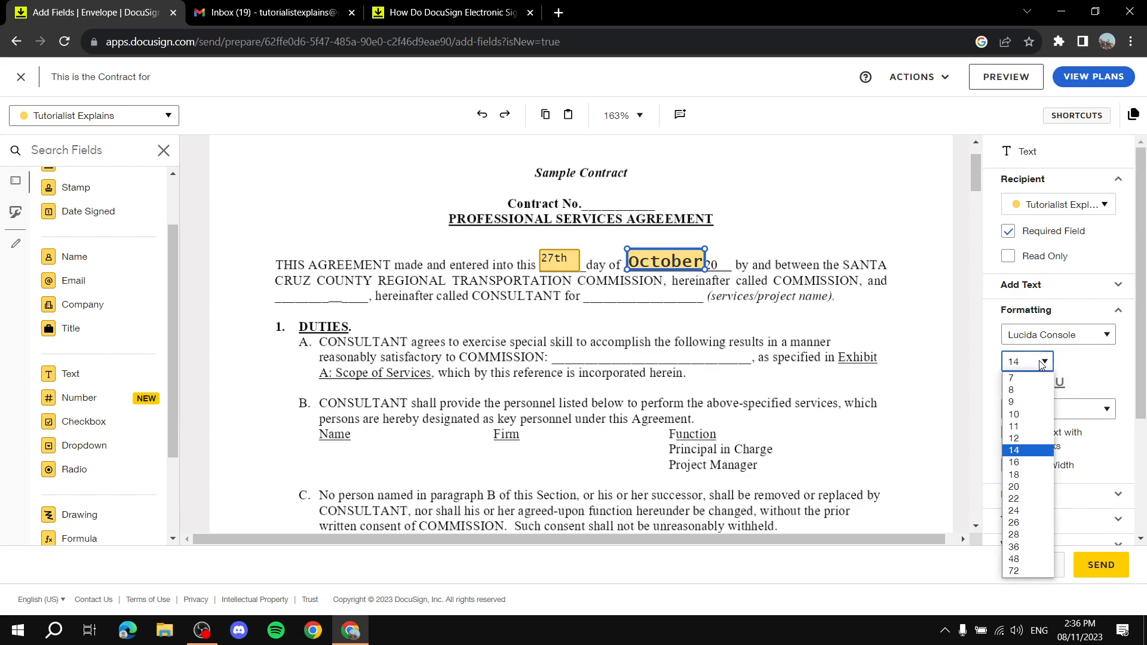
click(1044, 401)
drag(678, 259, 673, 261)
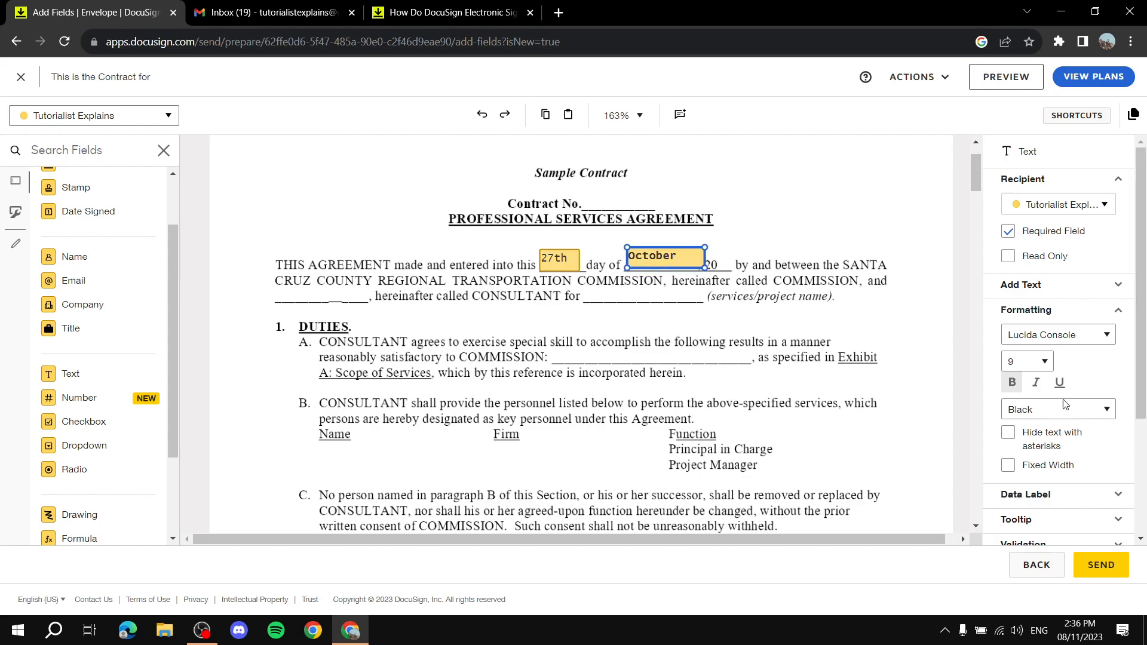
click(1094, 414)
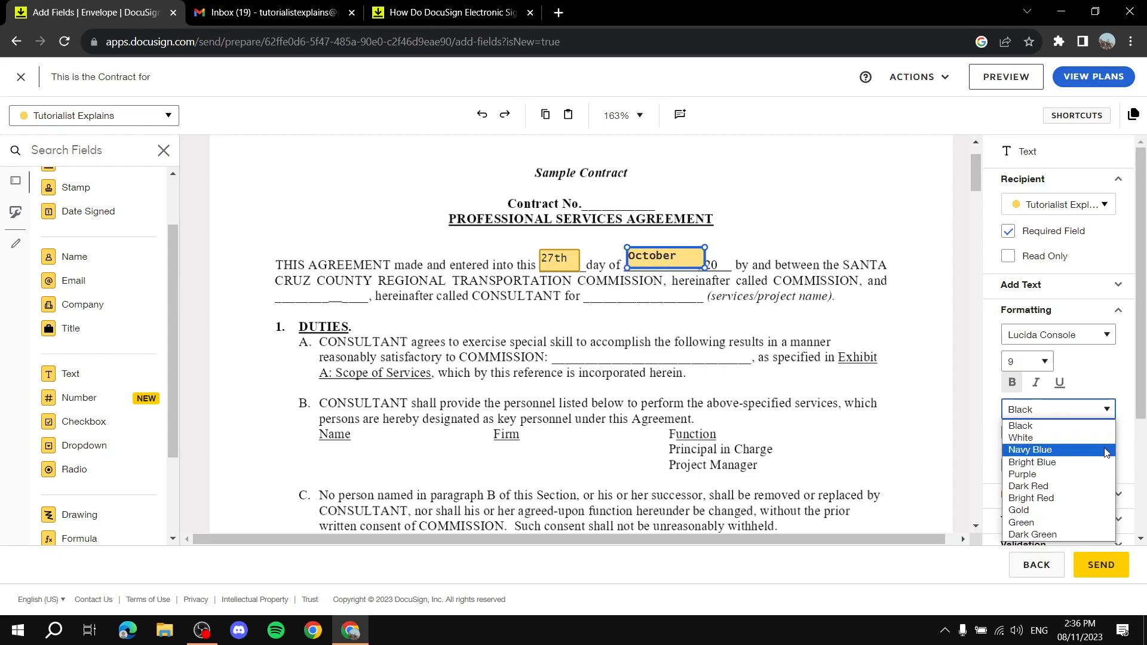
click(1062, 408)
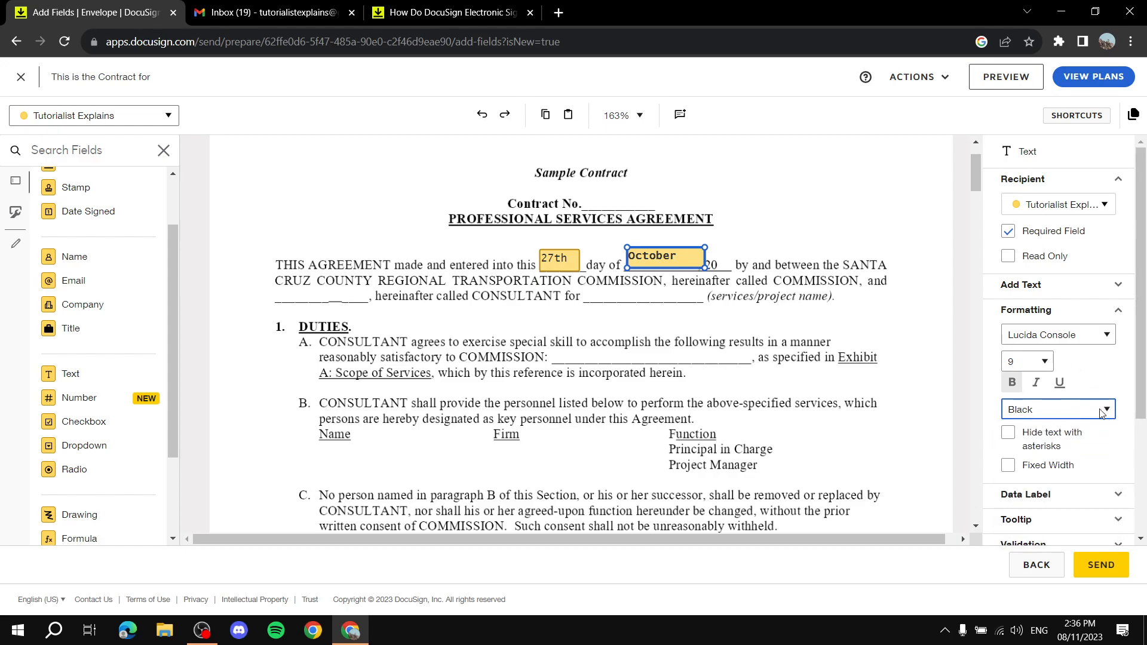
click(1061, 314)
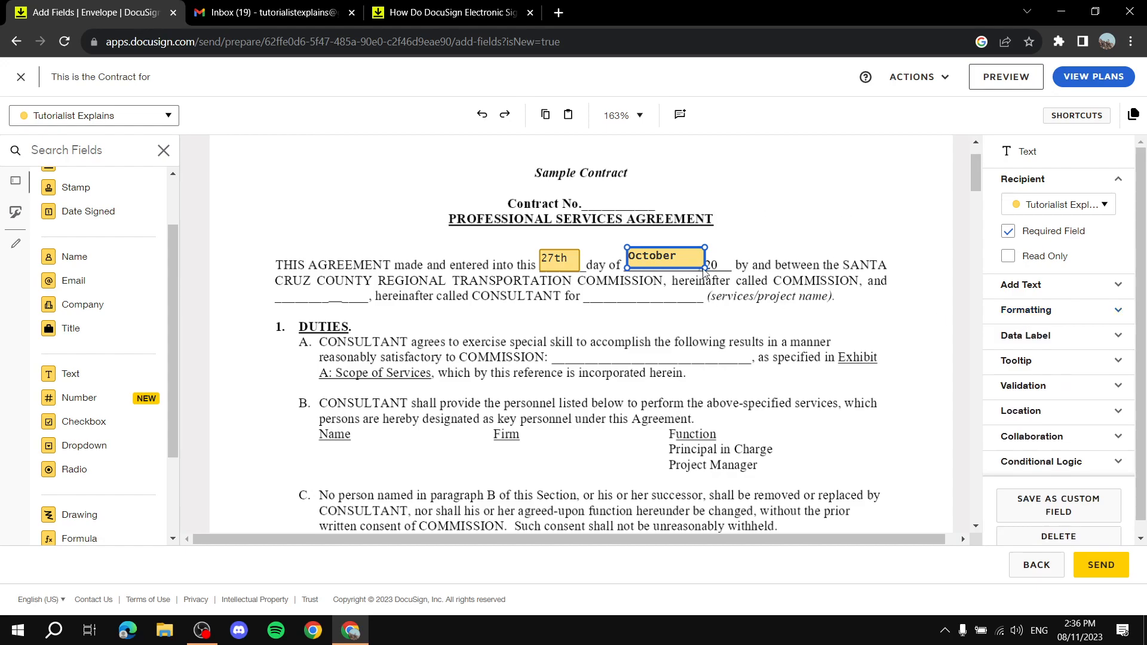
click(344, 302)
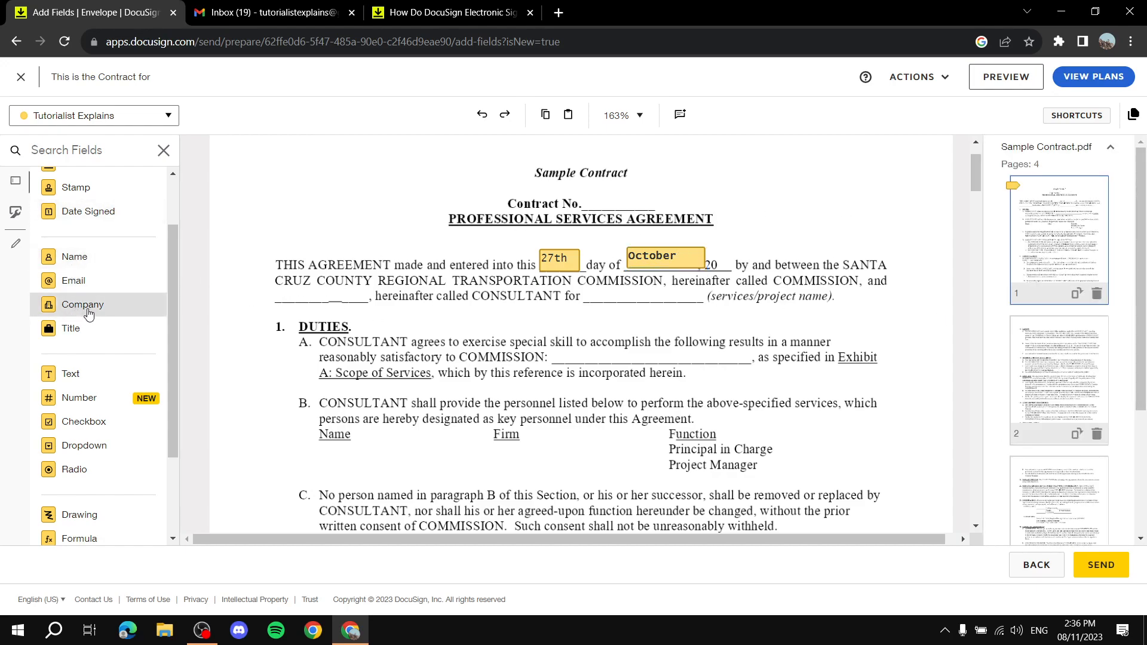
Place a text field with default text 'whatever' before 'hereinafter called CONSULTANT'.
drag(71, 376, 279, 297)
click(1082, 286)
click(1070, 310)
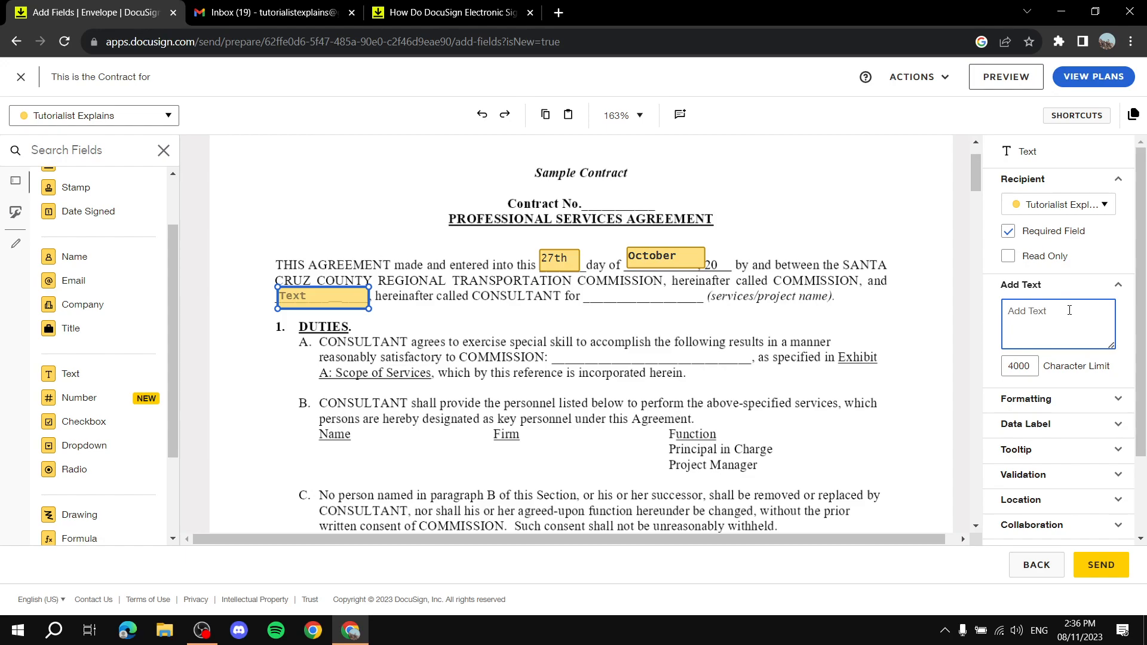
text(whatever)
click(1088, 292)
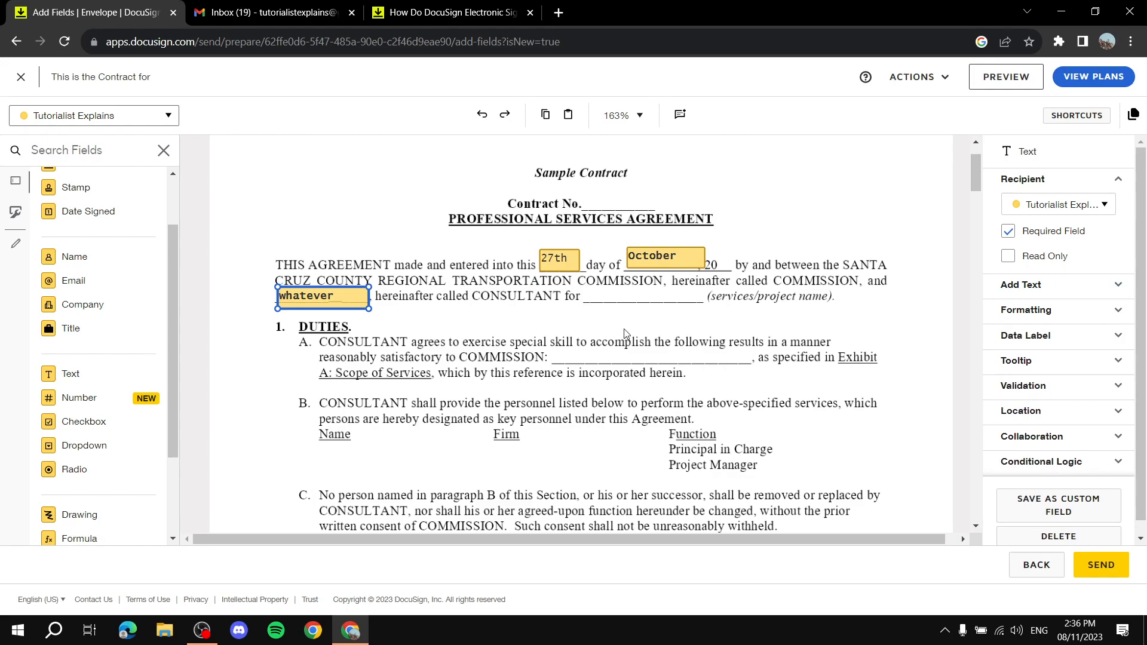
scroll(657, 337, down, 3)
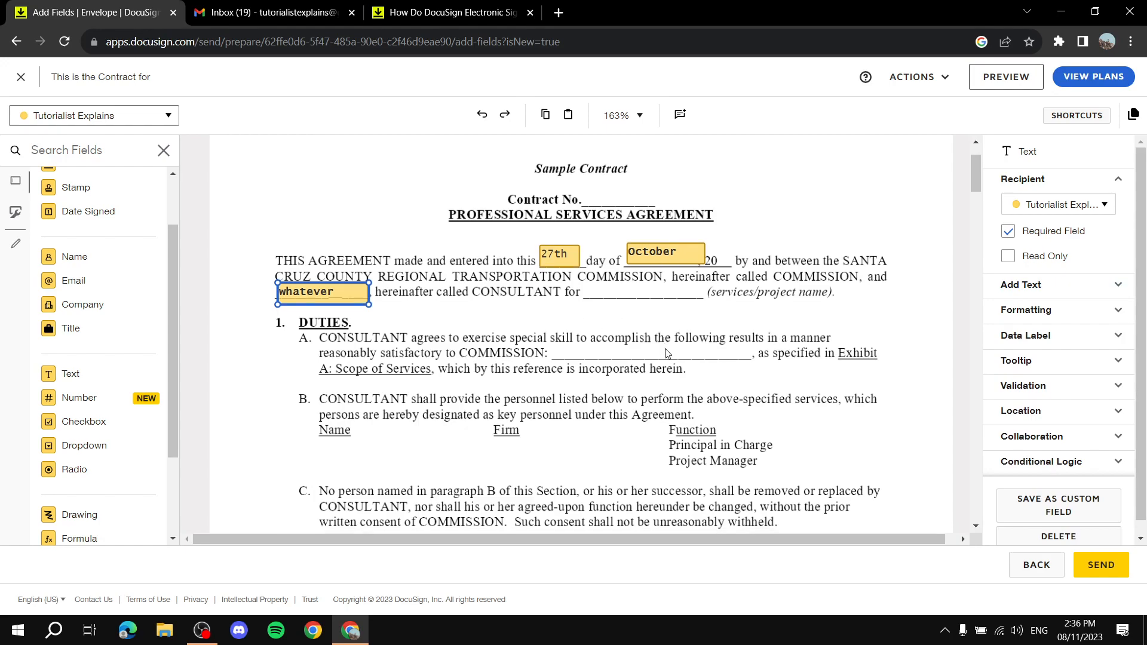
scroll(617, 344, down, 5)
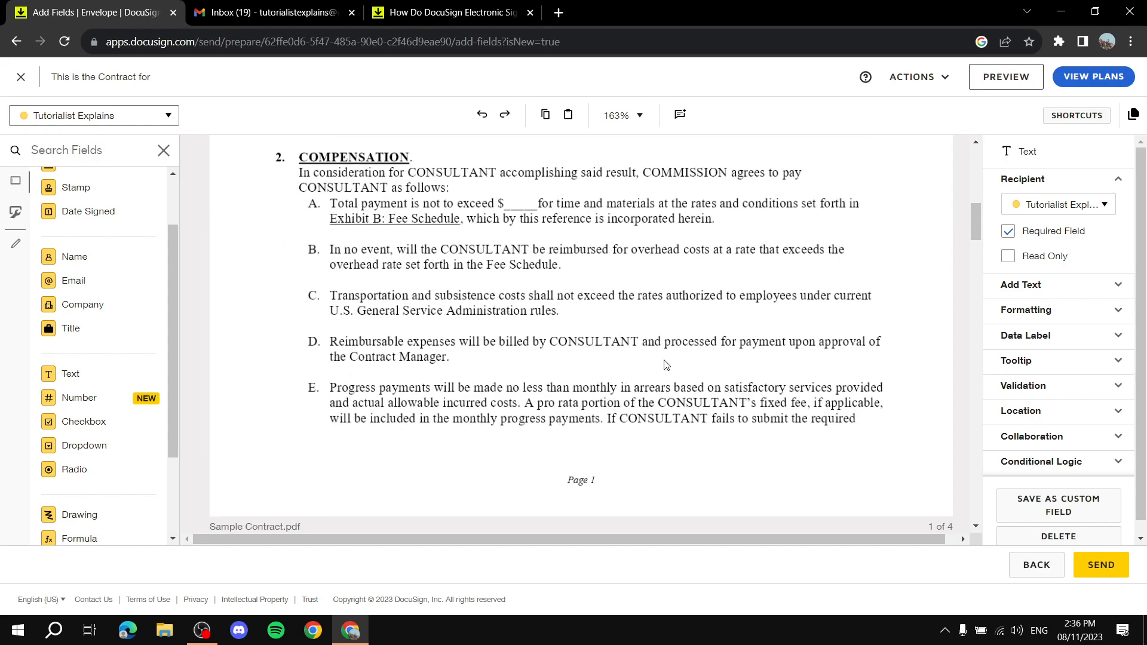
Place an Initial field for Tutorialist Explains beside '4. APPROVED AS TO FORM'.
drag(980, 223, 969, 445)
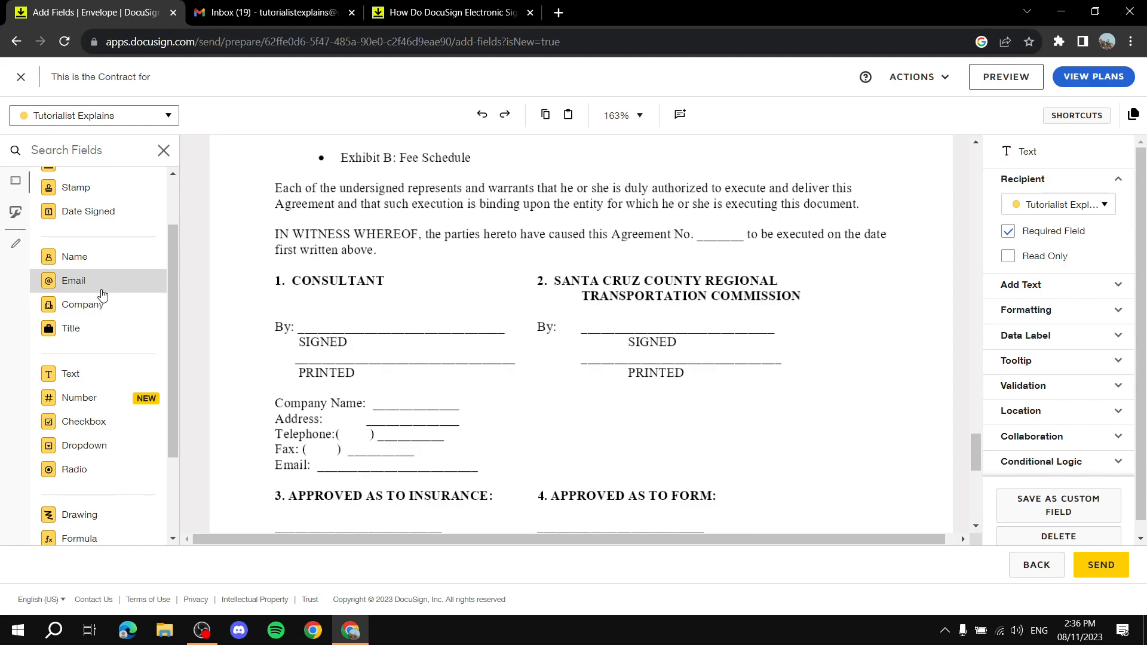
scroll(121, 338, down, 1)
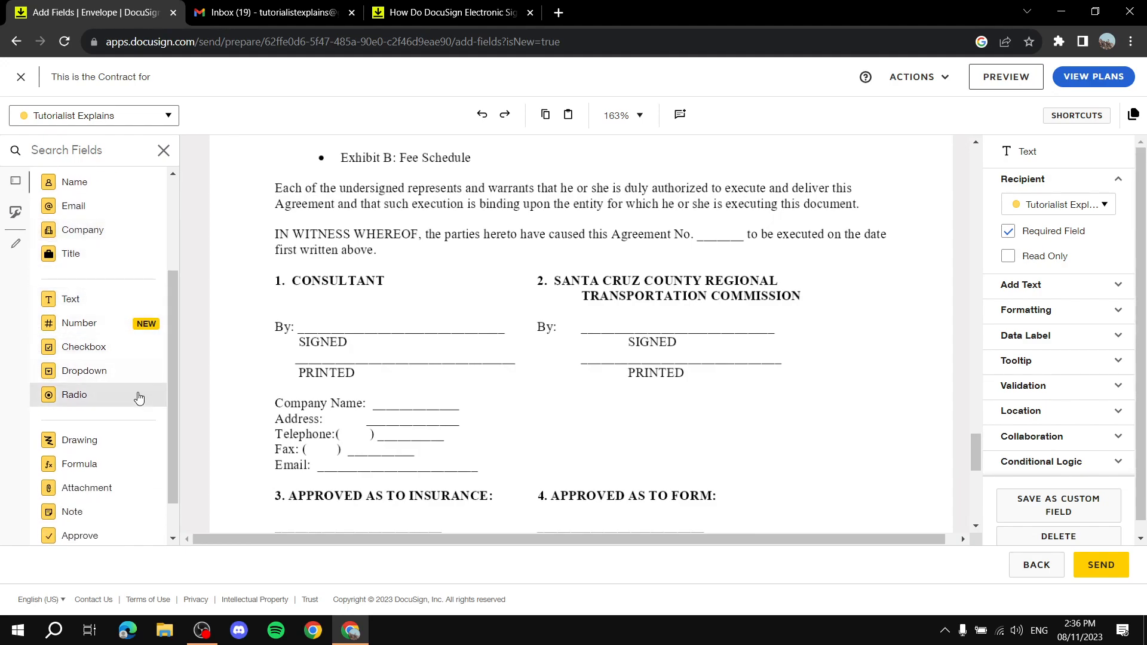
scroll(136, 394, down, 1)
scroll(51, 399, up, 3)
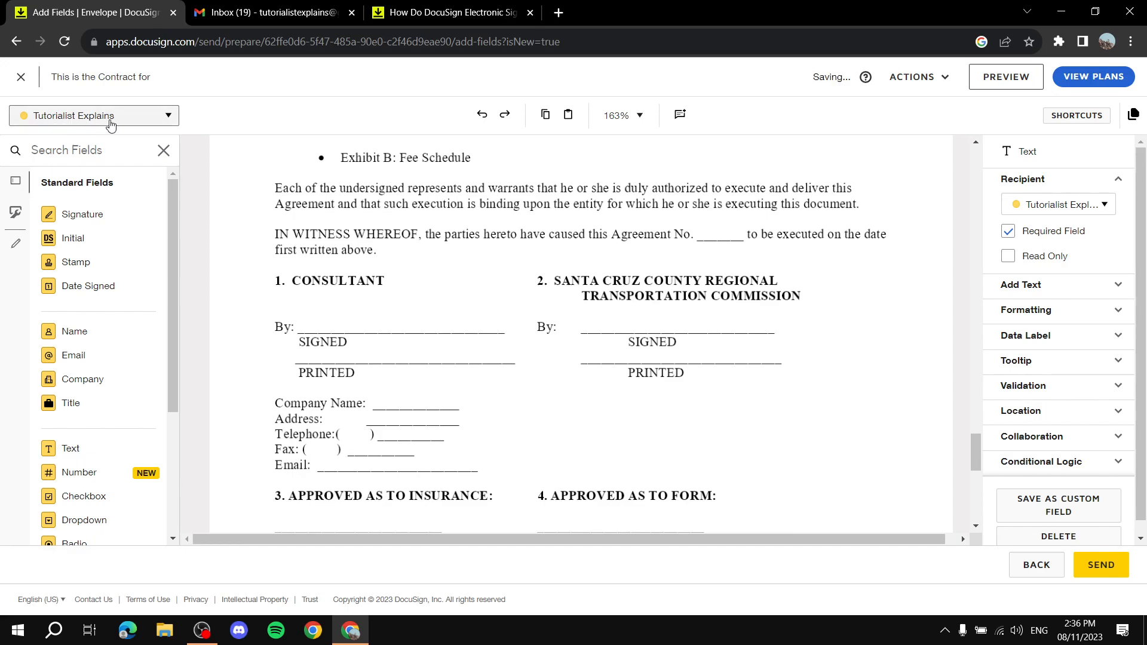
click(157, 117)
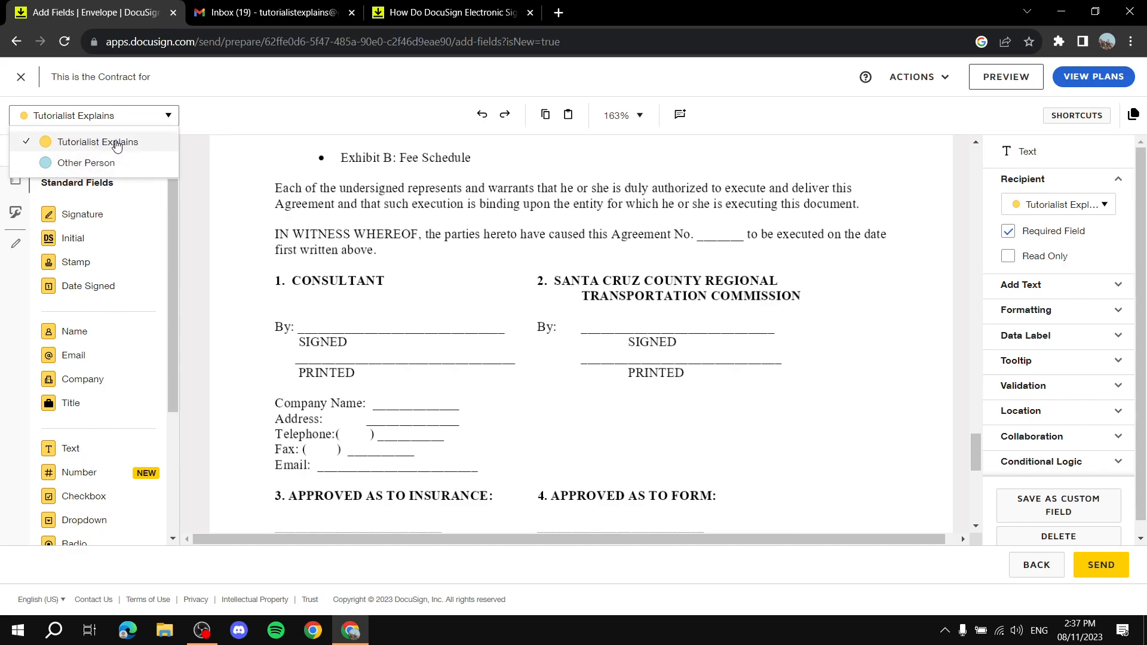
click(76, 149)
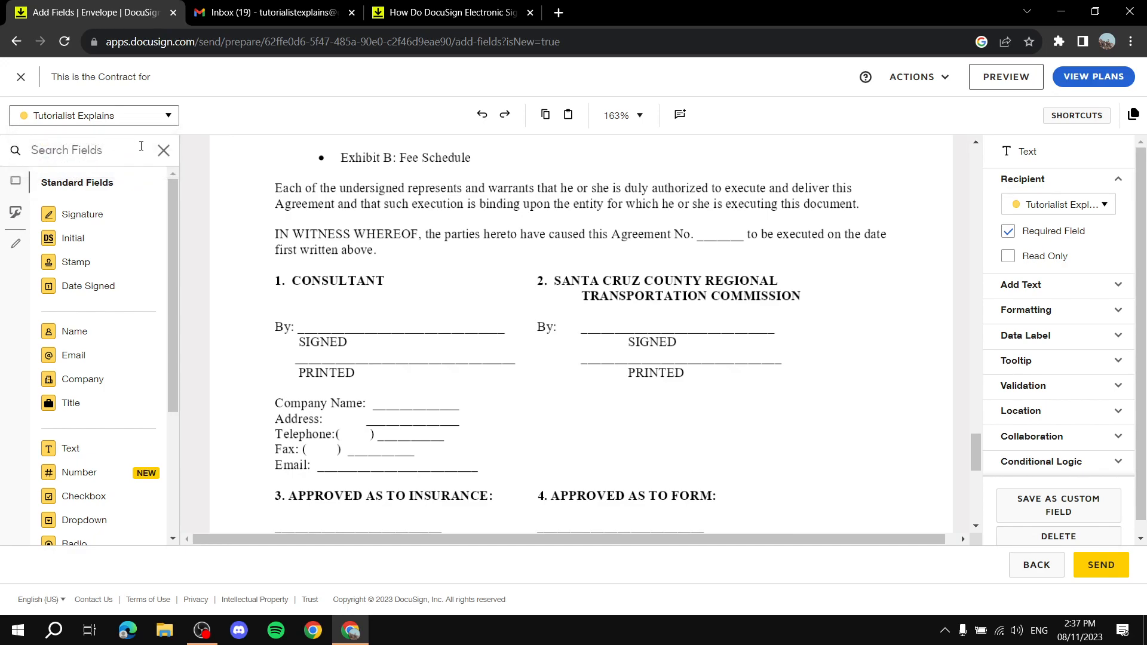
drag(73, 238, 804, 480)
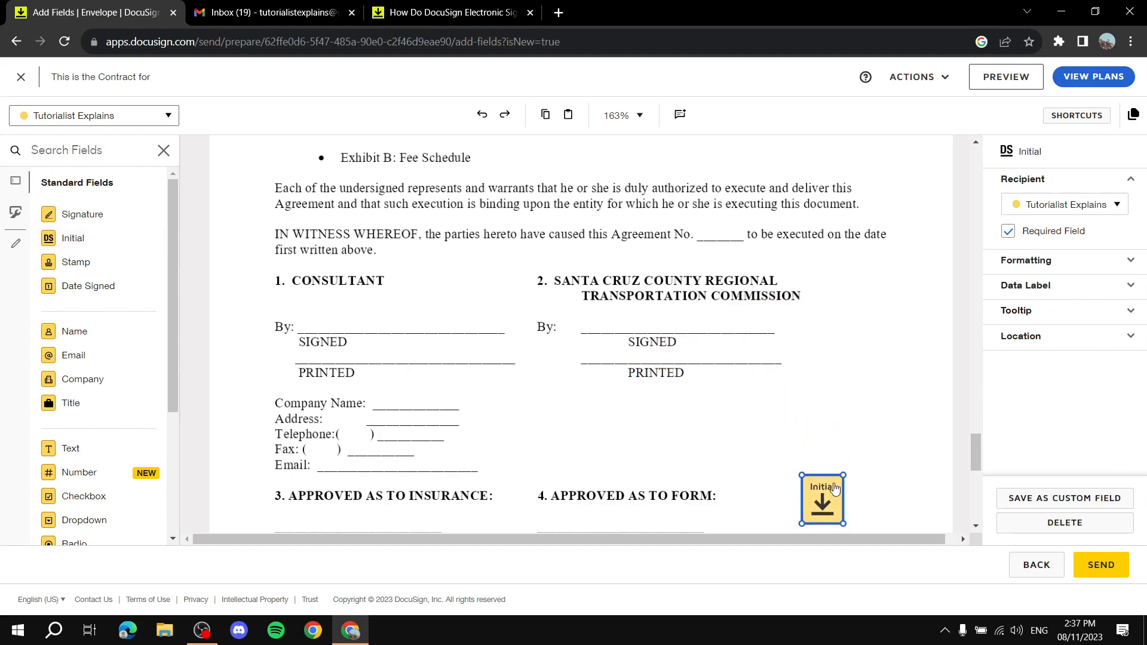
Add a second Initial field for Other Person next to the first one.
click(120, 117)
click(115, 167)
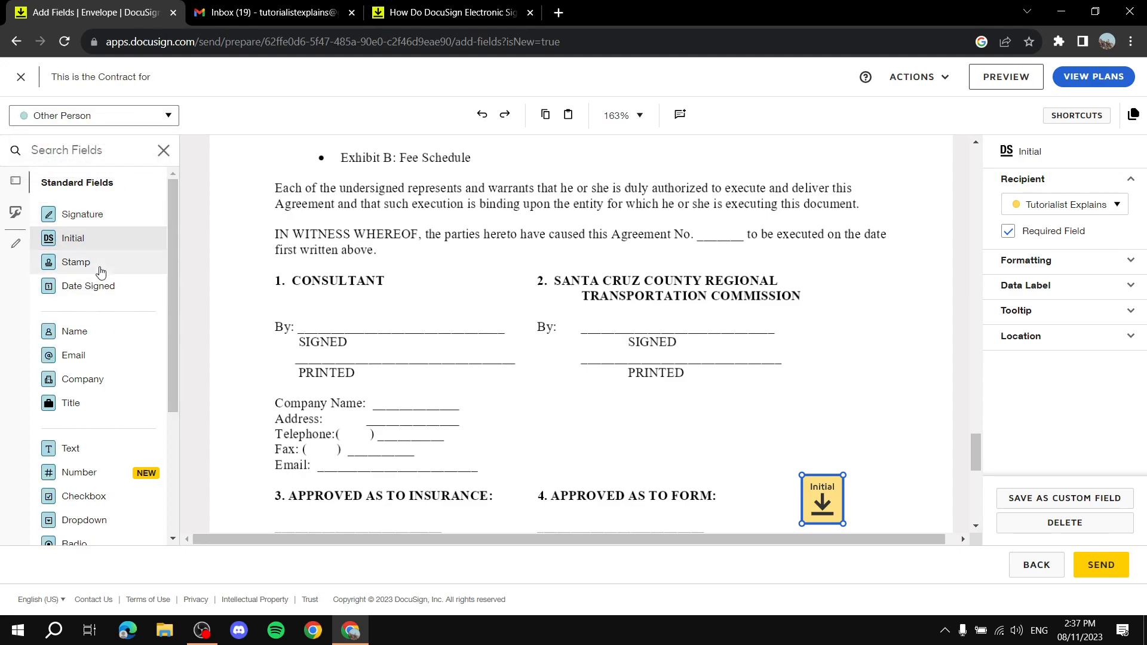
drag(90, 240, 849, 475)
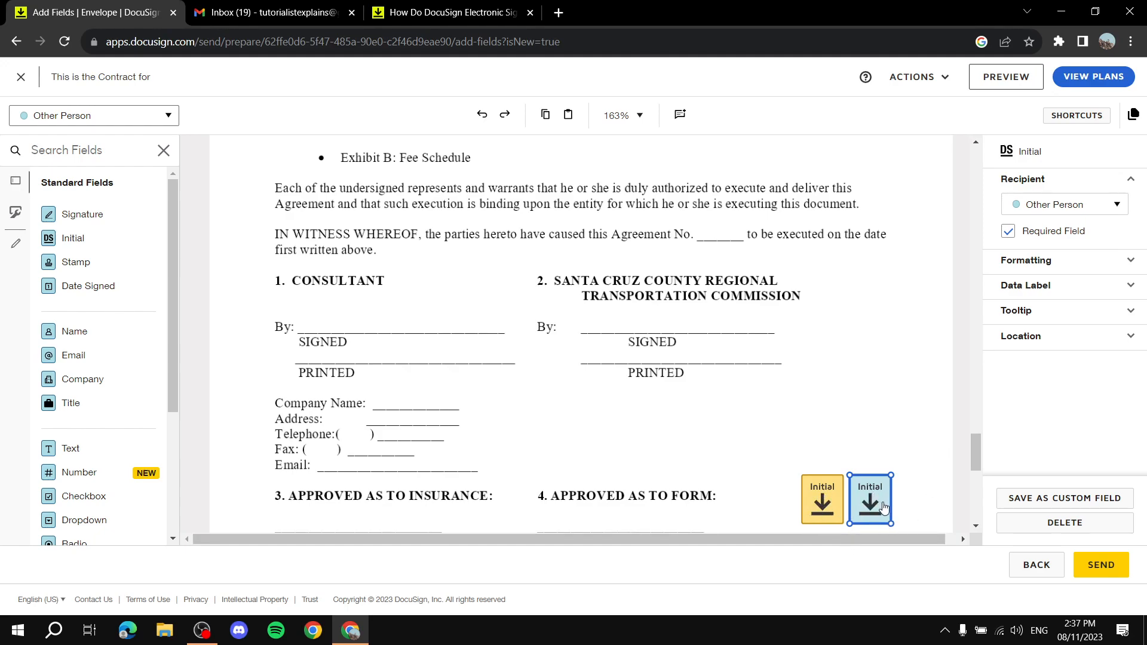
click(164, 116)
mouse_move(90, 242)
mouse_down()
mouse_move(397, 275)
mouse_move(190, 264)
mouse_move(92, 240)
mouse_up()
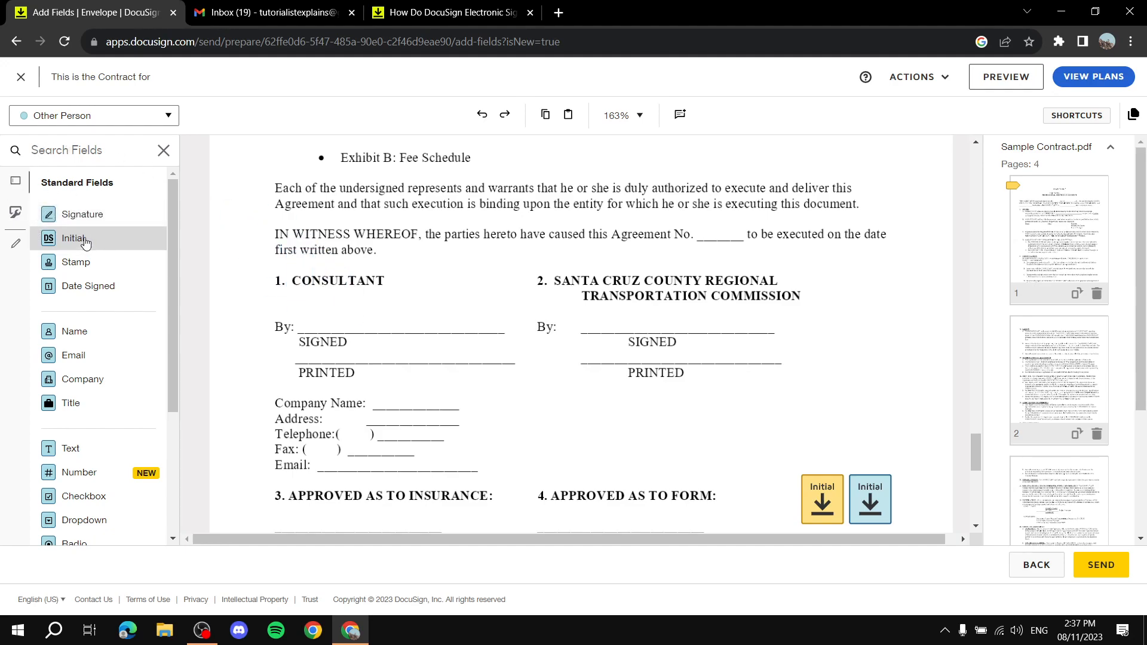
scroll(69, 302, down, 2)
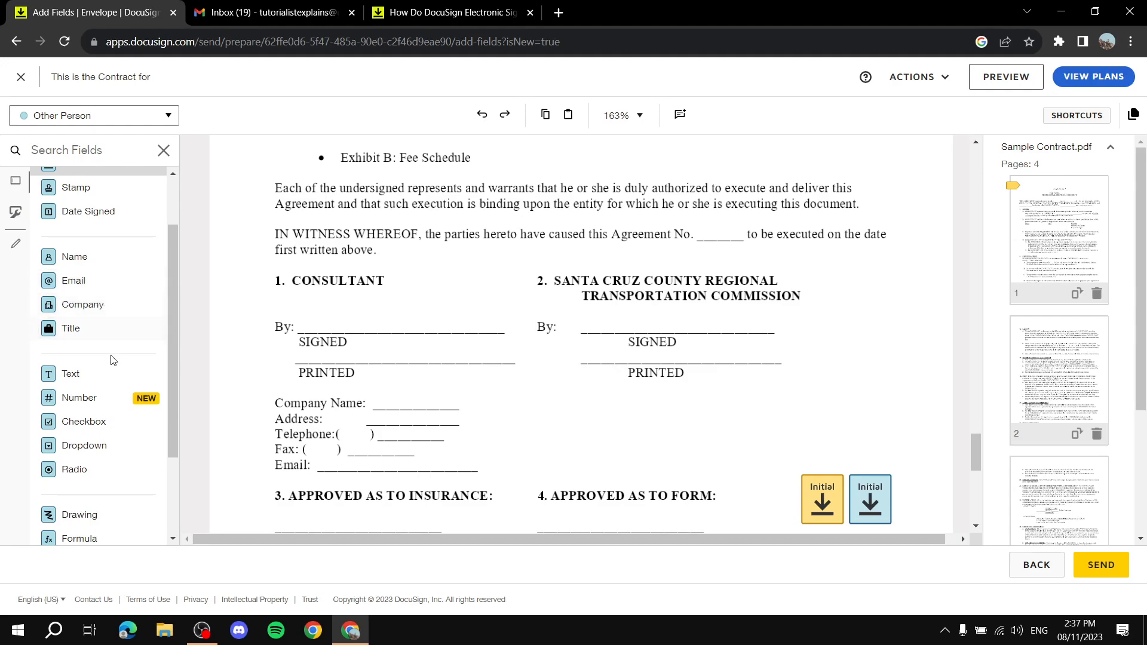
drag(100, 430, 69, 260)
click(110, 122)
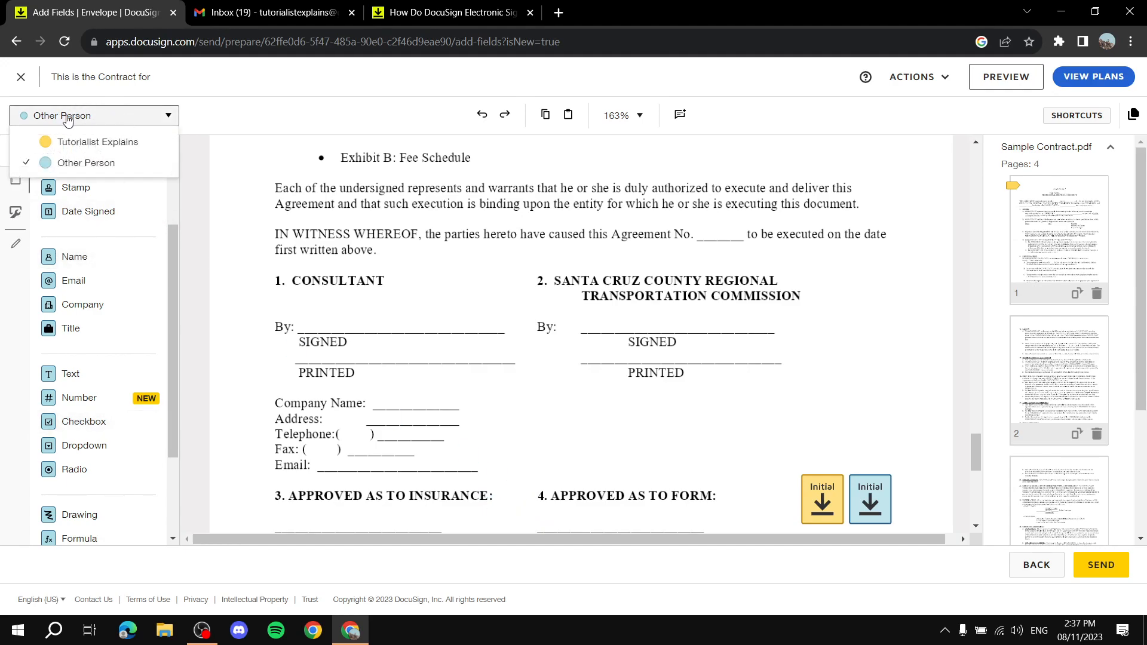
Place checkboxes for Tutorialist Explains and Other Person after '3. APPROVED AS TO INSURANCE:'.
click(123, 143)
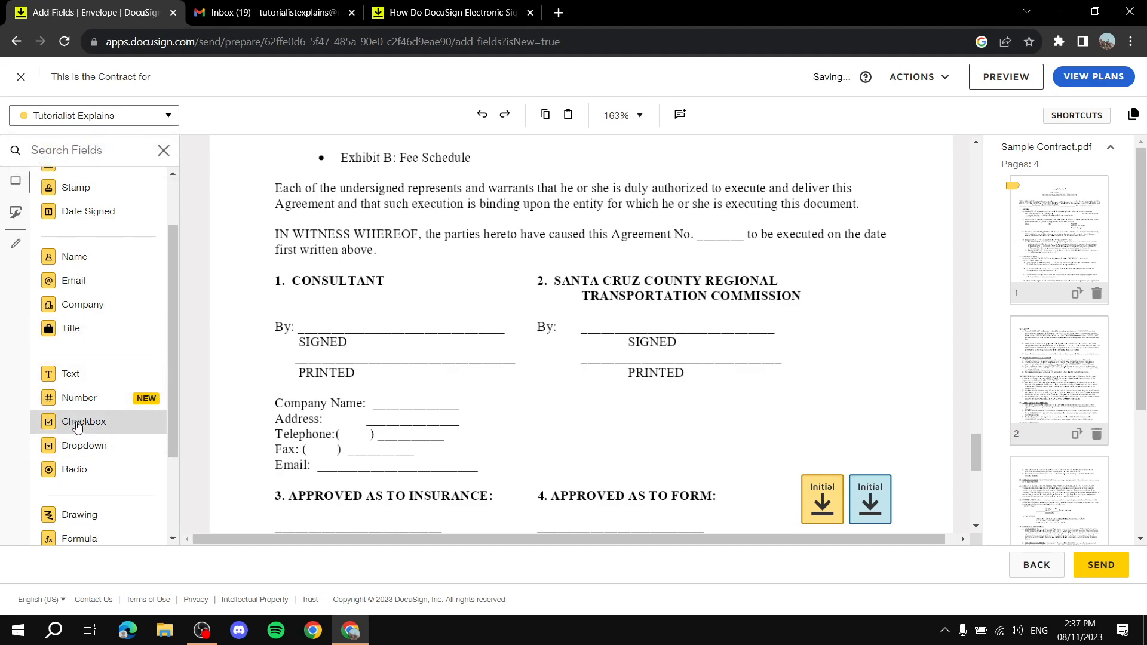
drag(72, 426, 500, 495)
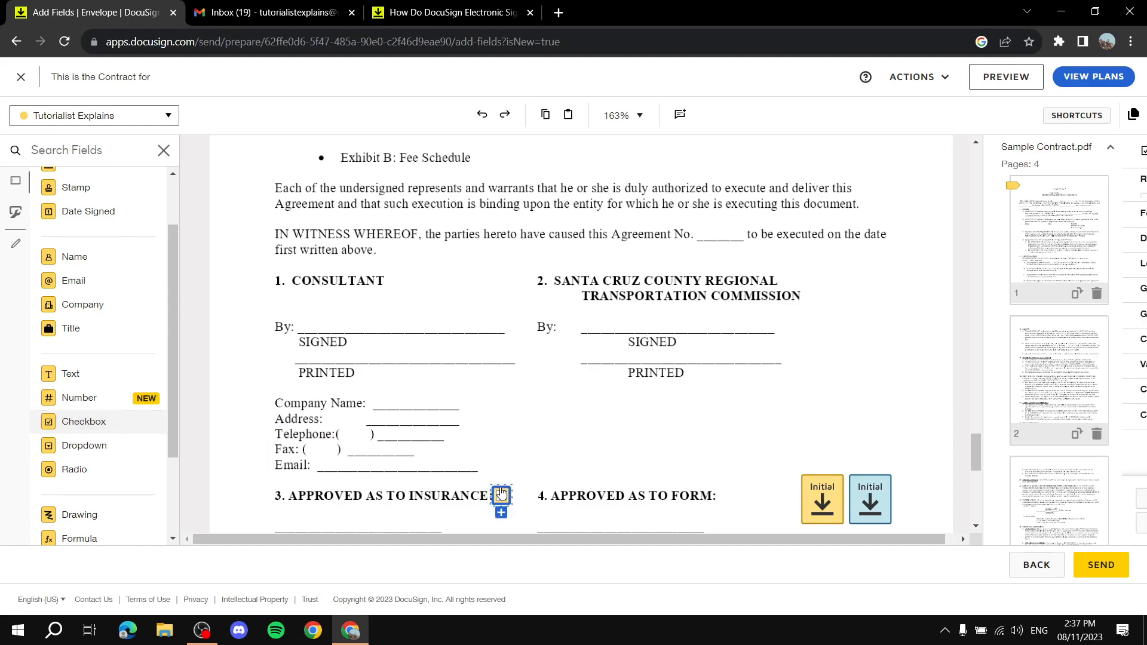
click(100, 116)
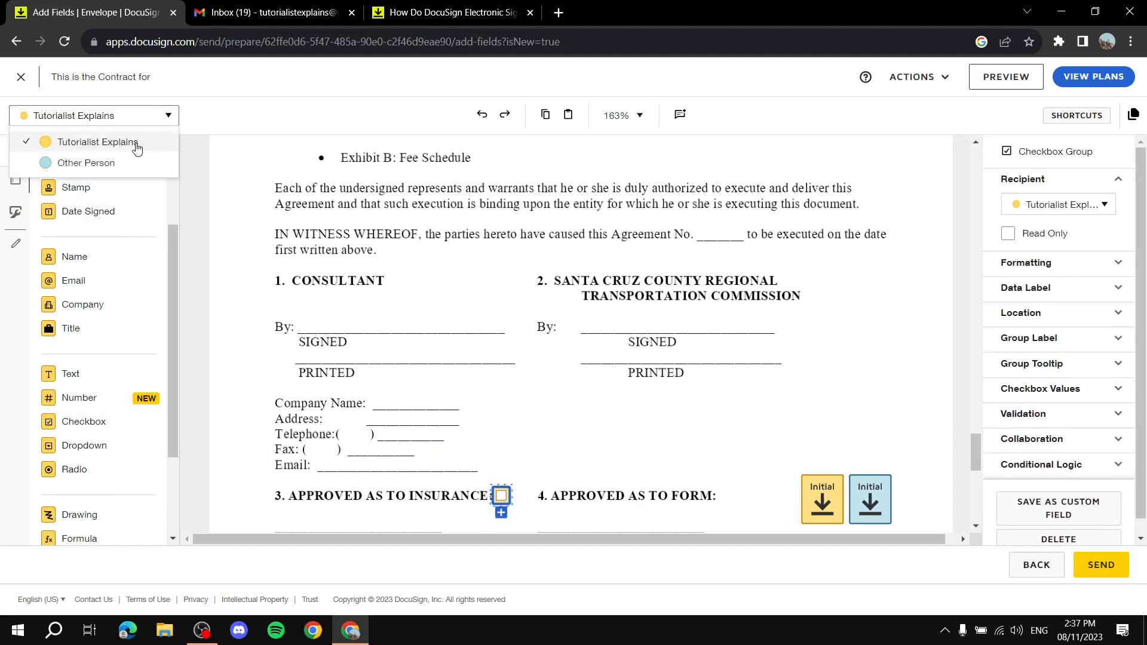
click(97, 162)
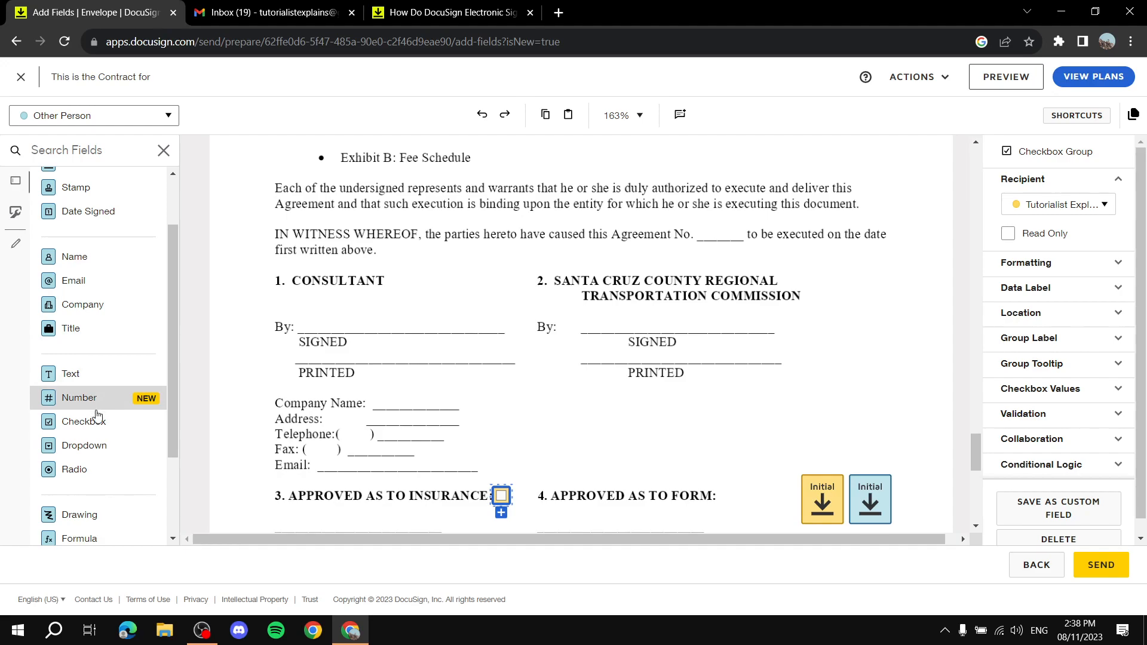
drag(83, 431, 519, 495)
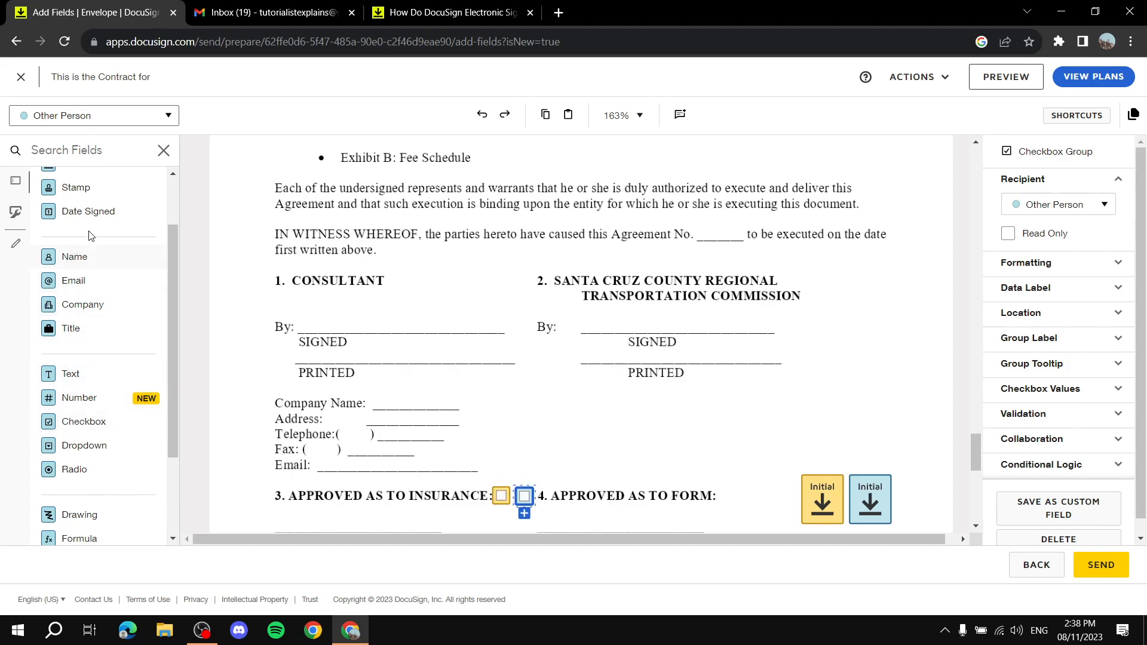
scroll(139, 398, down, 2)
scroll(103, 302, up, 3)
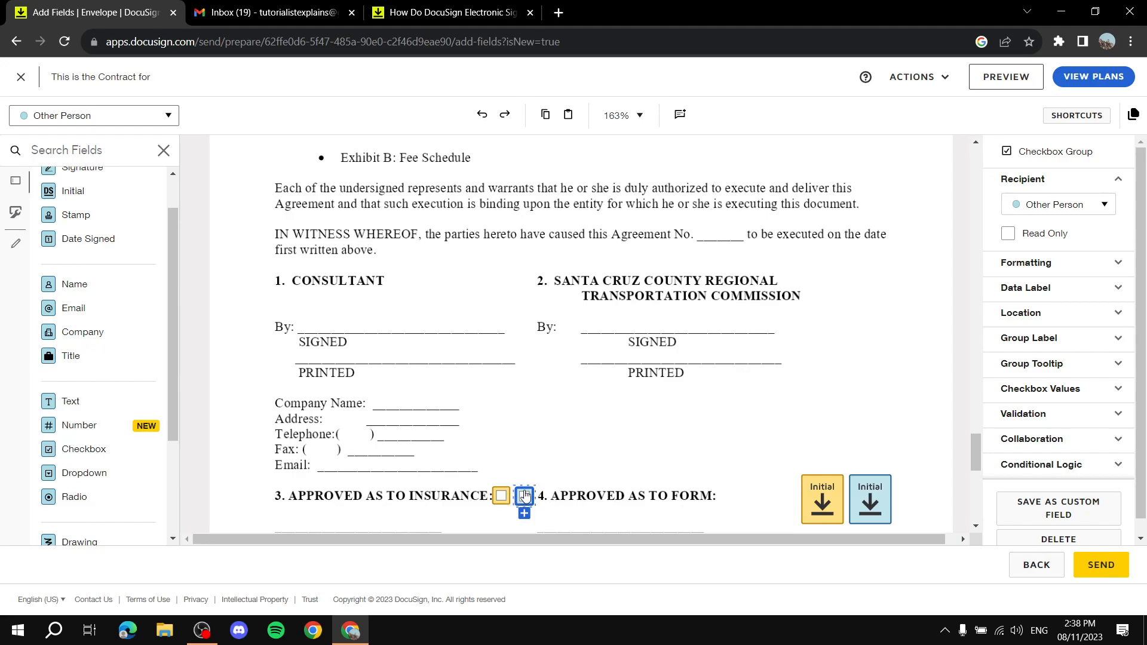
scroll(77, 317, up, 1)
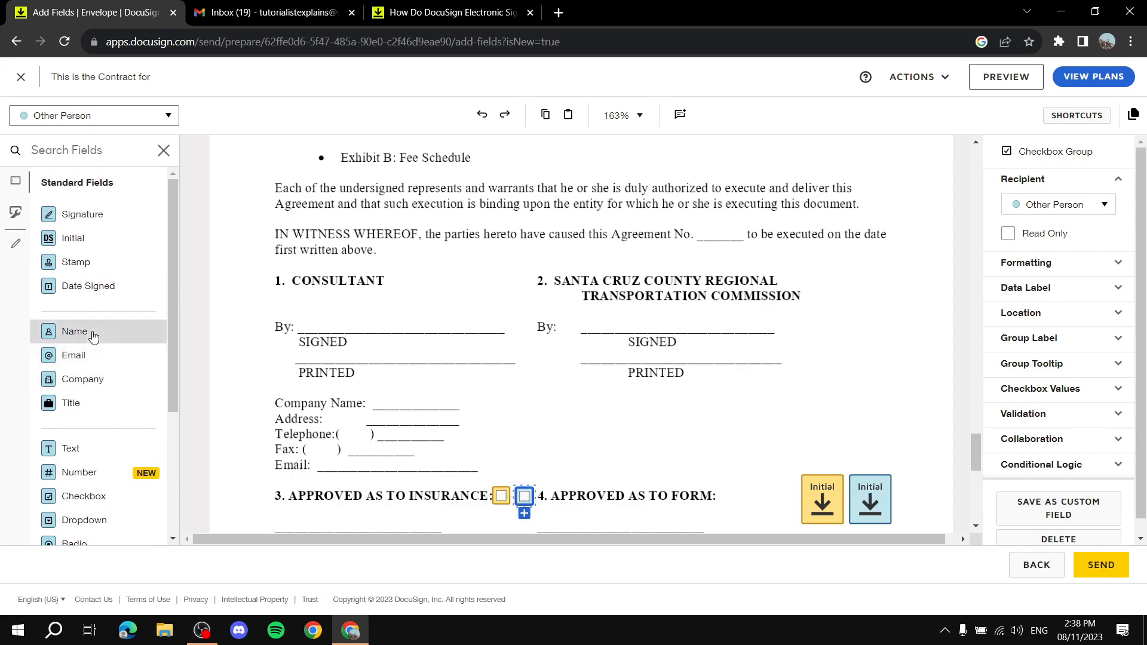
Add Signature fields beside SIGNED for Tutorialist Explains (consultant) and Other Person (commission).
click(110, 116)
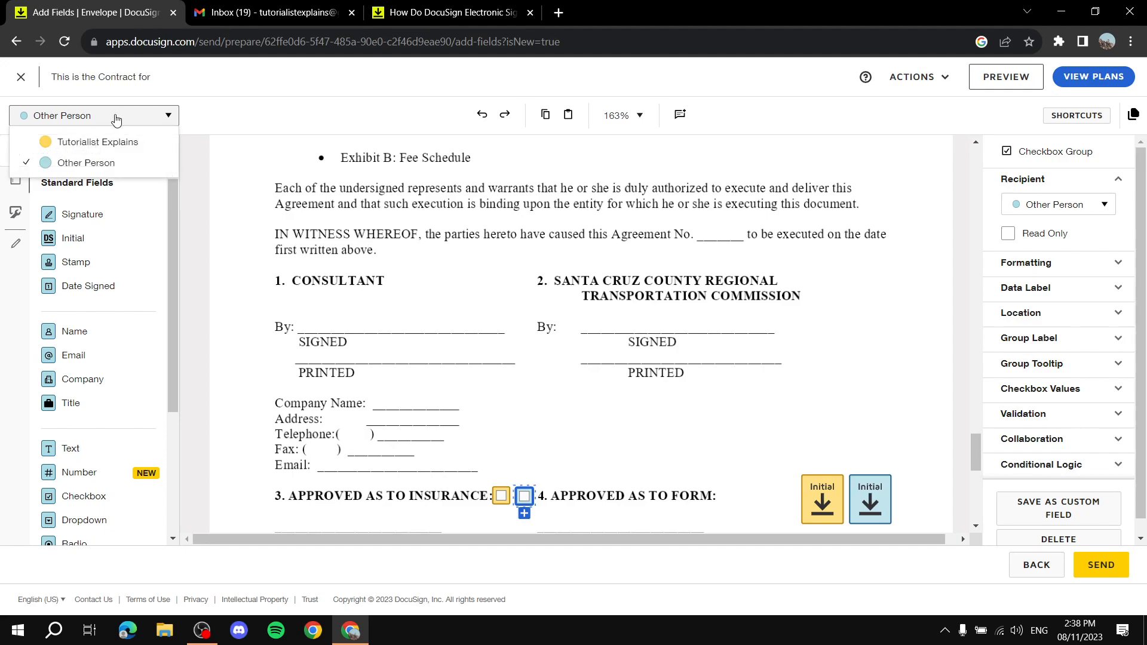
click(70, 146)
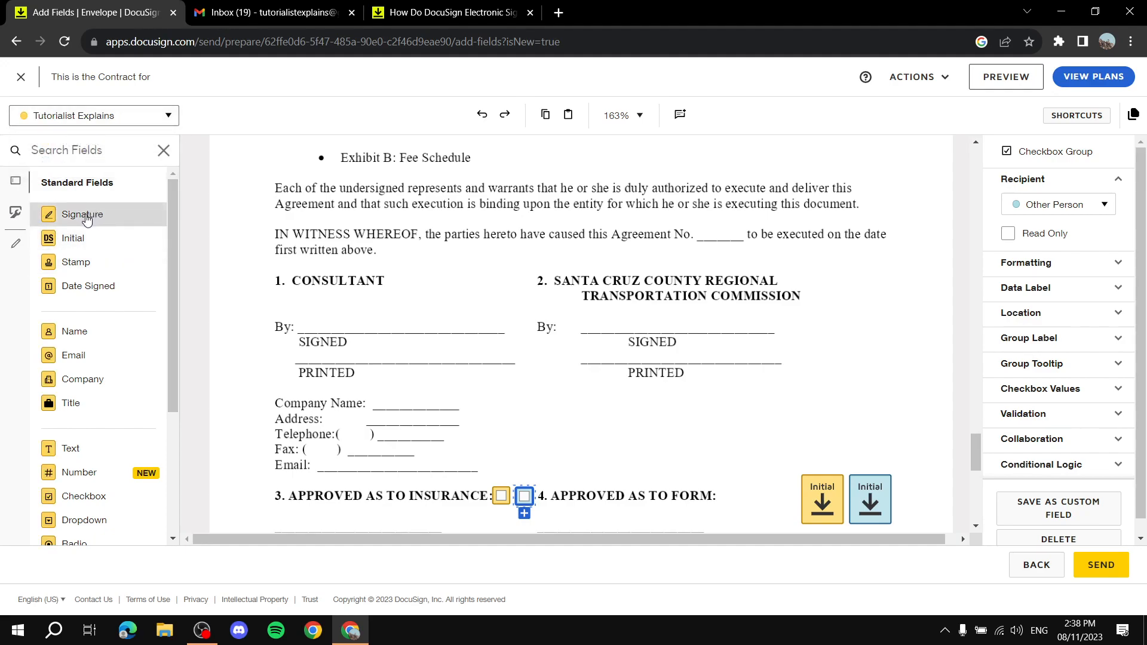
mouse_move(72, 220)
mouse_down()
mouse_move(195, 187)
mouse_move(406, 284)
mouse_move(365, 308)
mouse_move(385, 321)
mouse_move(376, 333)
mouse_move(423, 330)
mouse_move(386, 350)
mouse_up()
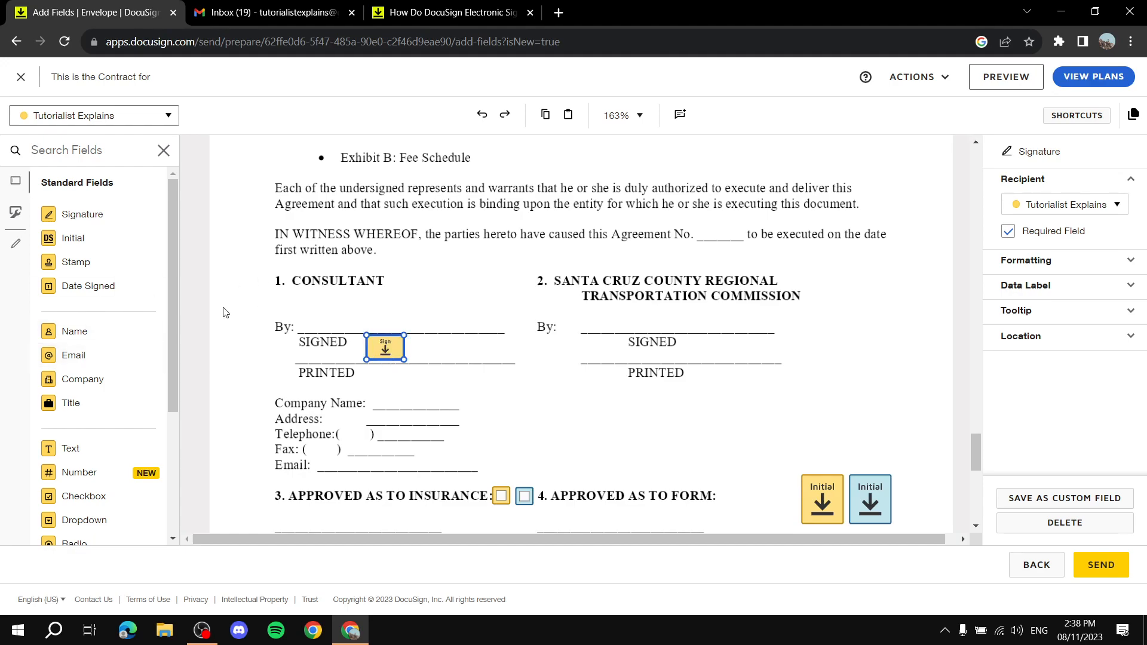
click(138, 117)
click(96, 160)
mouse_move(118, 214)
mouse_down()
mouse_move(510, 251)
mouse_move(702, 344)
mouse_up()
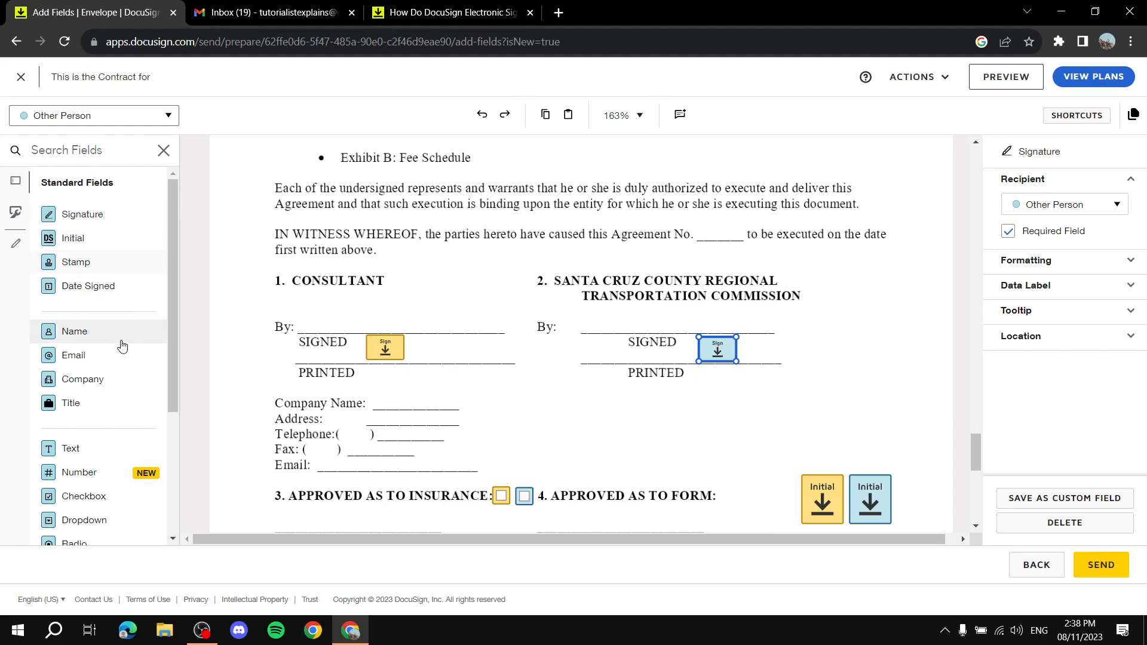
Add Full Name fields on the commission's and consultant's By: lines for their signers.
drag(75, 338, 588, 321)
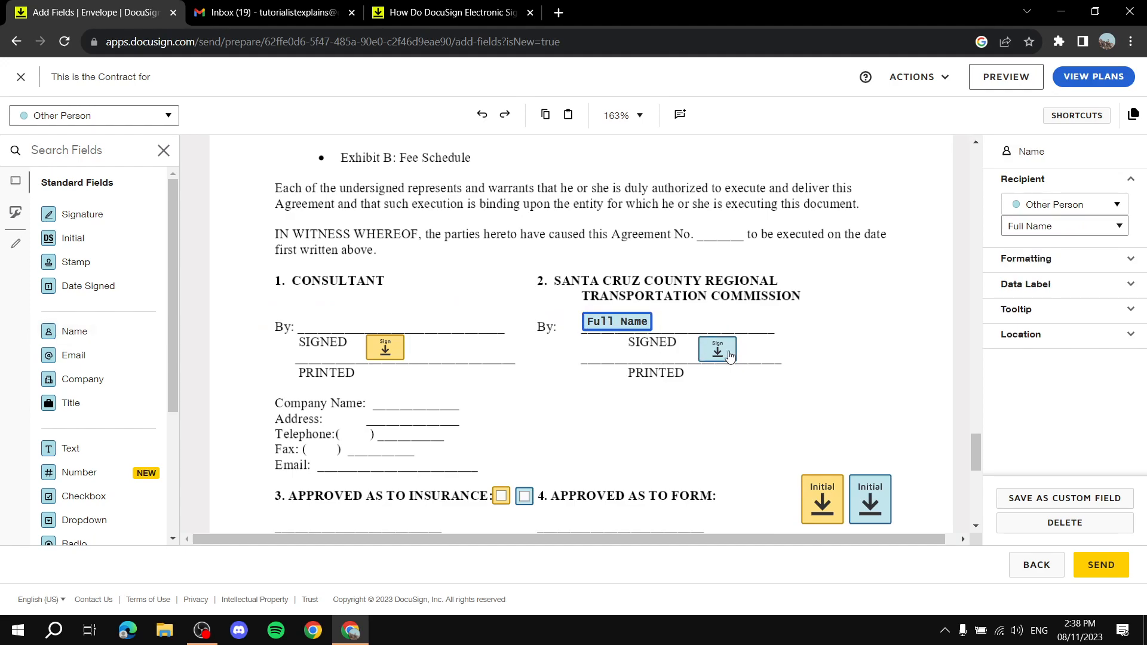
click(45, 117)
click(147, 147)
drag(76, 330, 305, 324)
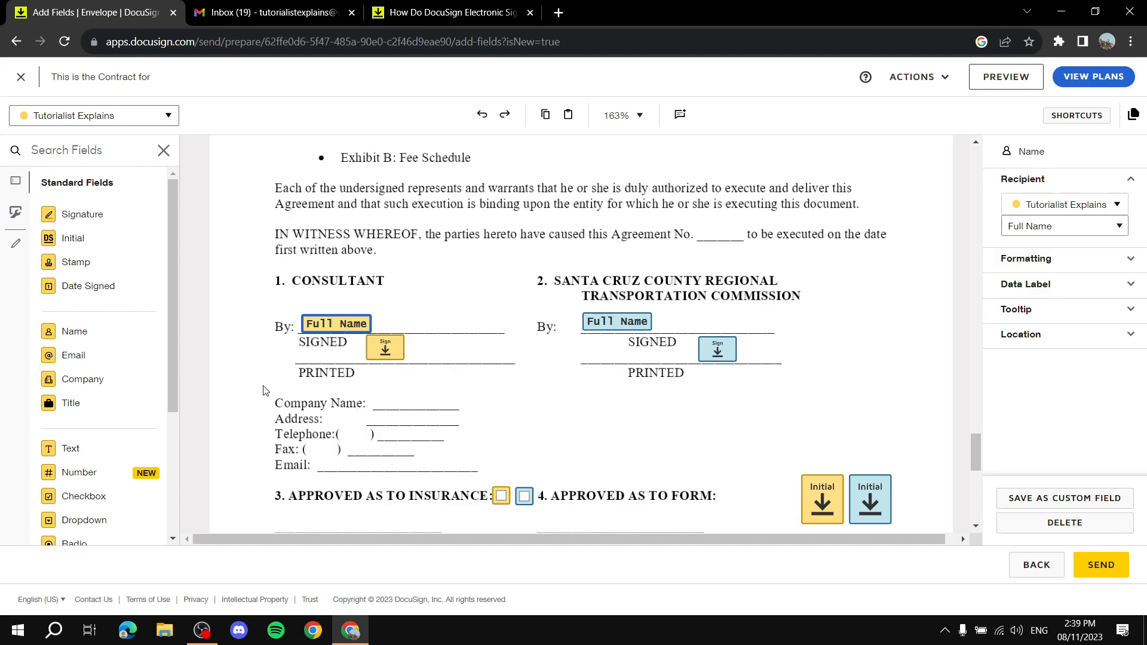
Place Email fields beside 'Company Name:' for both recipients, Other Person's to the right.
drag(91, 360, 380, 396)
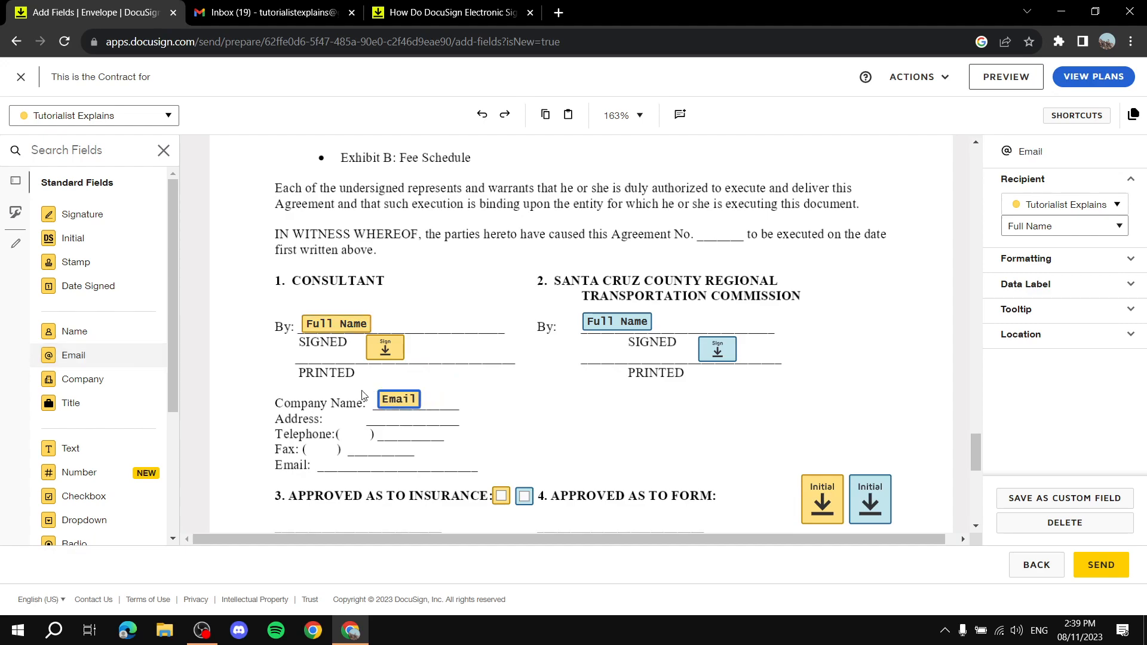
click(153, 116)
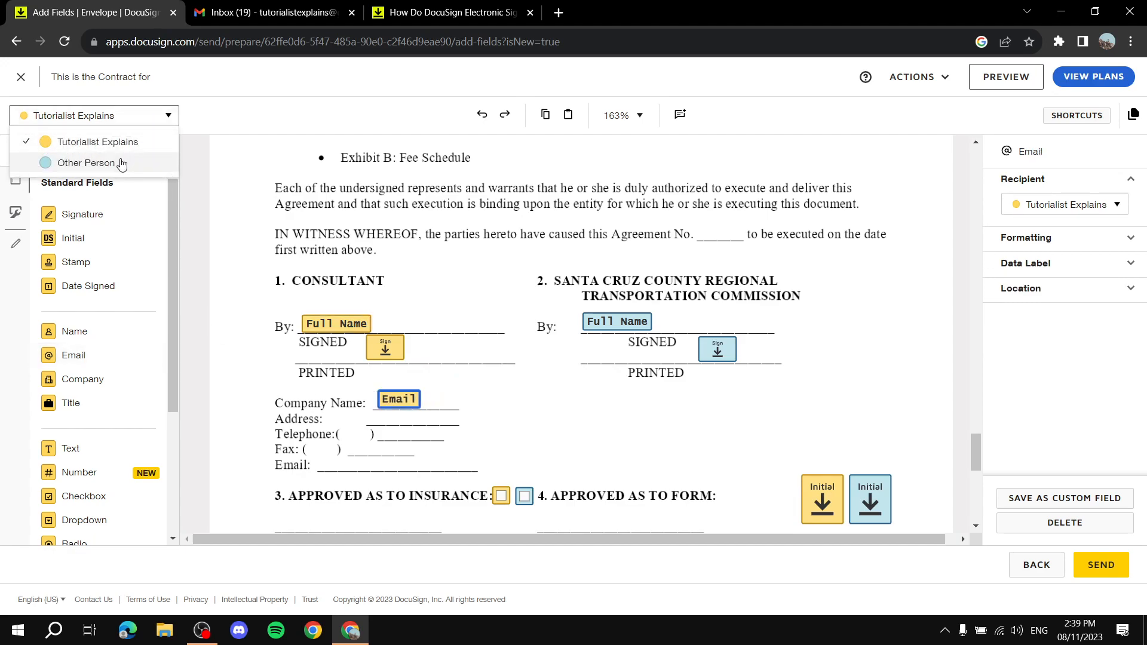
click(117, 163)
drag(85, 360, 494, 393)
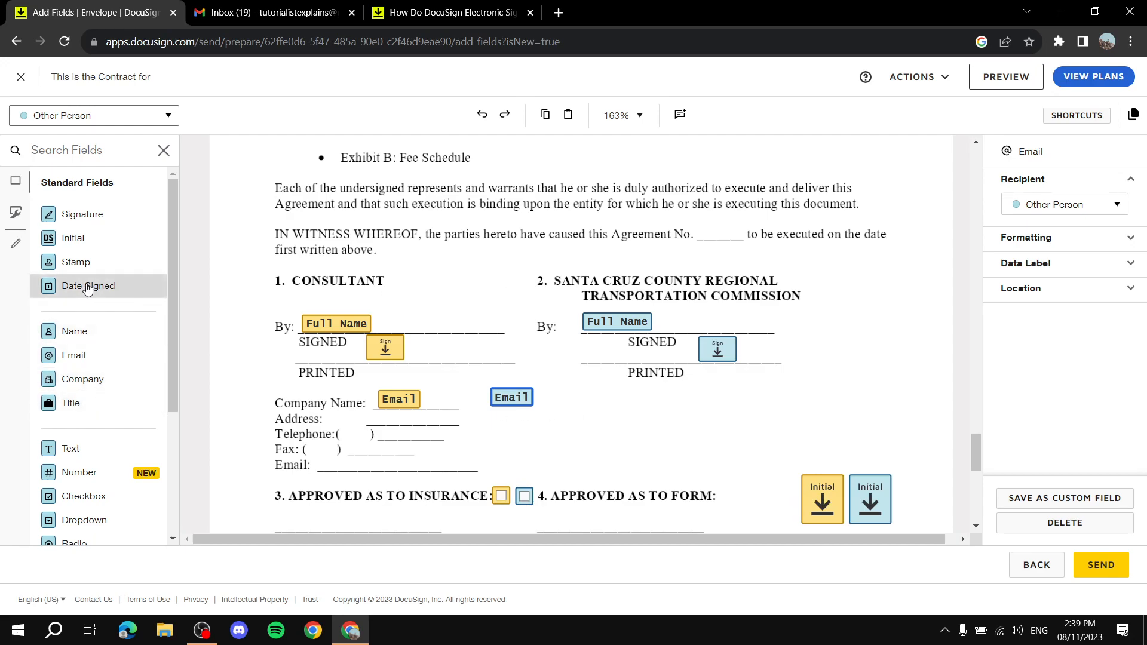
Add Date Signed fields by the commission's and consultant's PRINTED lines.
drag(70, 290, 707, 380)
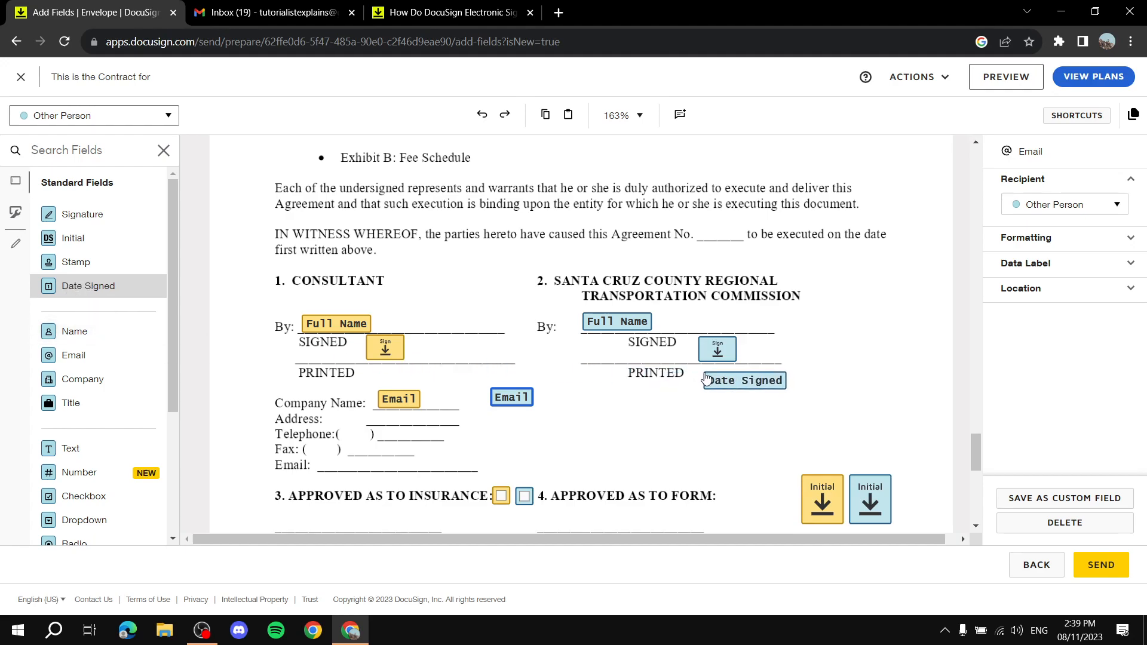
click(101, 116)
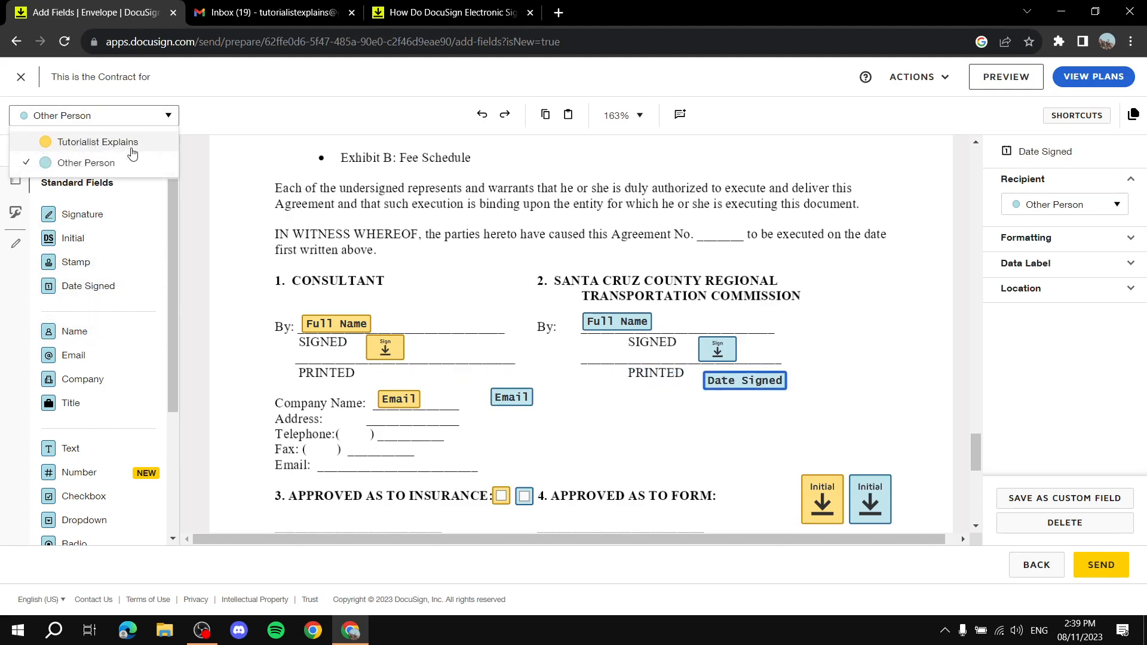
click(131, 147)
drag(96, 292, 403, 374)
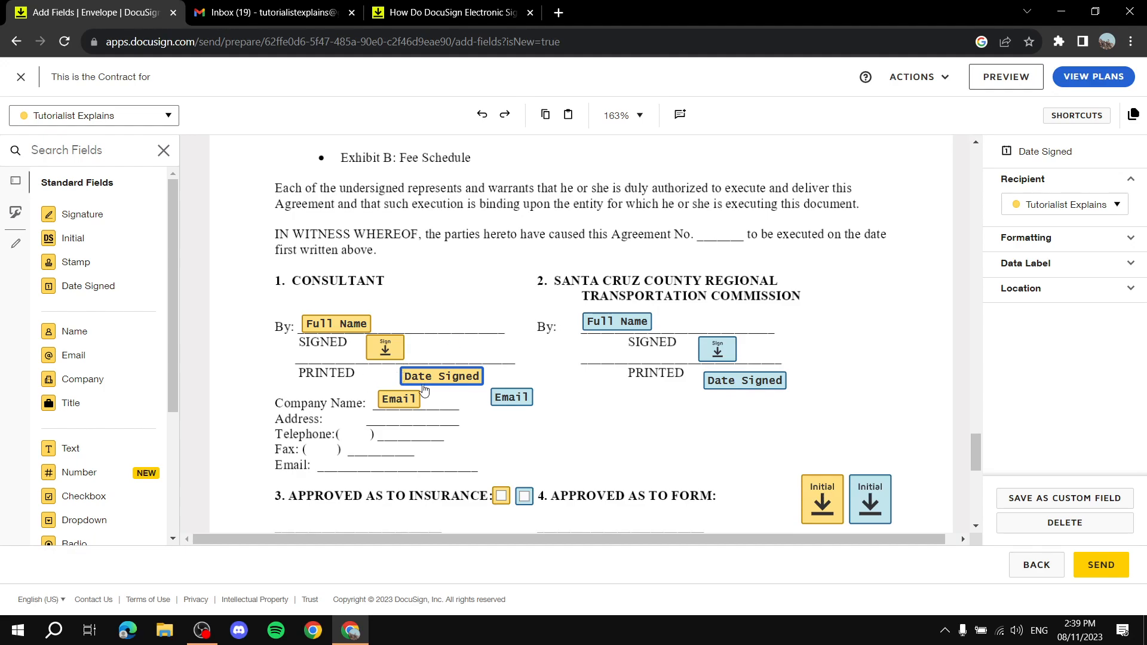
Draw two crossing red lines with the Pre-fill Line tool over section 23 NOTIFICATION.
scroll(430, 380, up, 10)
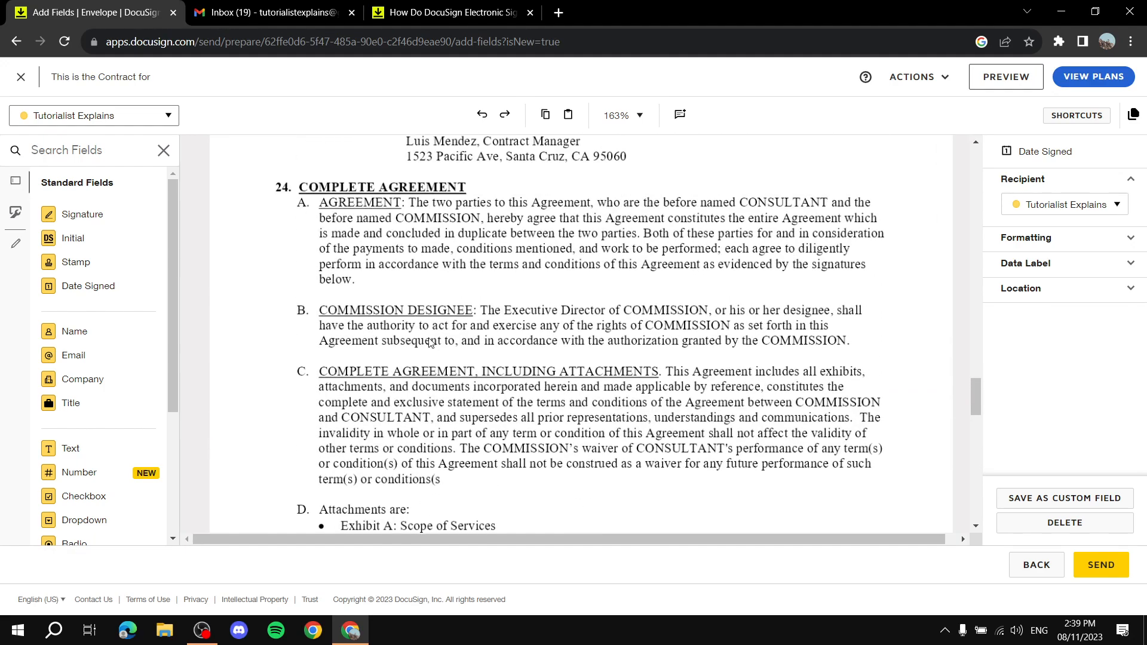
scroll(107, 466, down, 3)
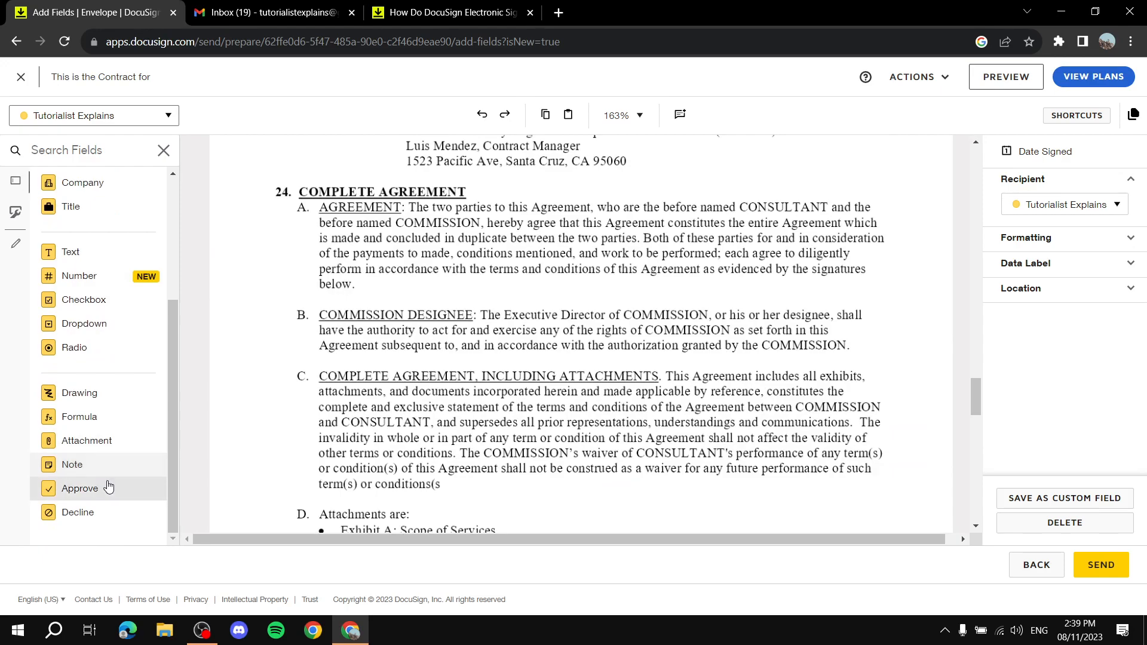
scroll(105, 478, up, 3)
scroll(350, 308, up, 6)
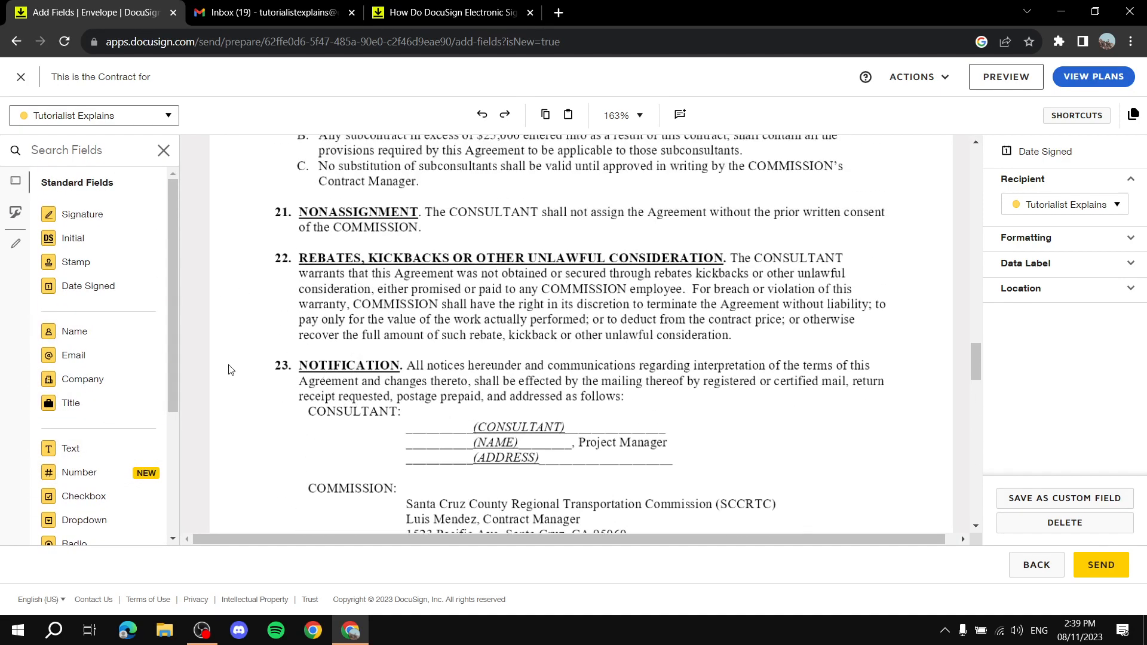
click(16, 243)
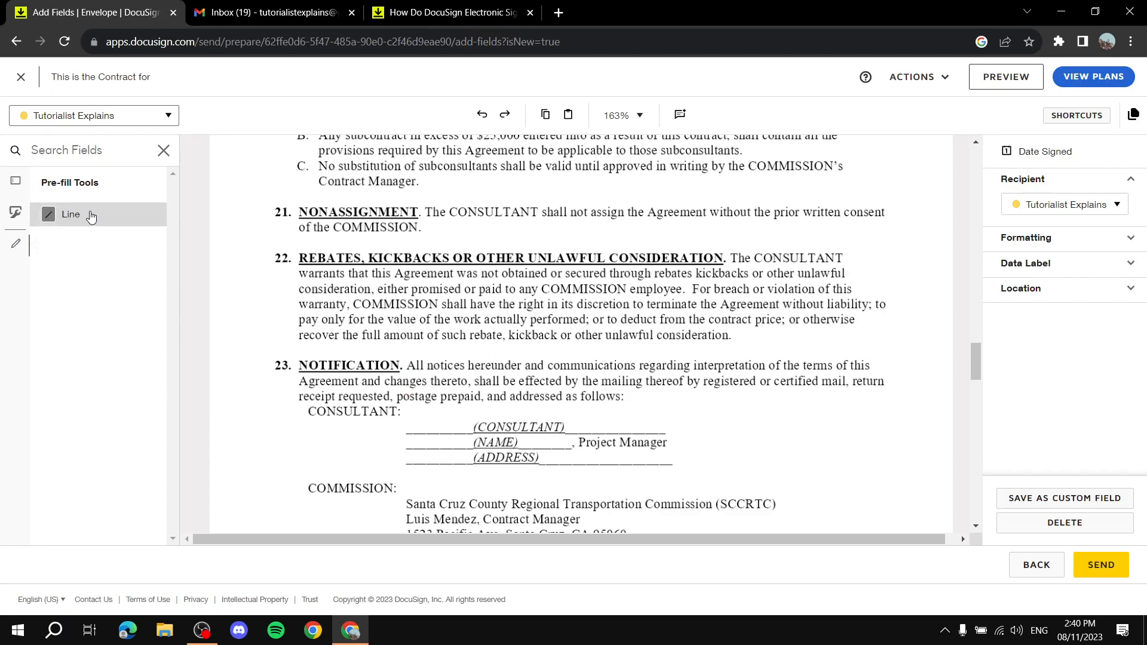
drag(72, 219, 331, 441)
drag(259, 365, 896, 367)
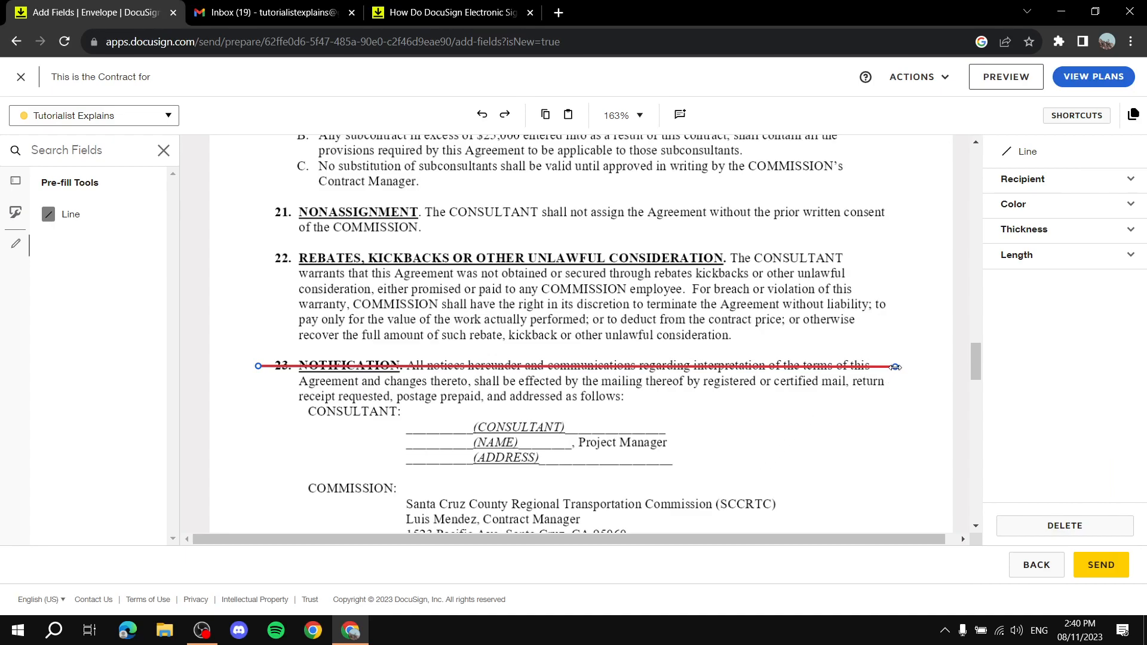
drag(896, 367, 884, 467)
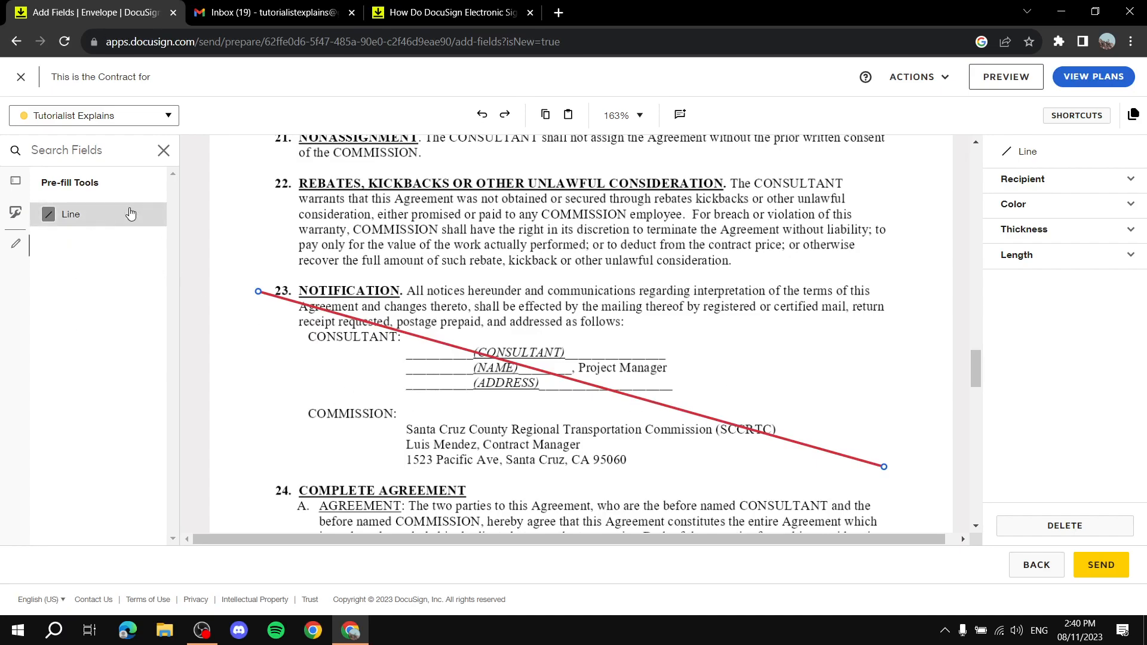
drag(896, 271, 296, 463)
Recolour both lines of the X over section 23 to black.
click(1115, 214)
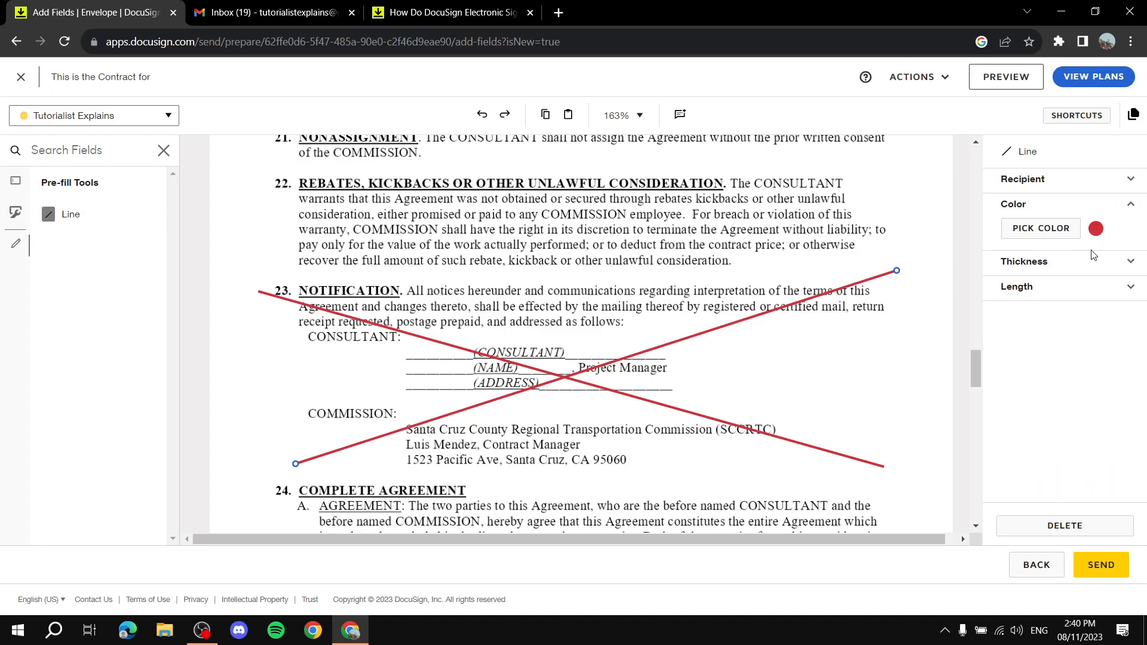
click(1042, 228)
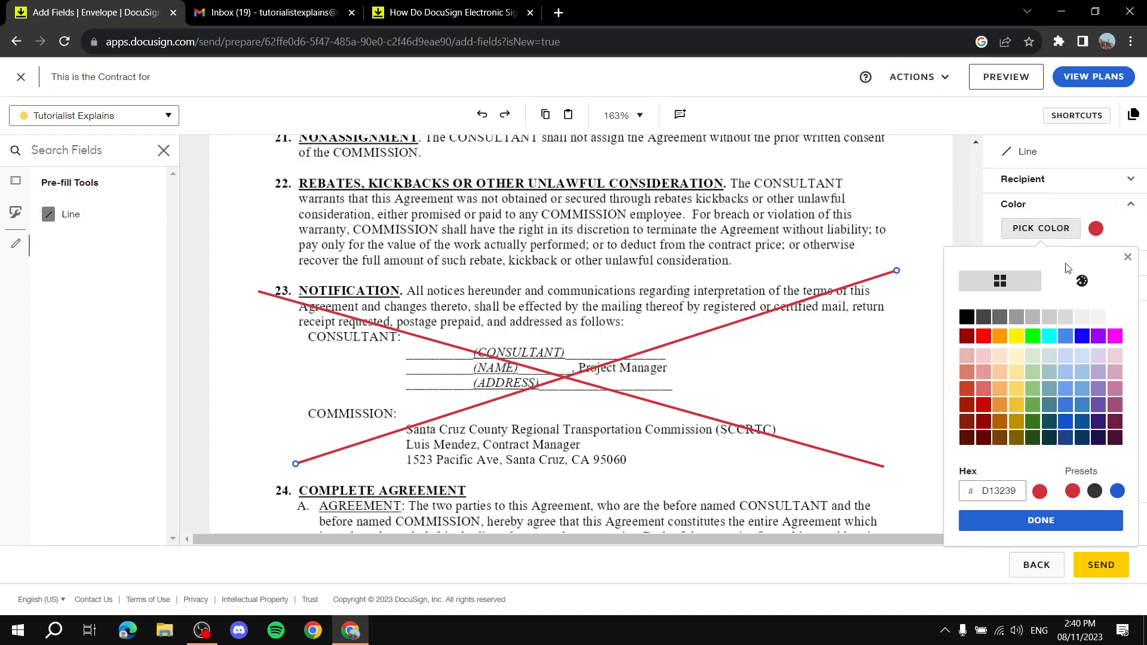
click(969, 317)
click(1041, 521)
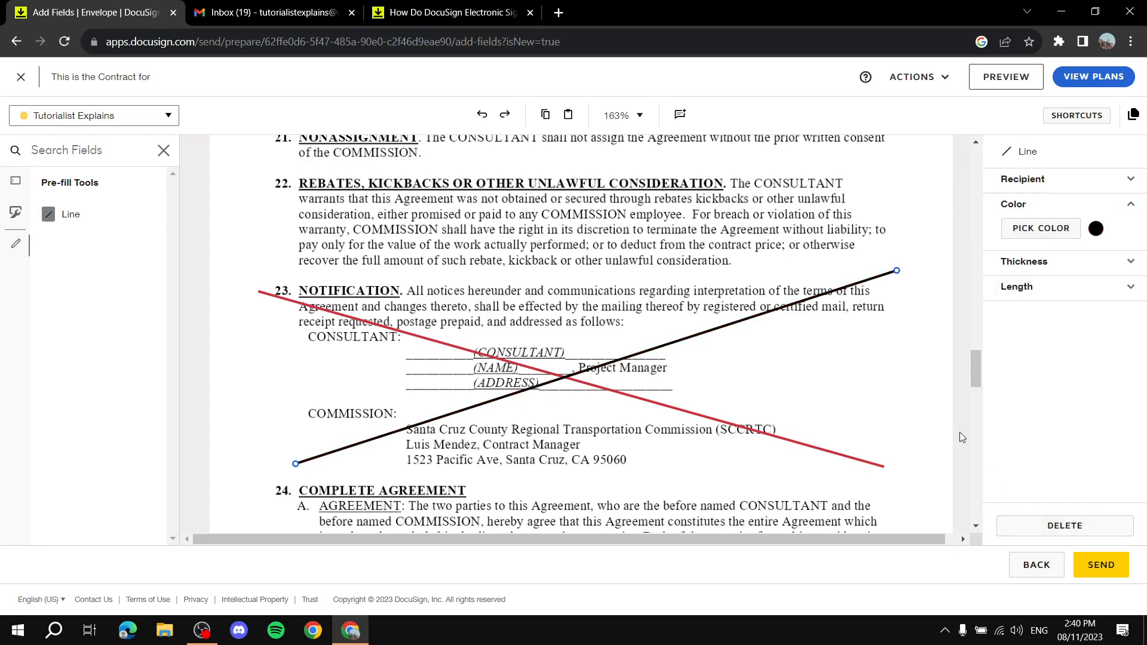
click(747, 430)
click(1042, 228)
click(968, 317)
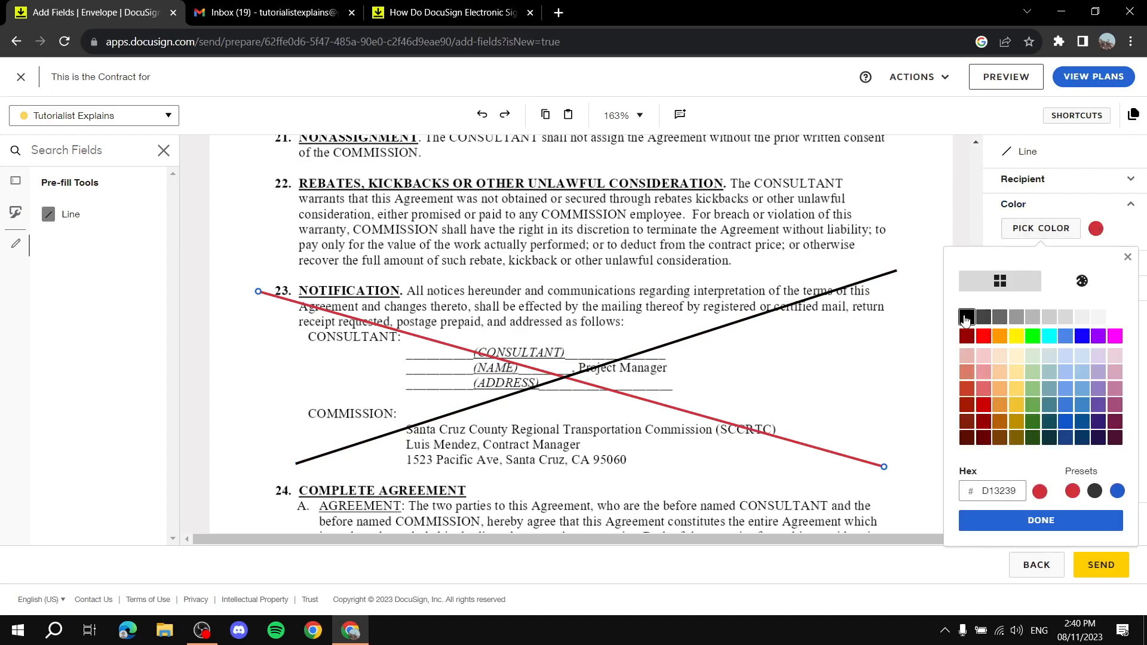
click(1052, 521)
Set the lines' thickness to 6 and shorten the upper-right end slightly.
click(1061, 254)
double_click(1024, 285)
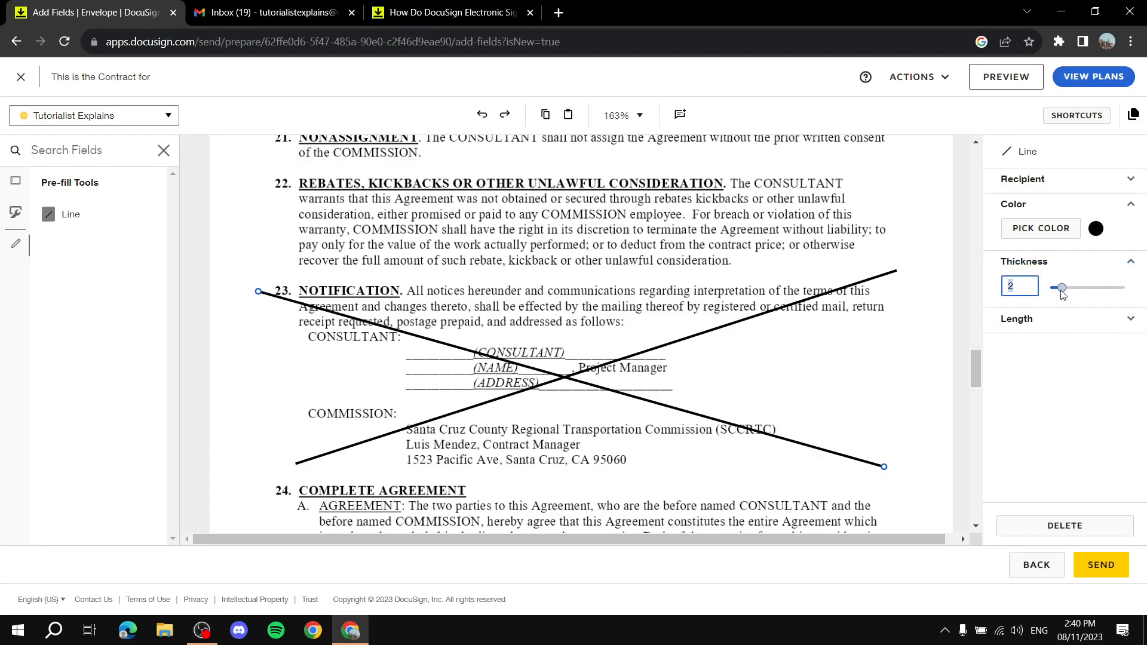
drag(1061, 289, 1091, 289)
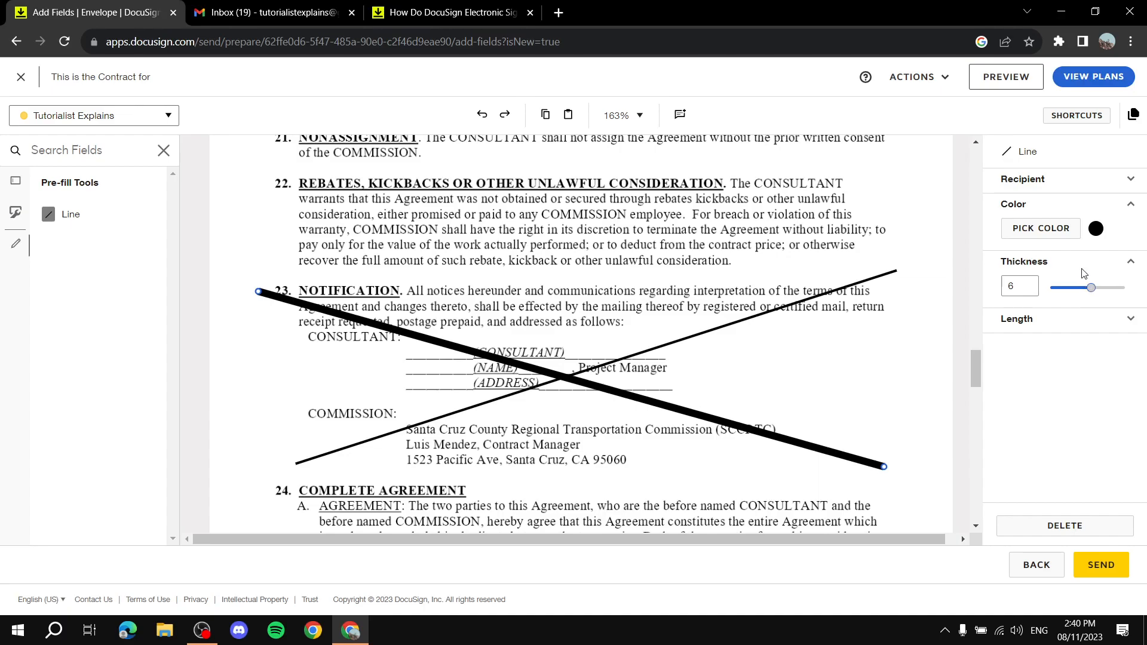
click(1122, 210)
click(875, 279)
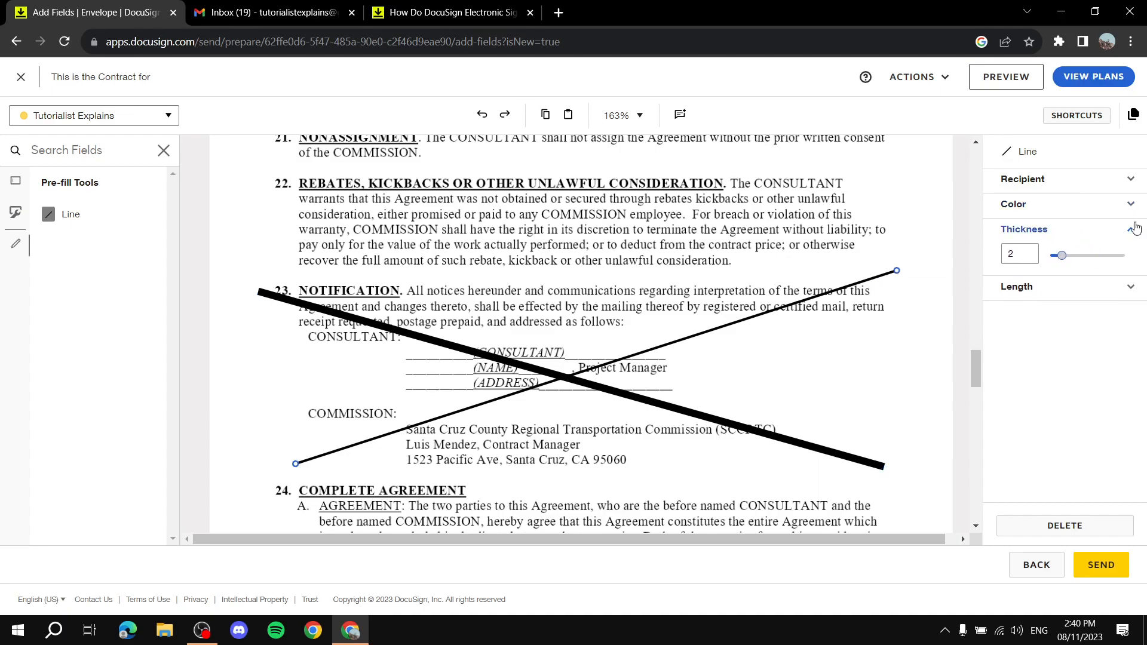
double_click(1022, 254)
text(6)
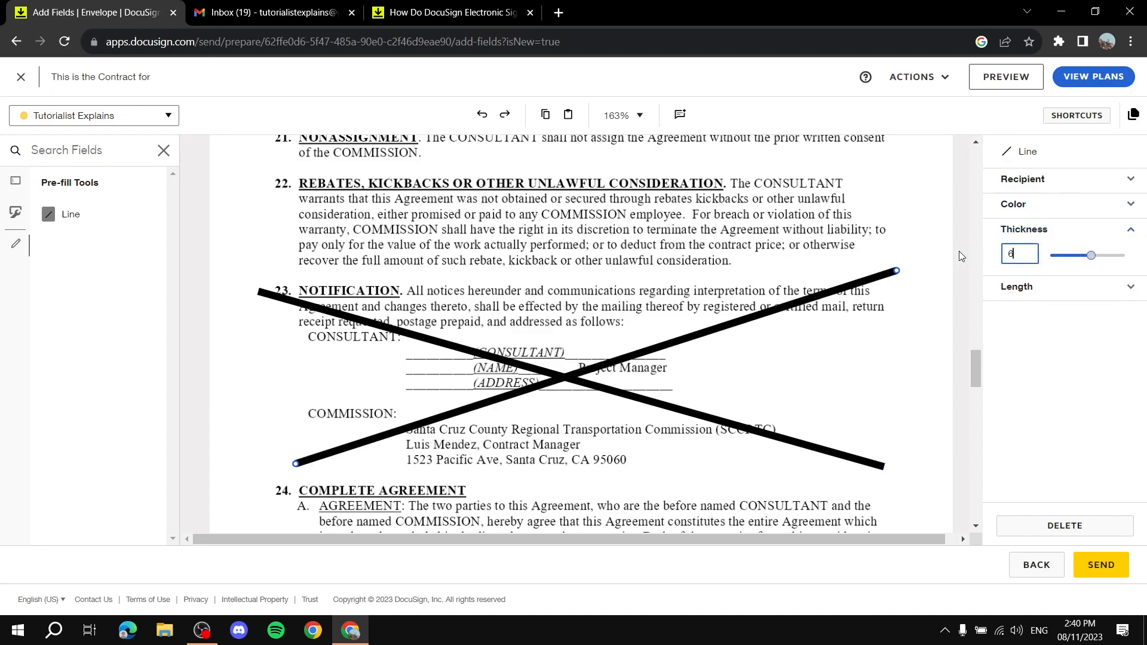
click(1126, 229)
click(1129, 257)
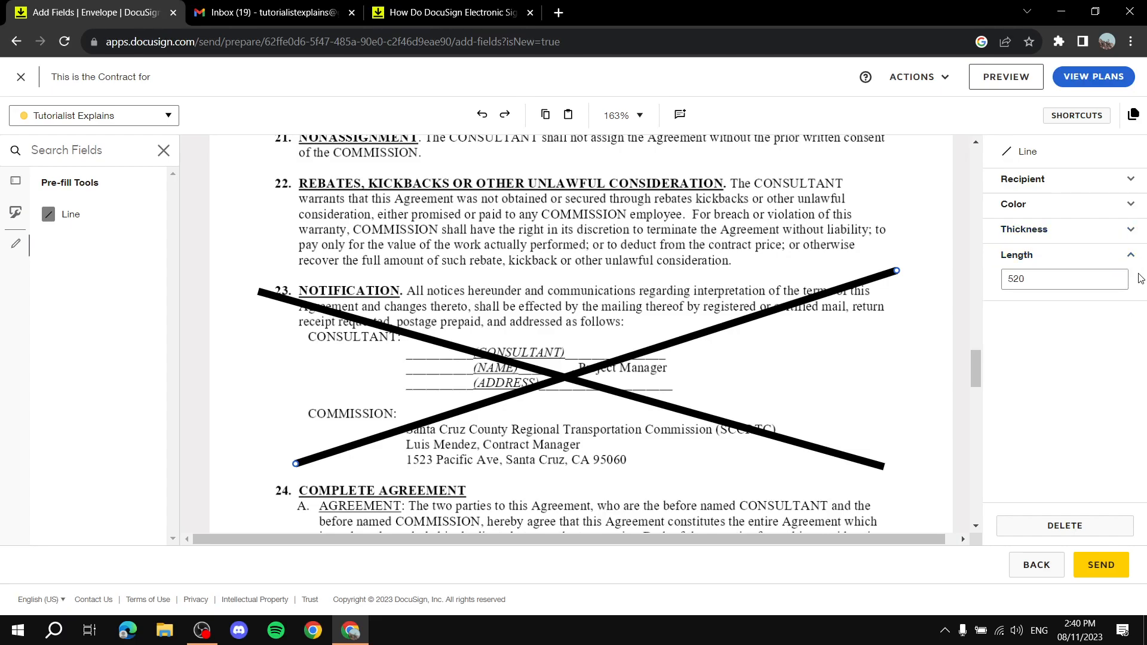
click(1130, 257)
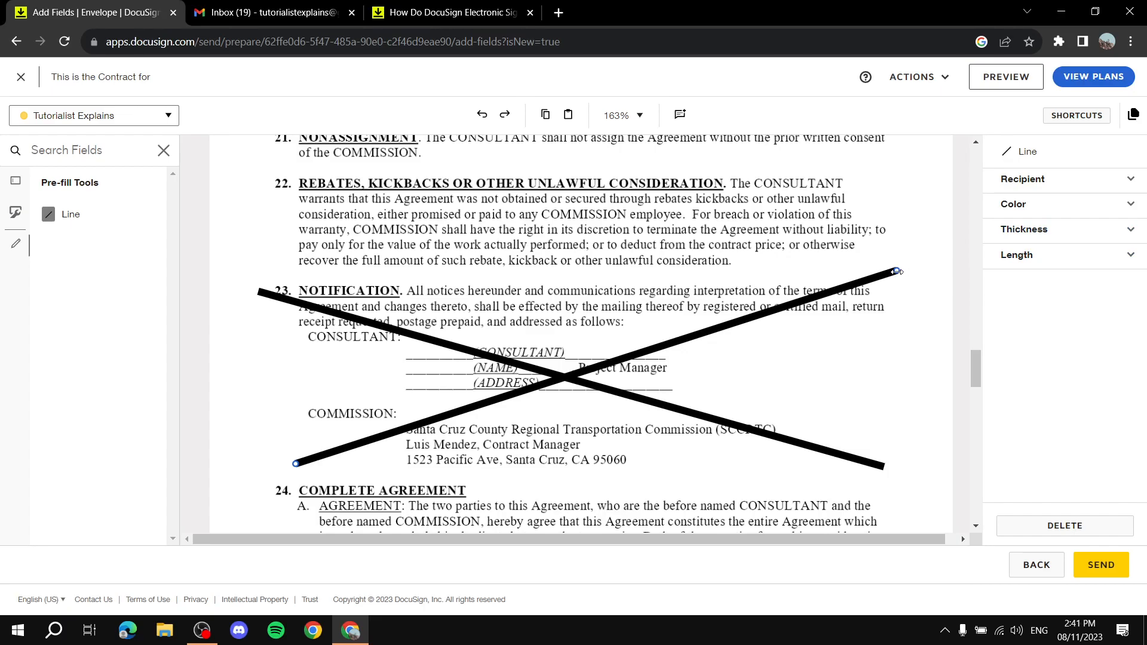
drag(899, 270, 865, 269)
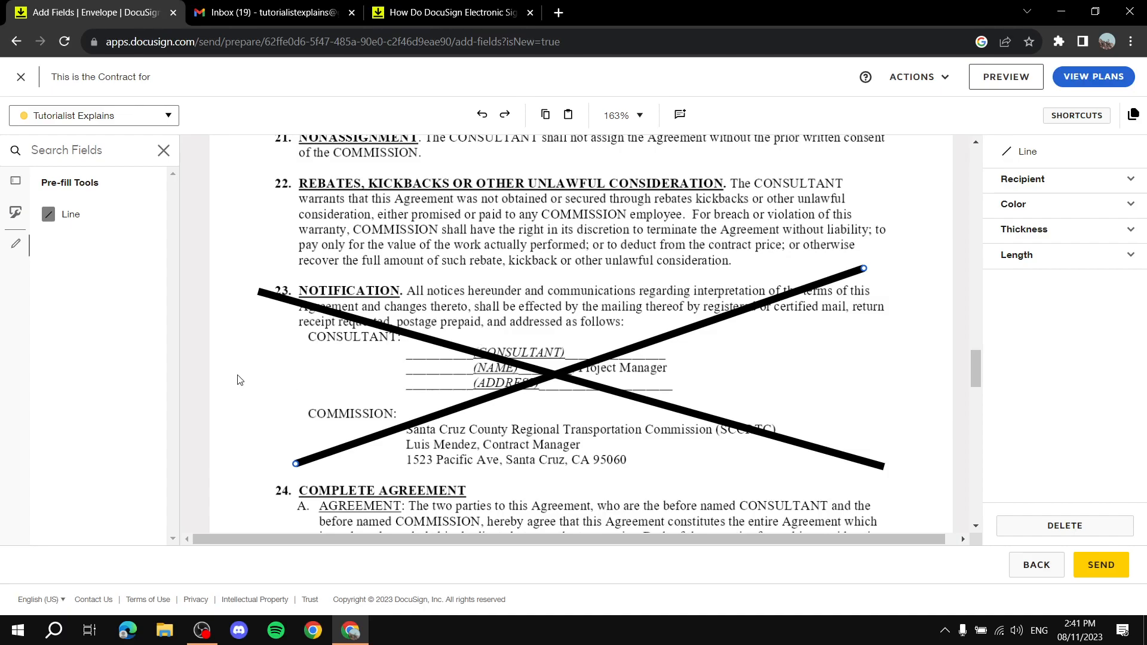
scroll(562, 324, down, 15)
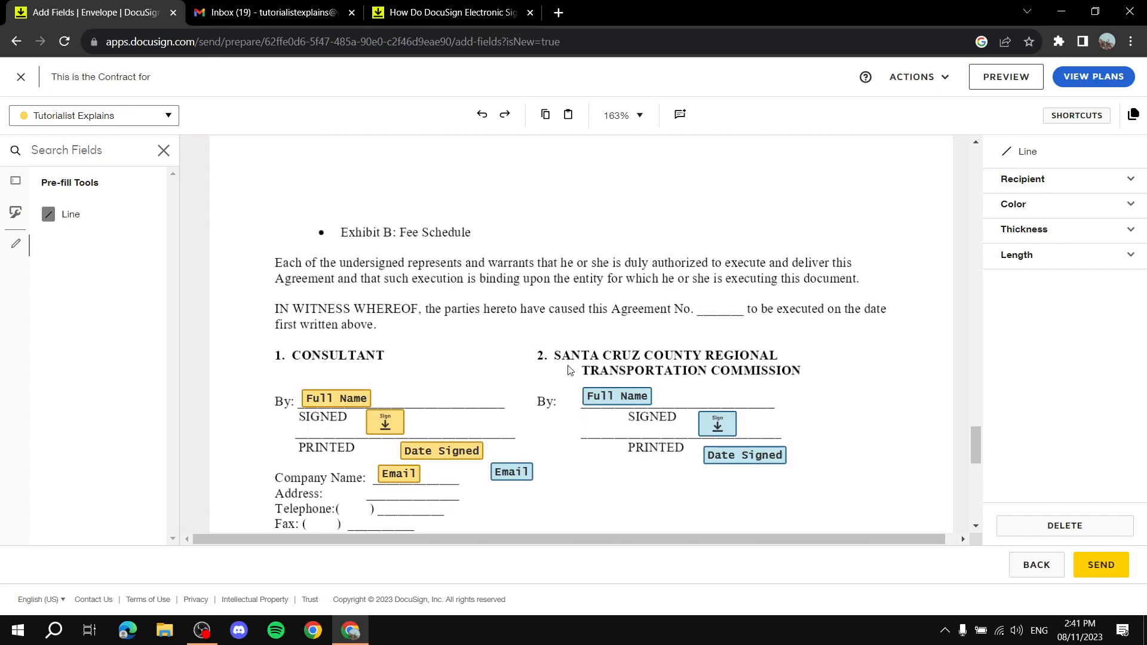
scroll(571, 372, down, 6)
scroll(570, 372, up, 4)
scroll(634, 321, down, 3)
scroll(634, 321, up, 15)
scroll(638, 323, up, 2)
scroll(645, 340, down, 15)
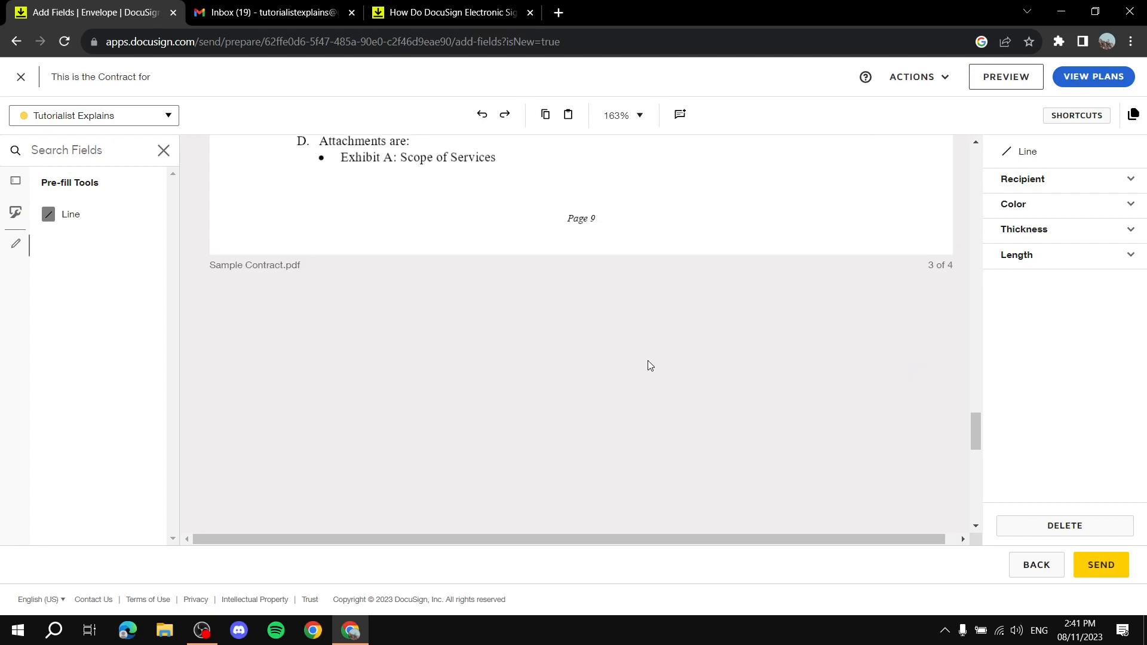
scroll(627, 361, down, 5)
scroll(630, 261, up, 3)
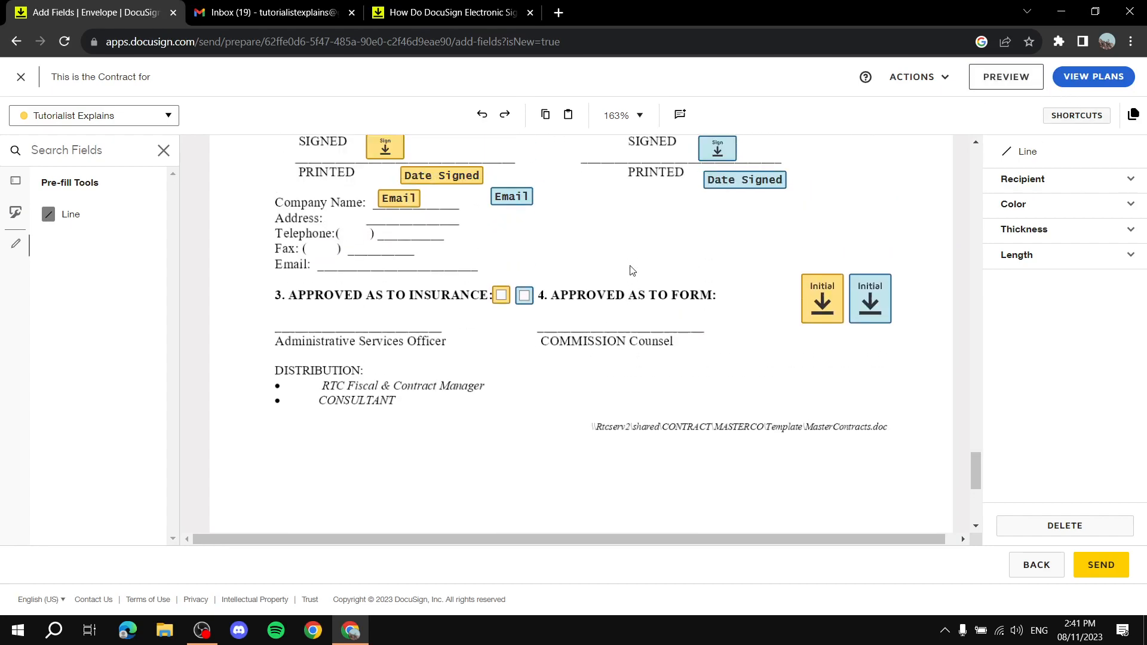
click(946, 78)
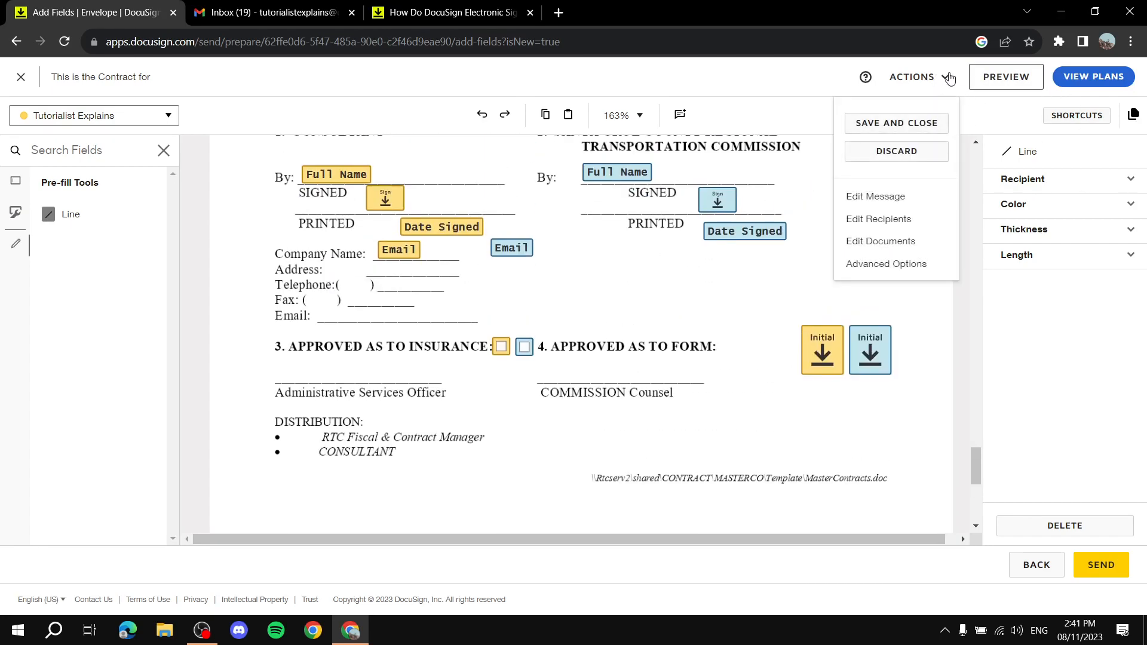
click(873, 198)
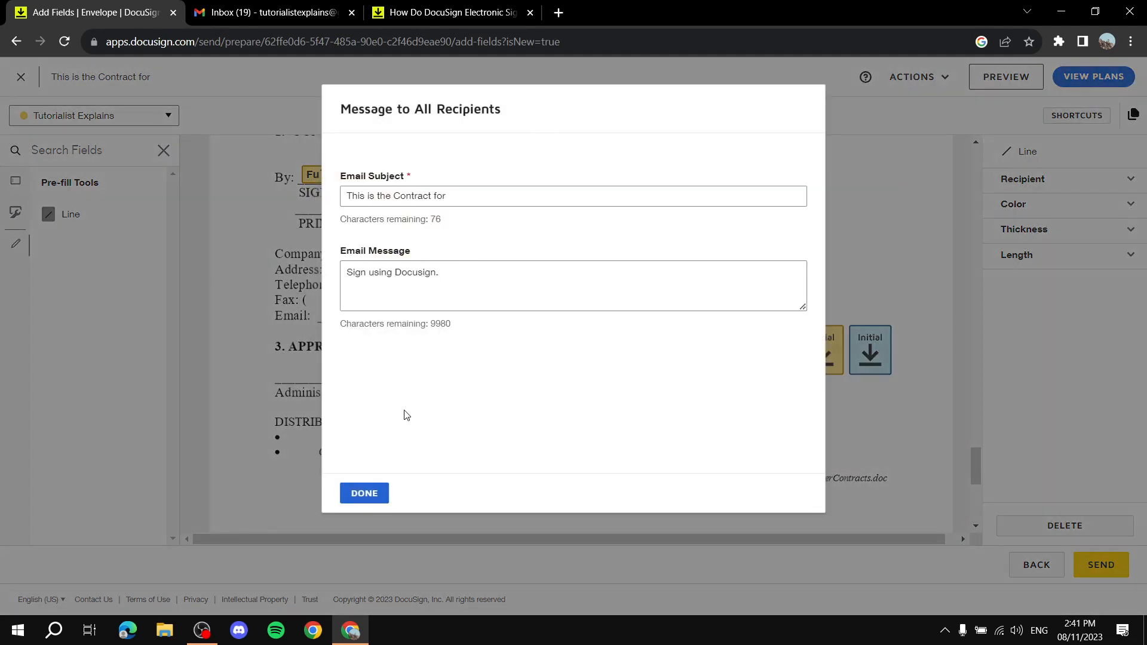
click(358, 500)
click(923, 73)
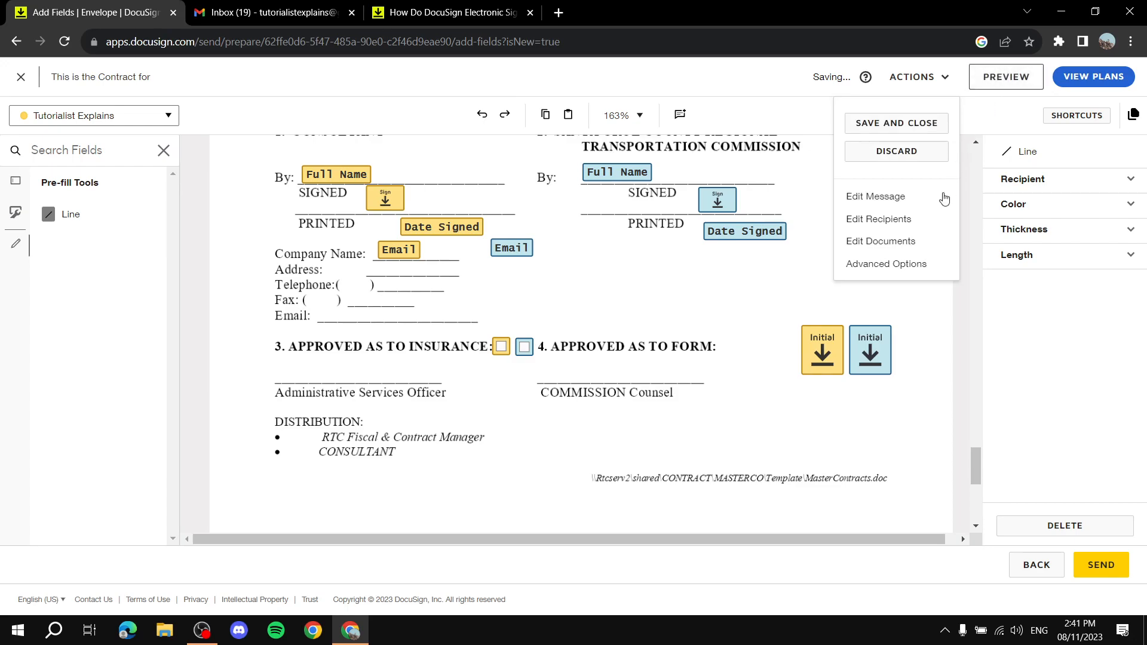
click(906, 225)
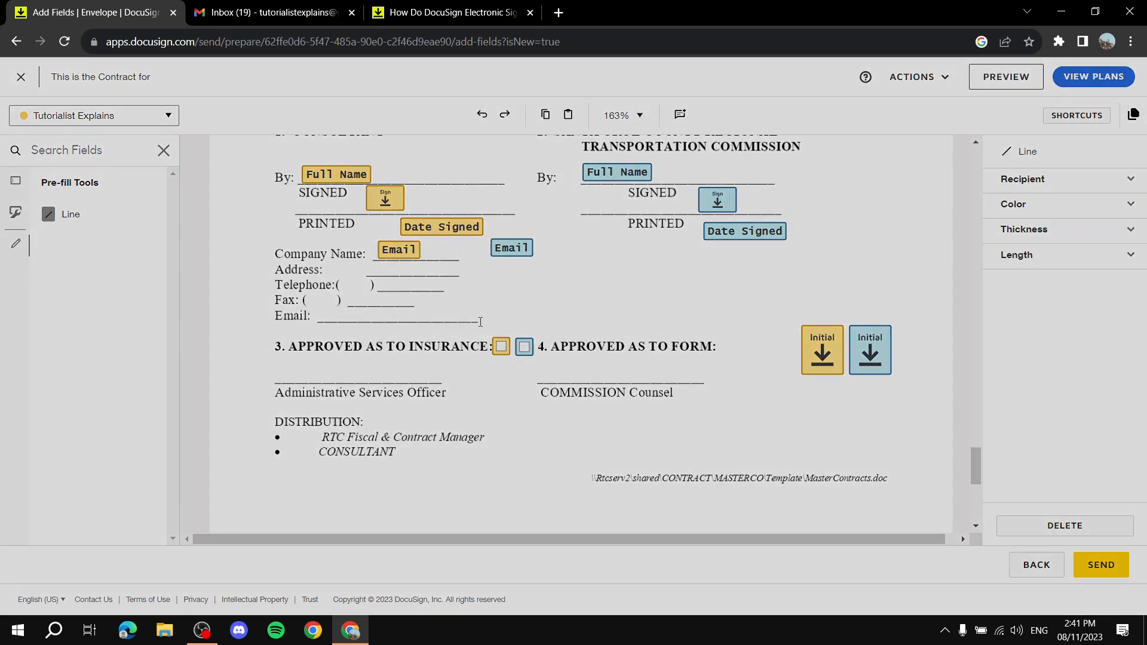
scroll(388, 318, down, 2)
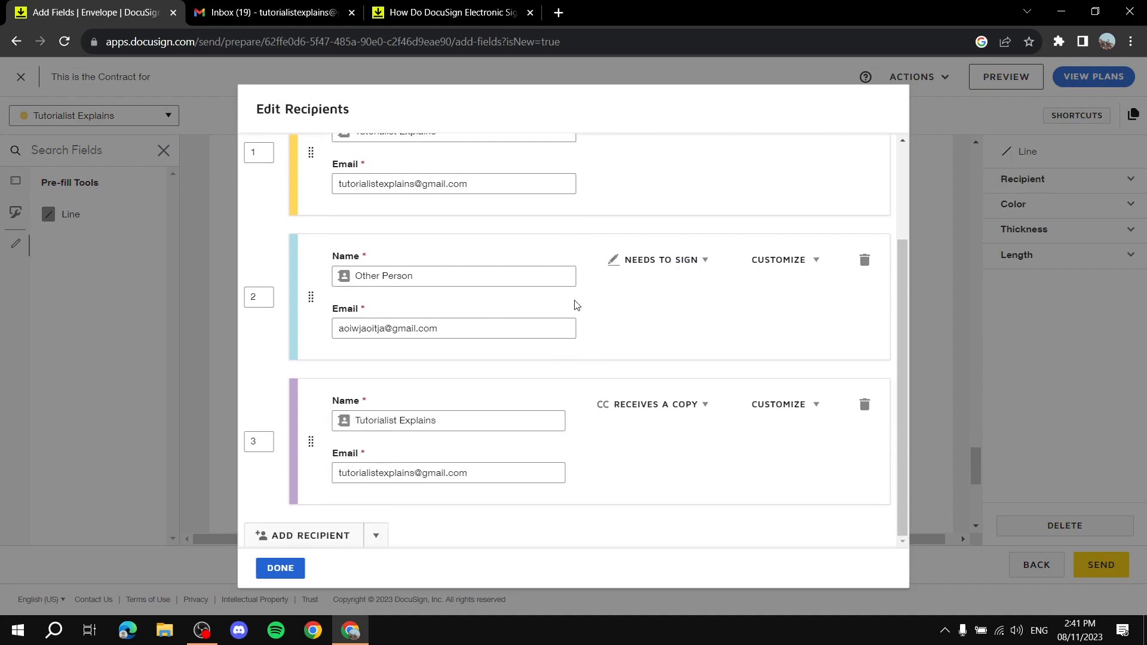
scroll(591, 344, up, 3)
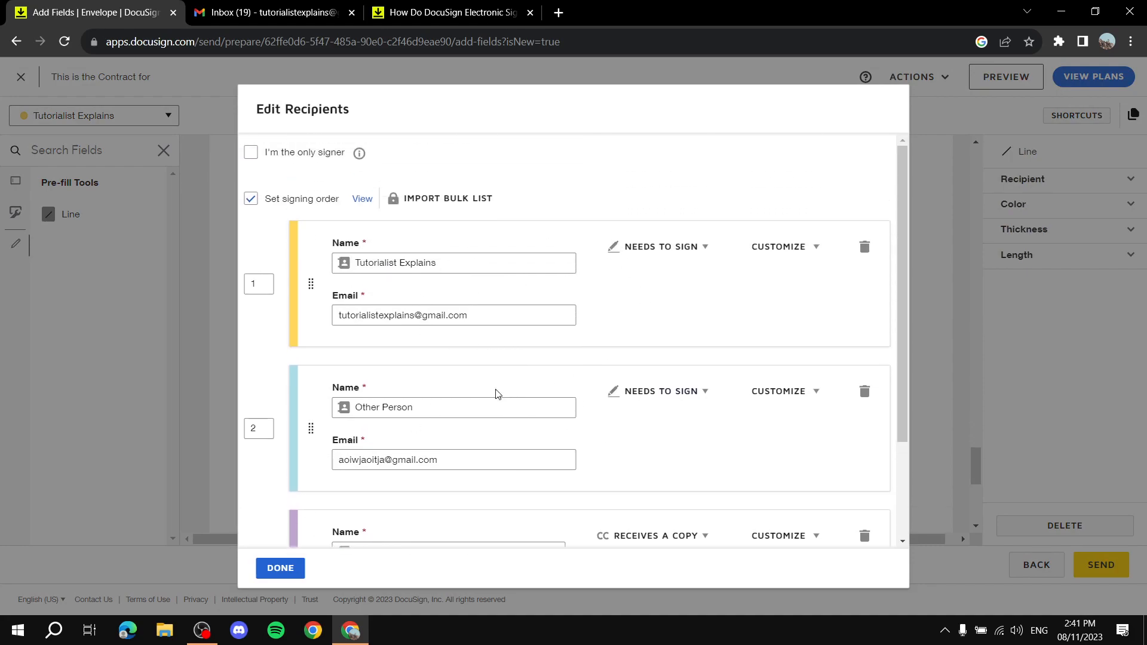
scroll(591, 224, down, 2)
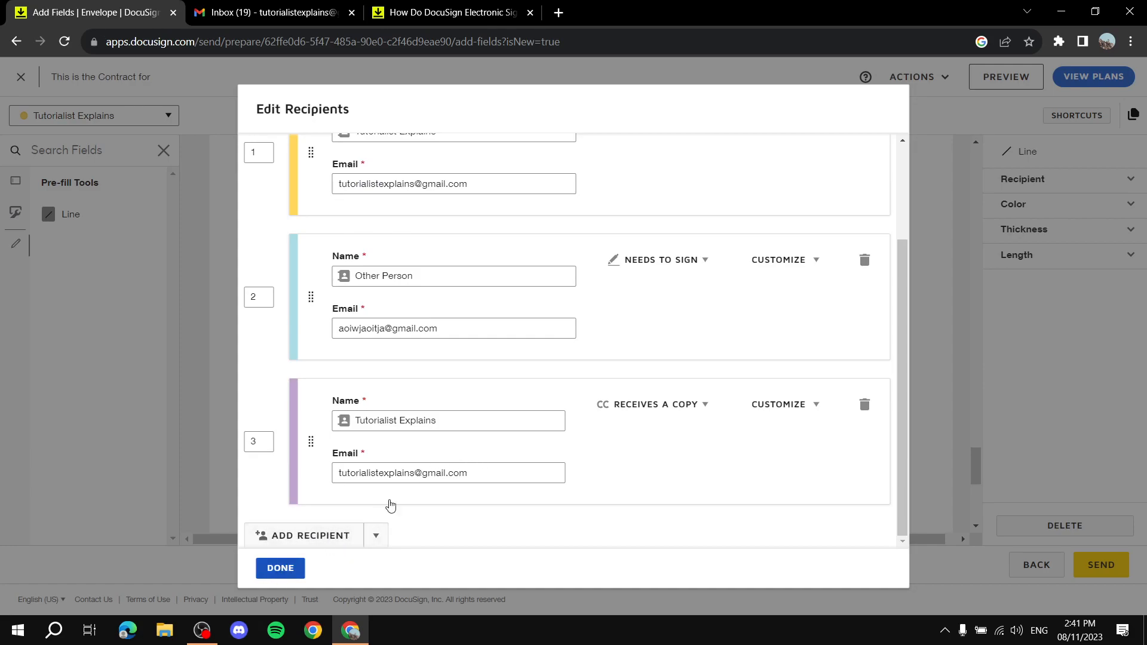
scroll(484, 367, up, 3)
scroll(500, 269, down, 2)
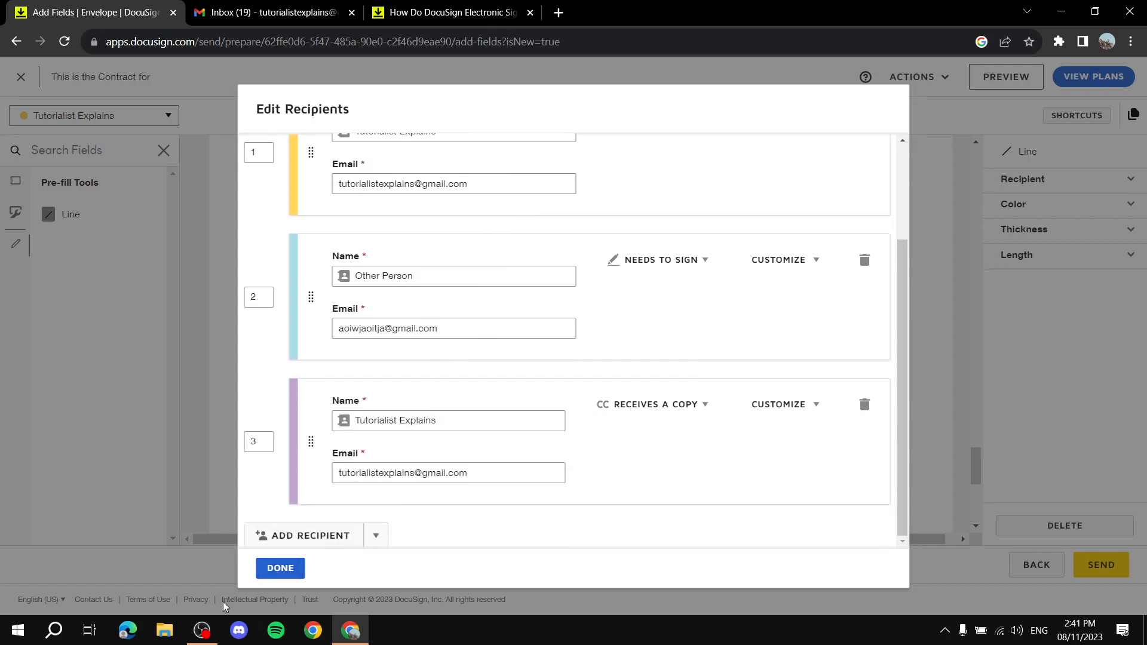
click(281, 568)
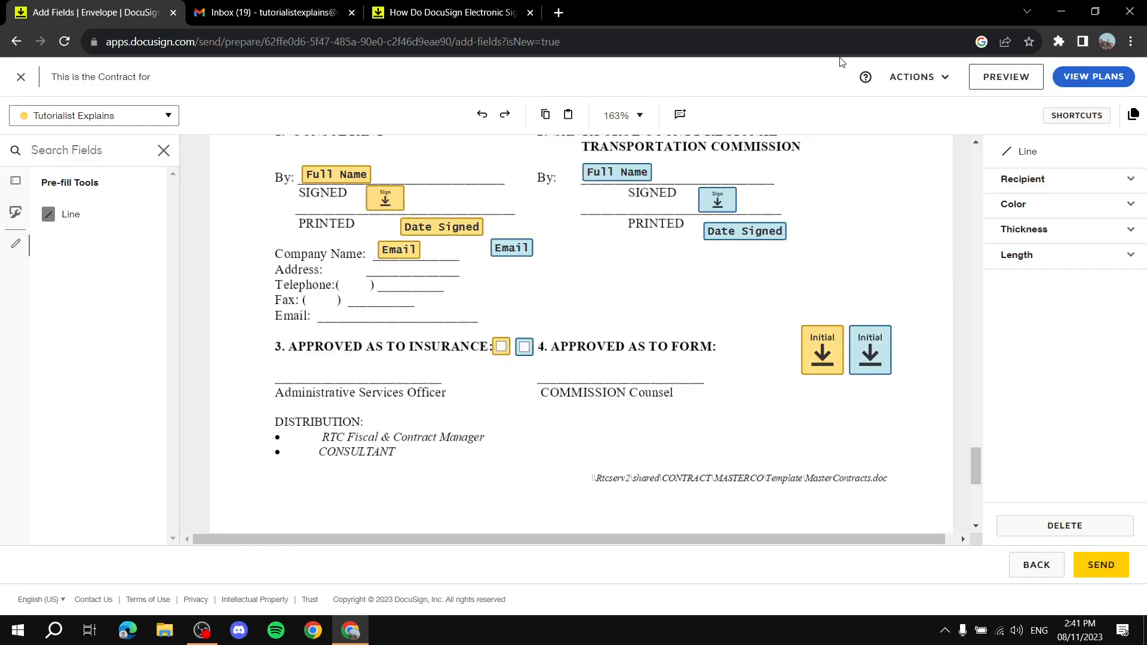
click(929, 79)
click(880, 241)
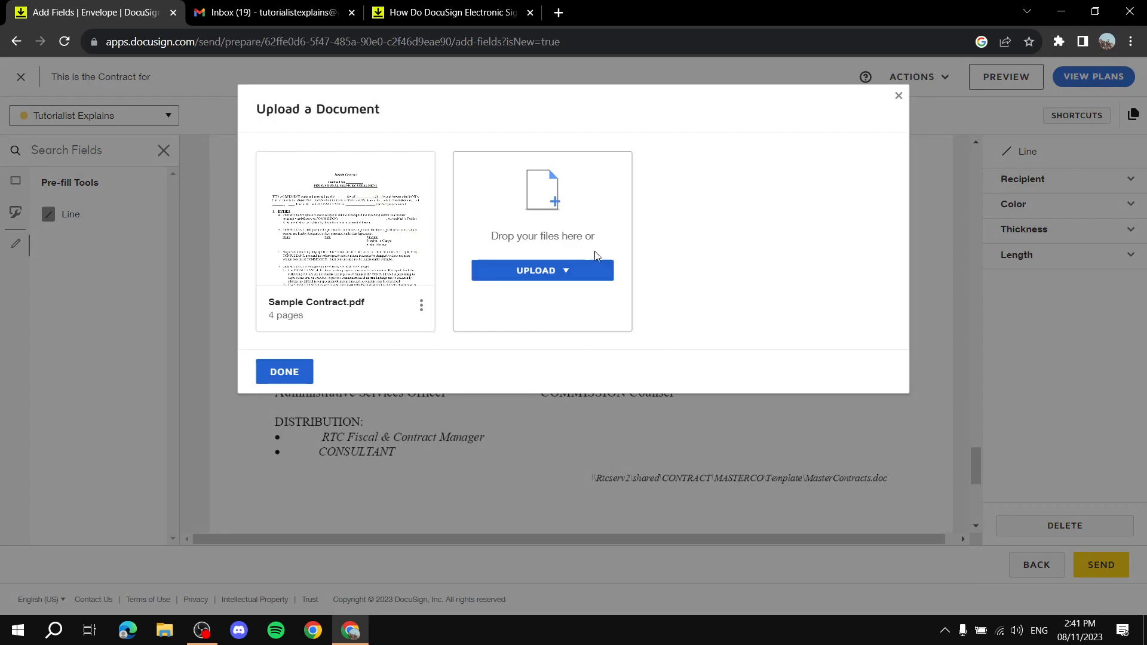
click(288, 372)
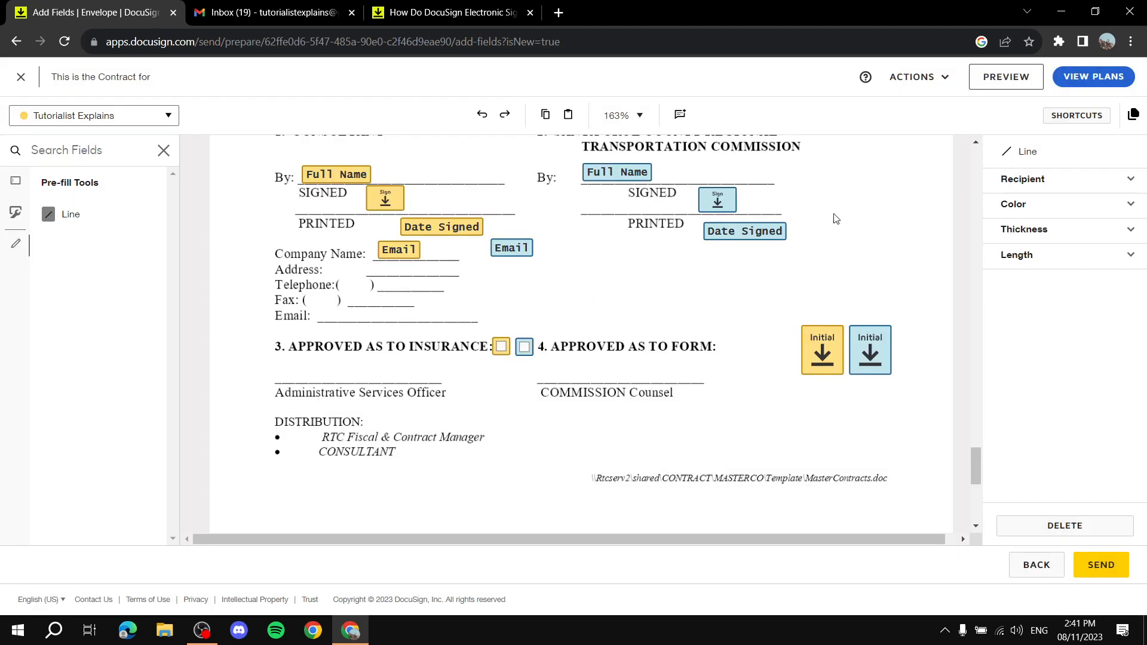
click(927, 77)
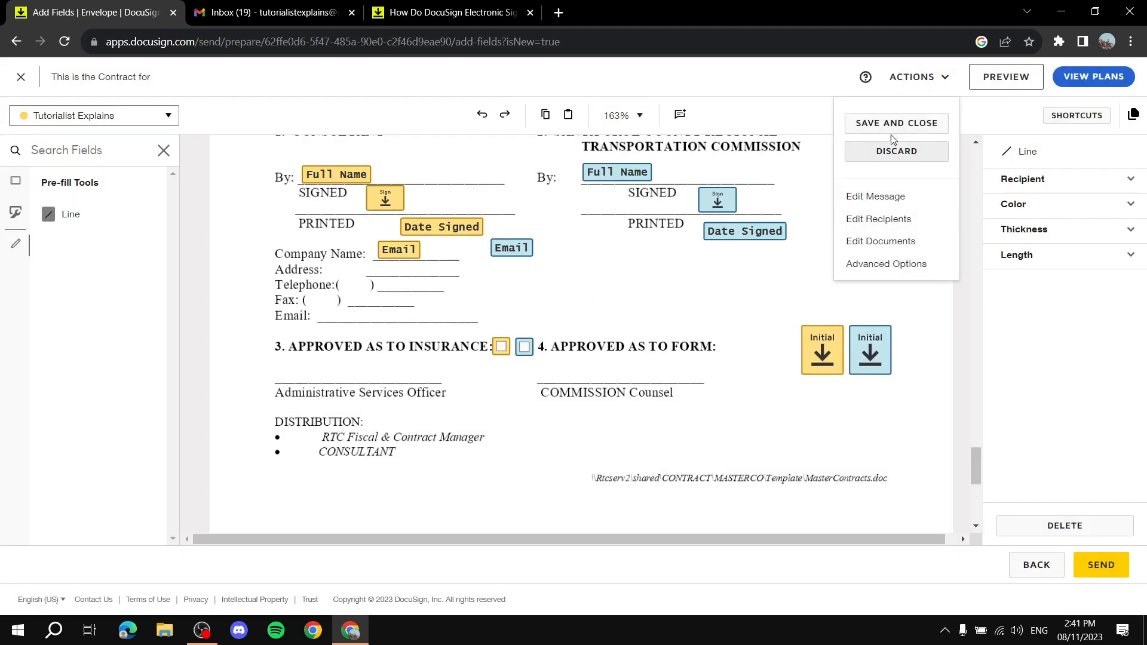
click(800, 87)
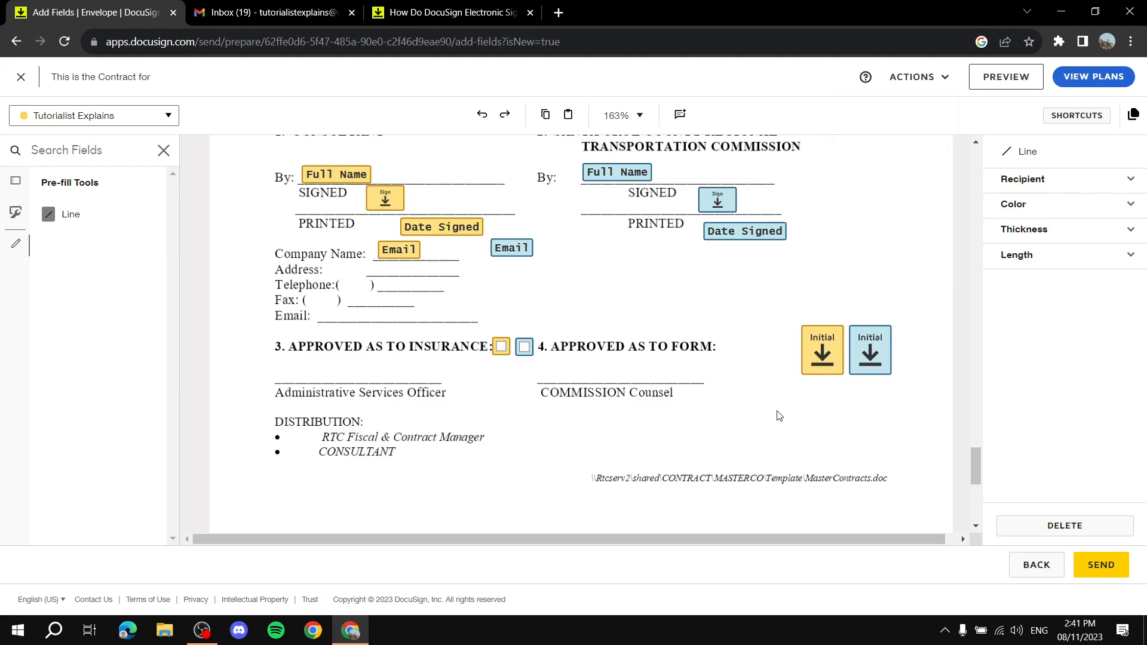
scroll(777, 407, up, 4)
scroll(771, 358, down, 7)
scroll(764, 300, up, 6)
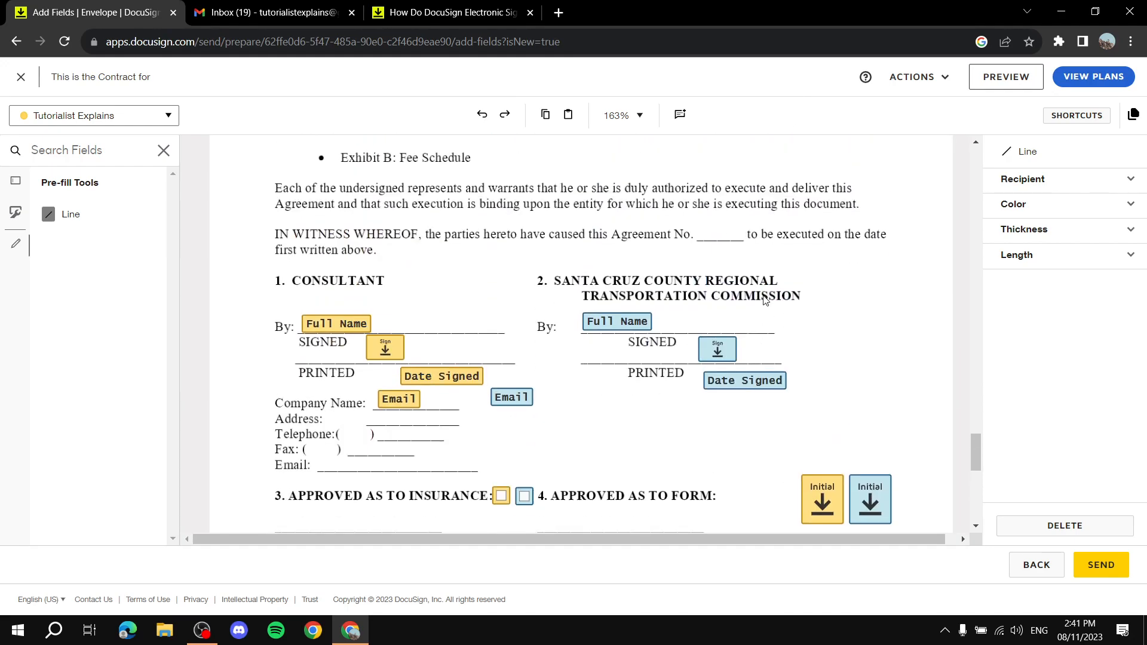
scroll(764, 300, up, 5)
scroll(763, 300, down, 10)
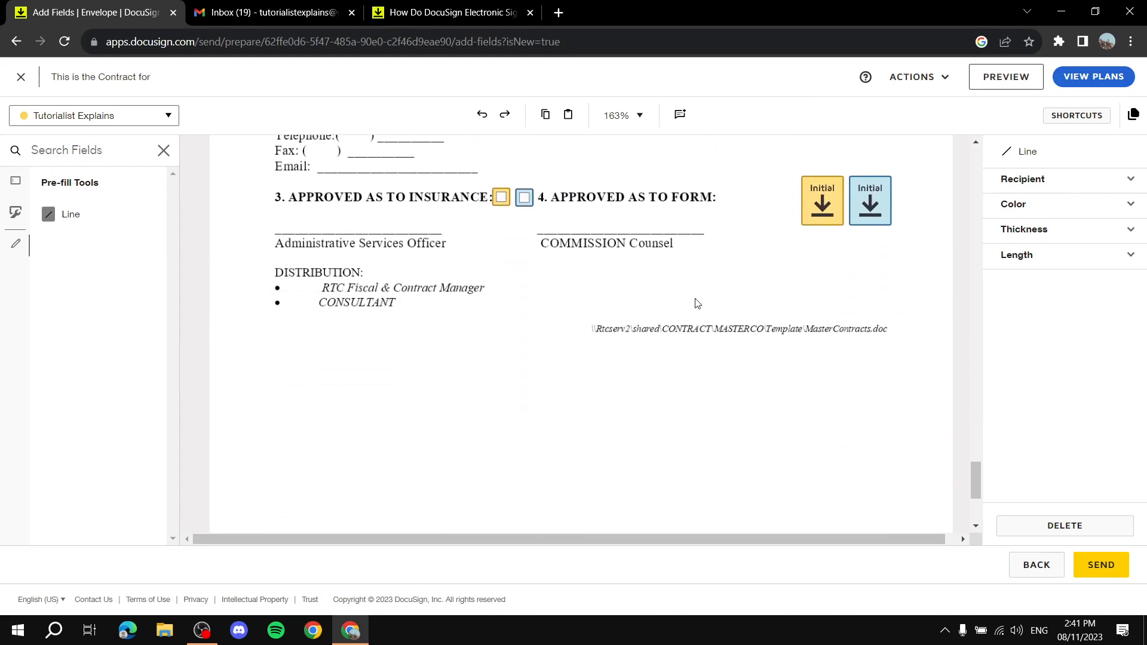
Send the contract envelope and switch to the Gmail inbox.
click(1099, 566)
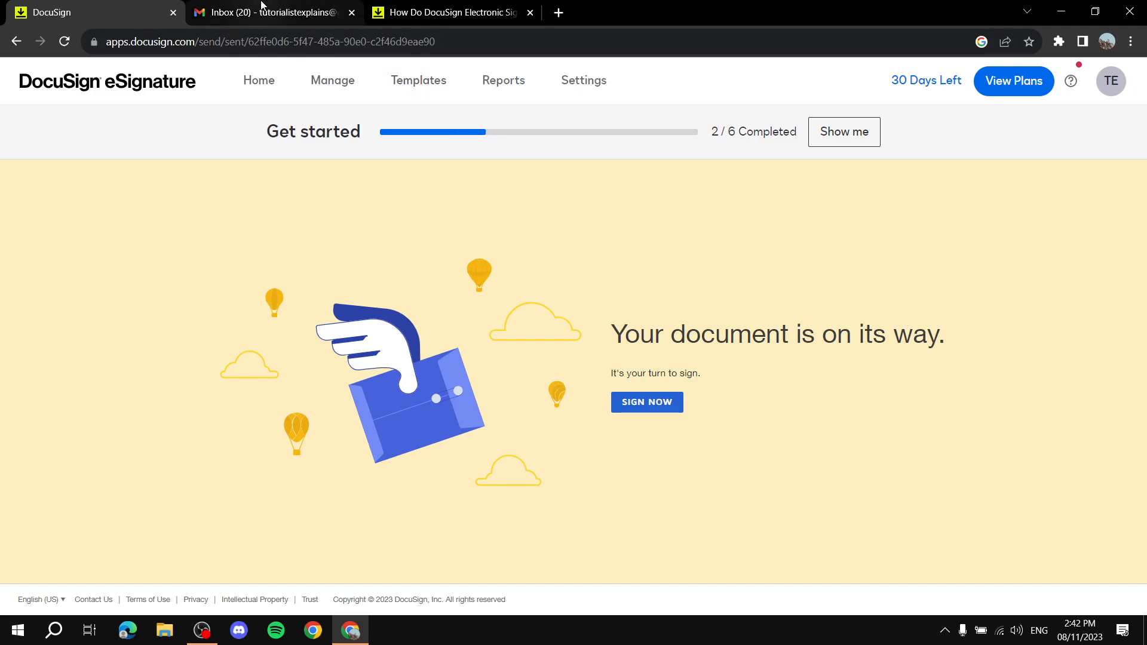
click(261, 7)
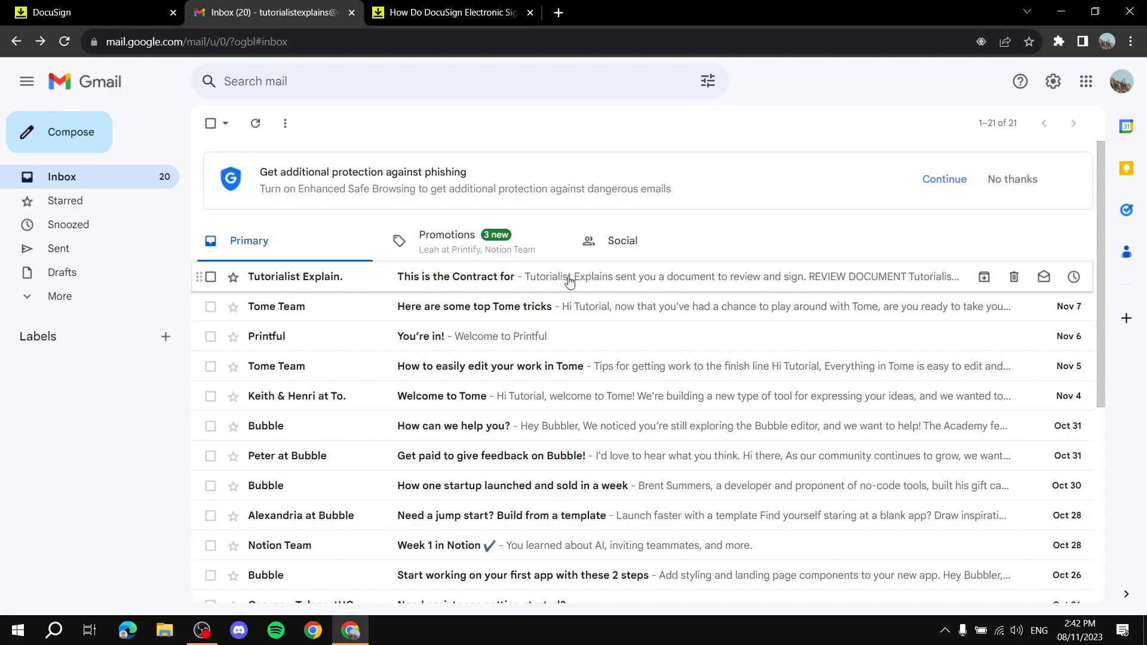
Open the DocuSign 'This is the Contract for' email and review its subject and message.
click(323, 277)
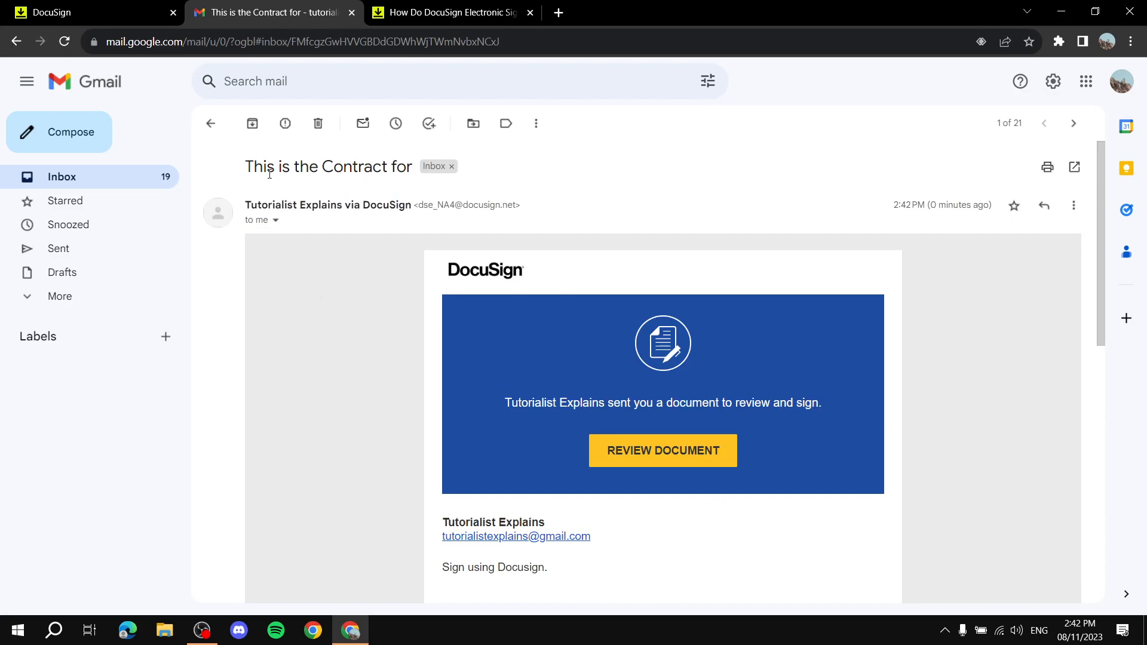
drag(247, 166, 413, 162)
scroll(422, 267, down, 5)
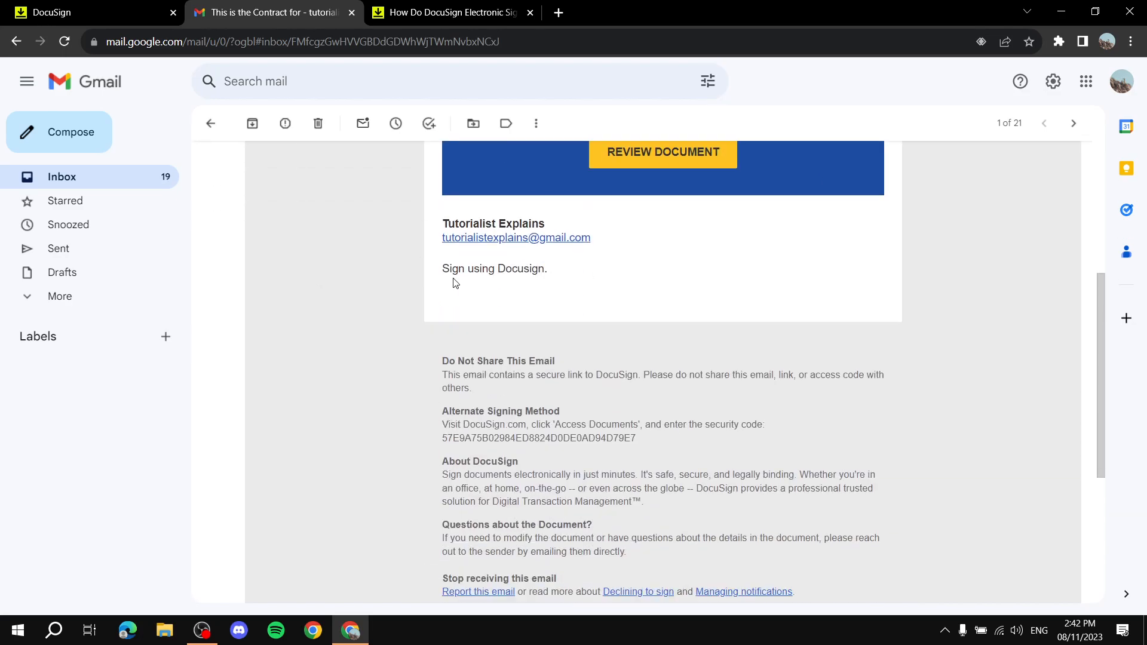
drag(438, 275, 556, 279)
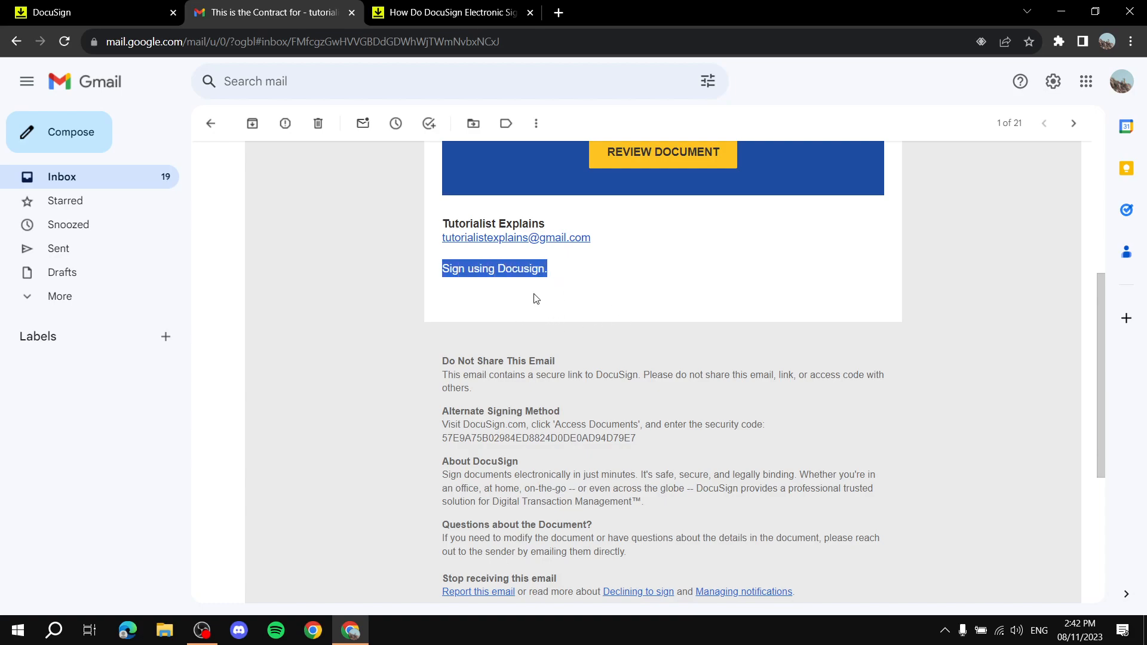
scroll(517, 325, up, 5)
click(387, 388)
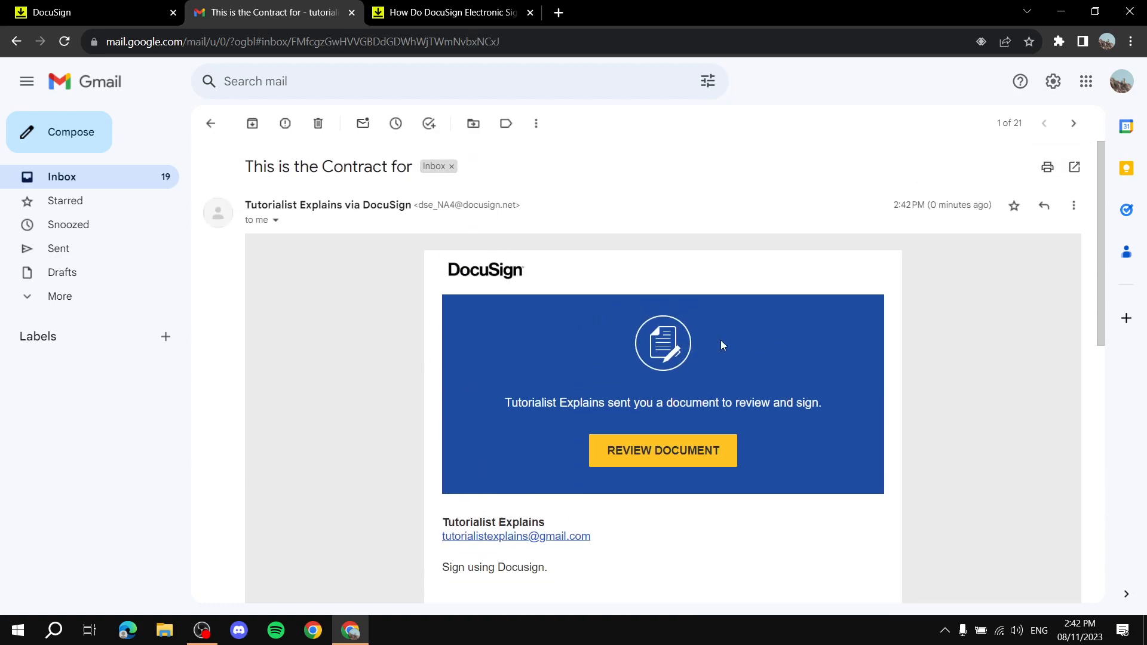
Open the Sample Contract from the email's REVIEW DOCUMENT link, declining location access, and continue.
click(669, 463)
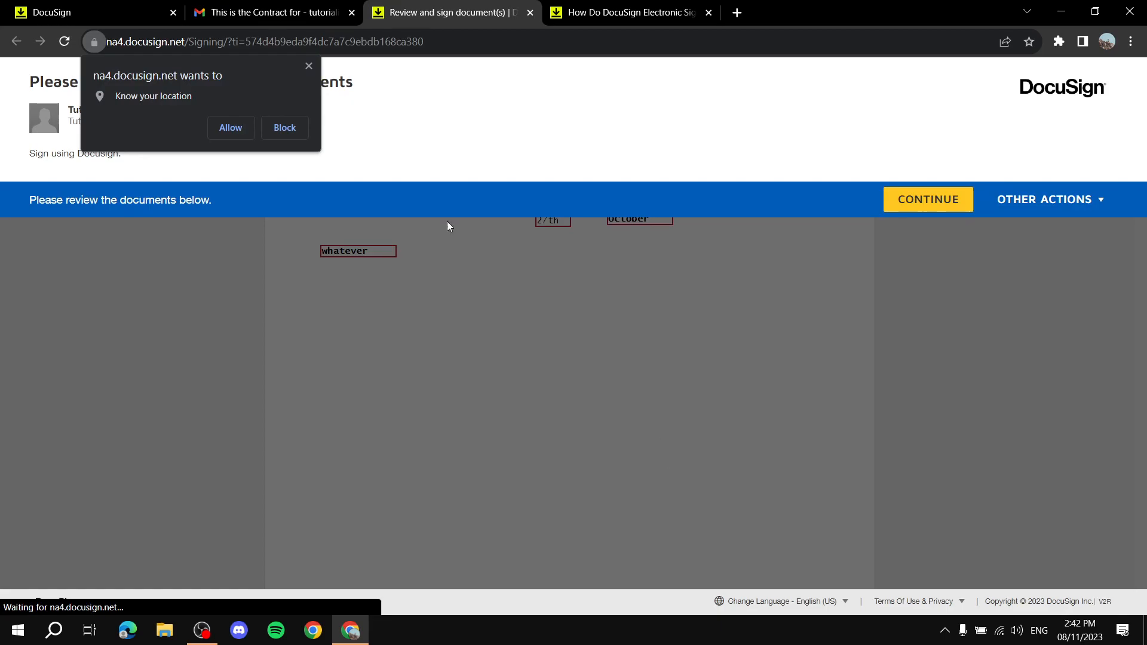
click(309, 67)
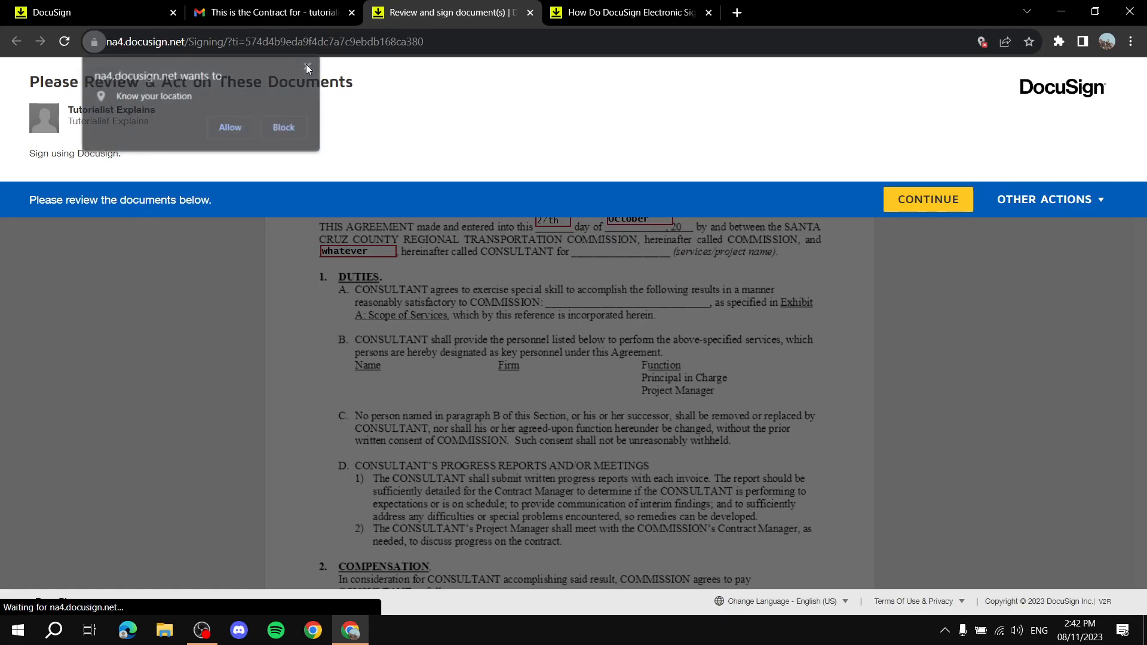
click(951, 201)
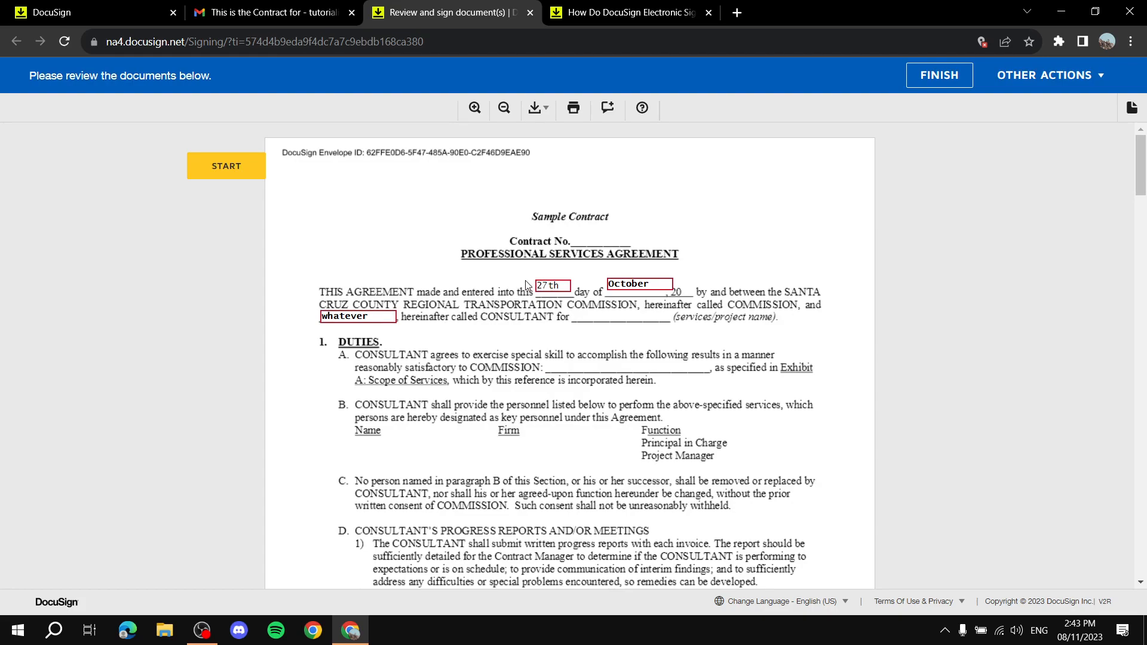
Scroll through all four pages of the Sample Contract.
scroll(446, 288, down, 3)
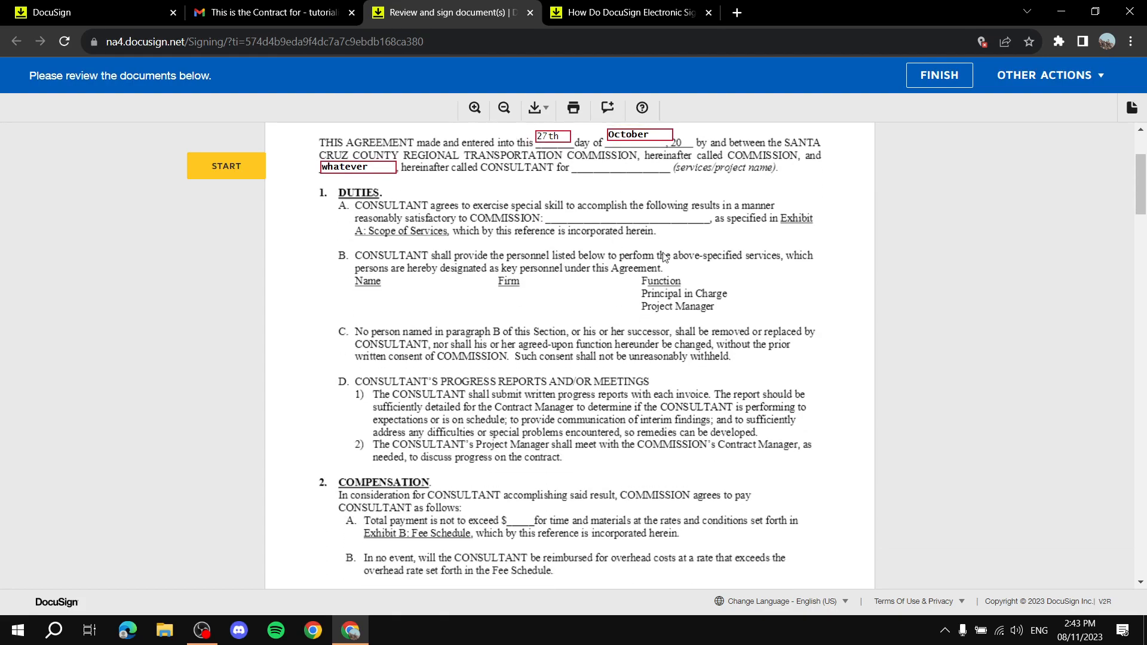
scroll(624, 256, down, 6)
scroll(655, 351, down, 20)
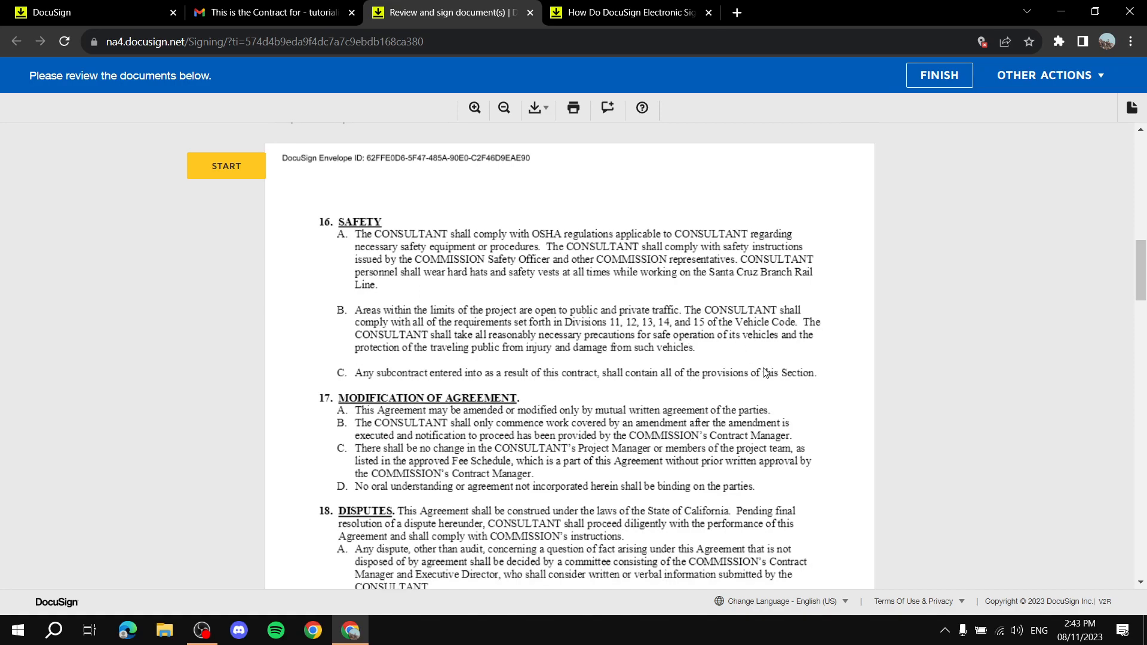
scroll(655, 363, down, 10)
scroll(335, 323, up, 6)
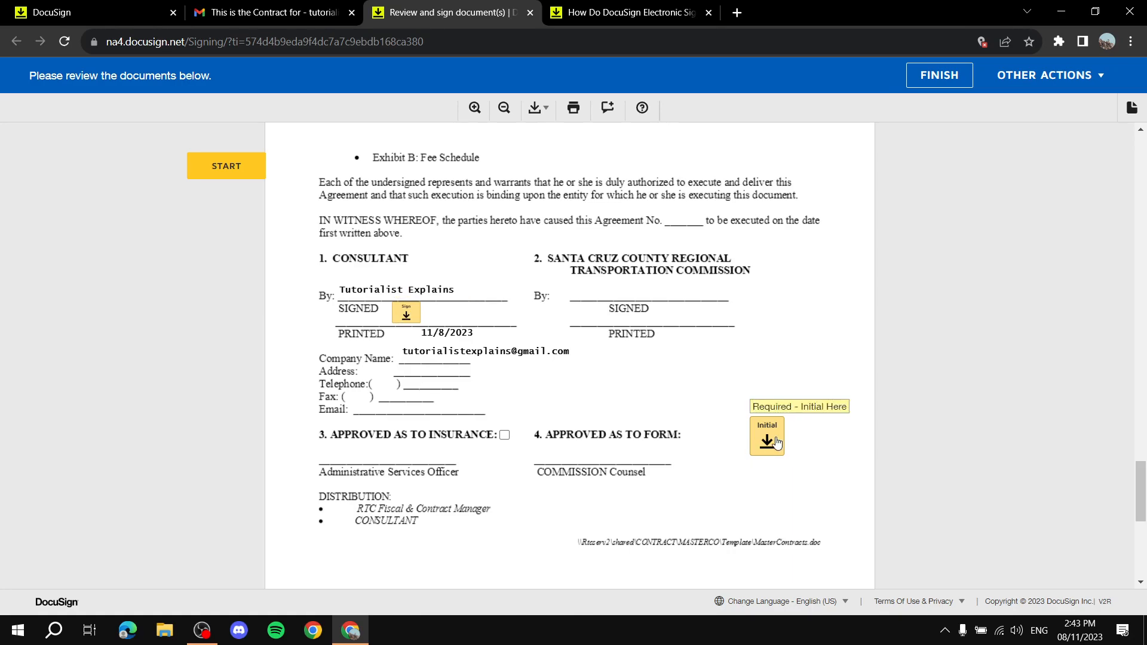
scroll(699, 413, down, 7)
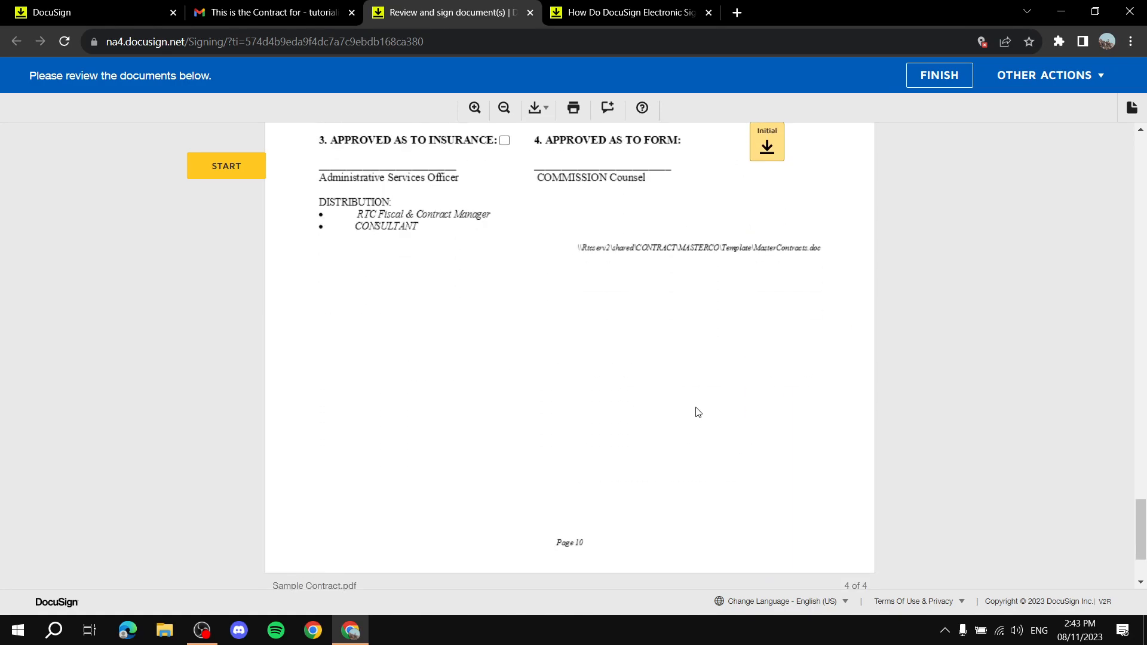
scroll(483, 382, up, 20)
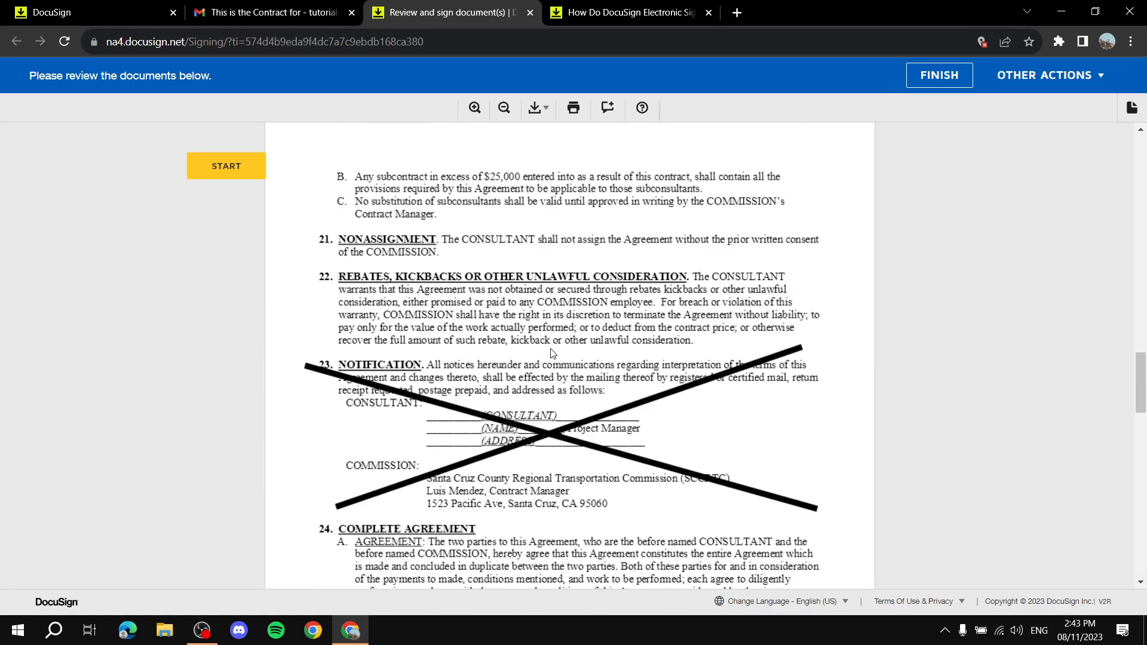
scroll(550, 343, down, 20)
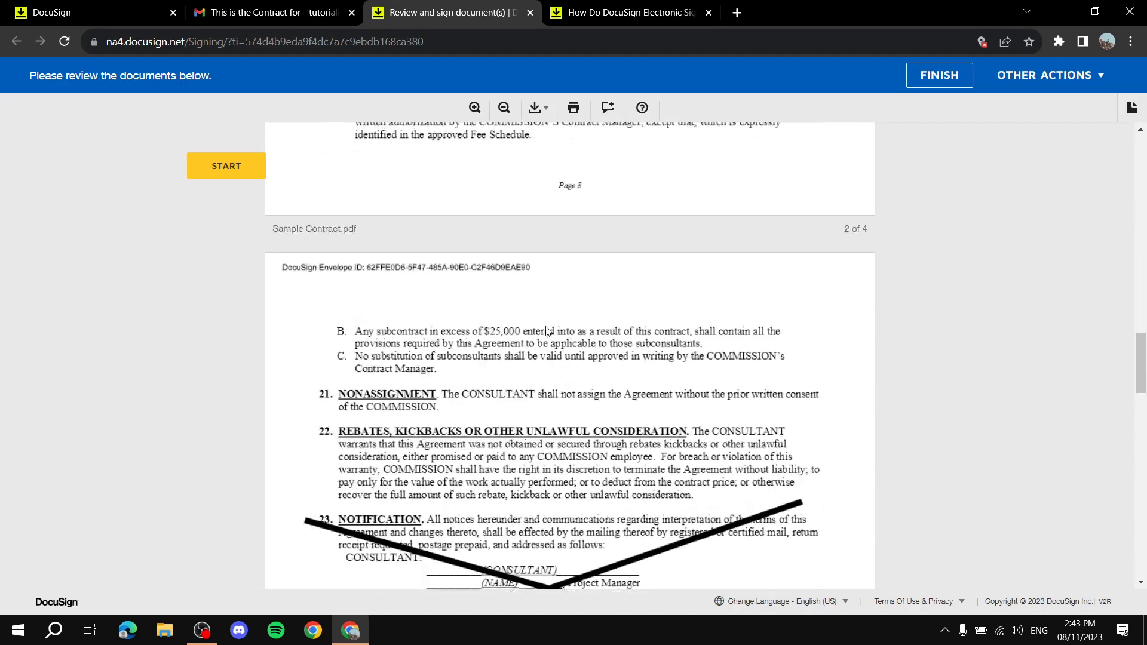
scroll(228, 177, down, 10)
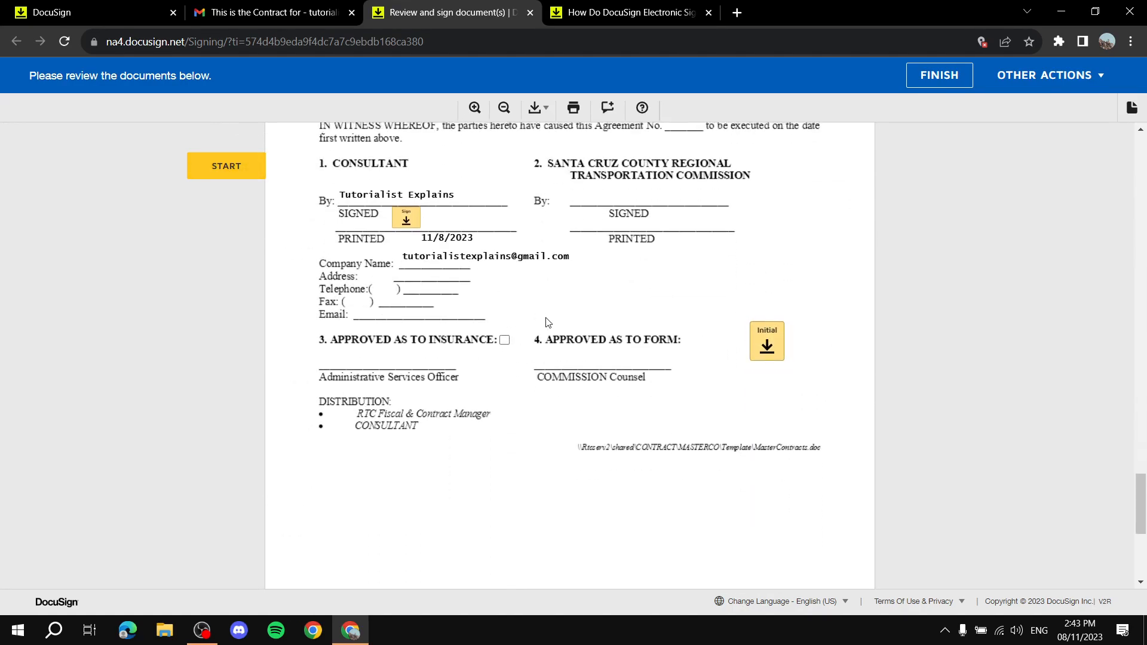
scroll(341, 248, up, 4)
Start signing and apply a signature to the consultant's signature line.
click(236, 172)
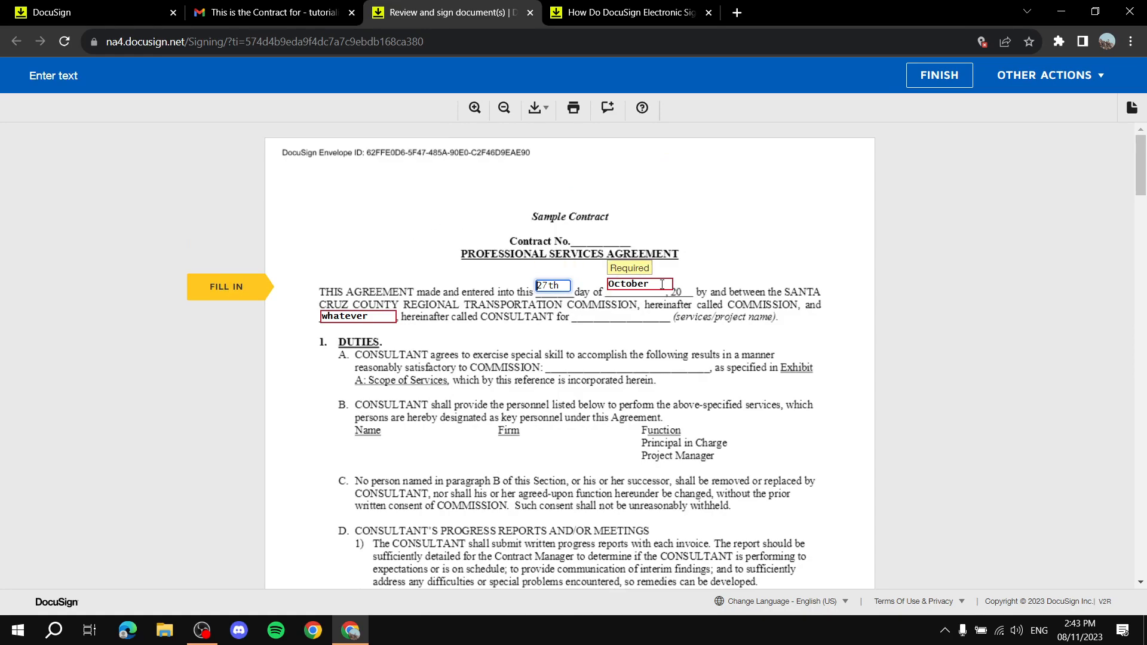
scroll(857, 289, down, 20)
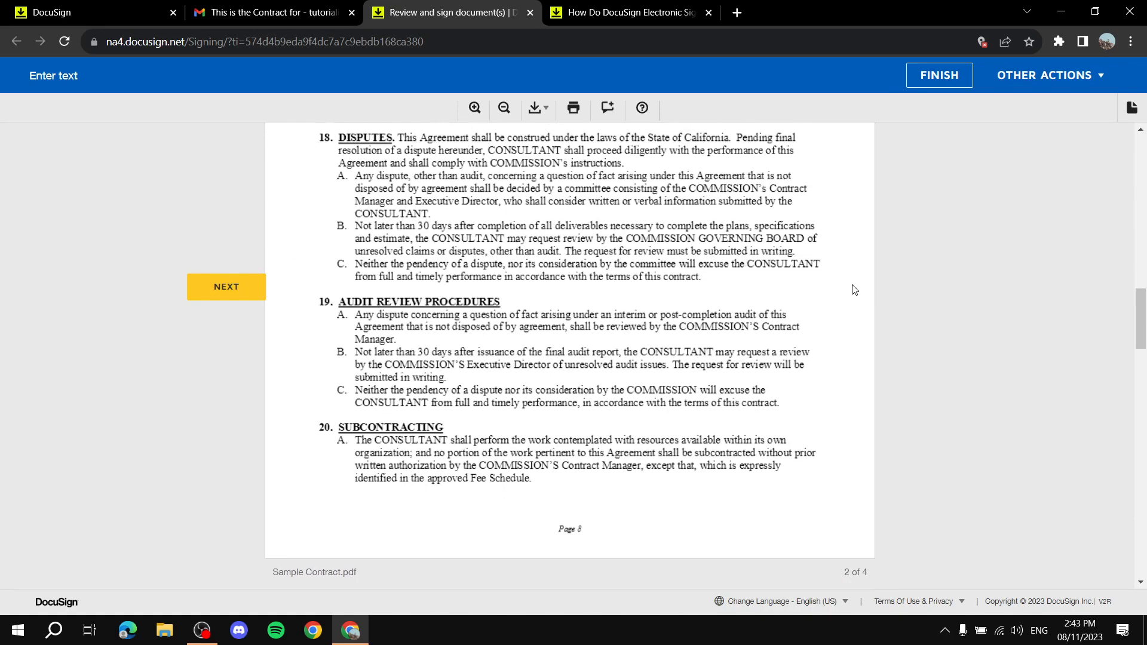
scroll(855, 290, down, 15)
scroll(959, 346, down, 1)
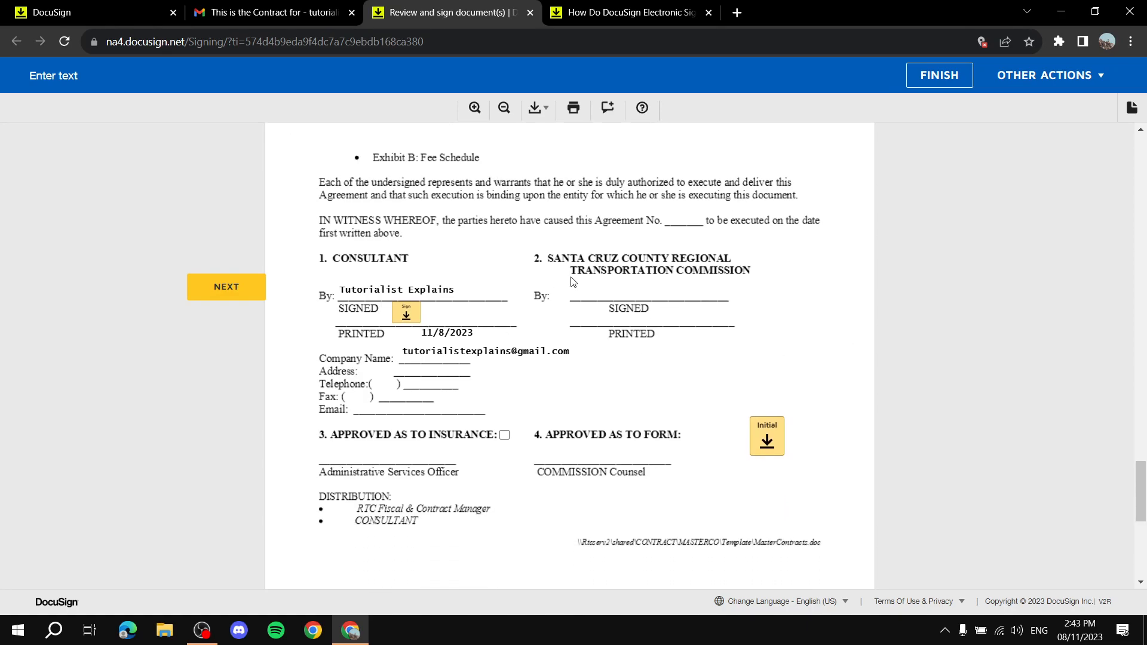
click(406, 317)
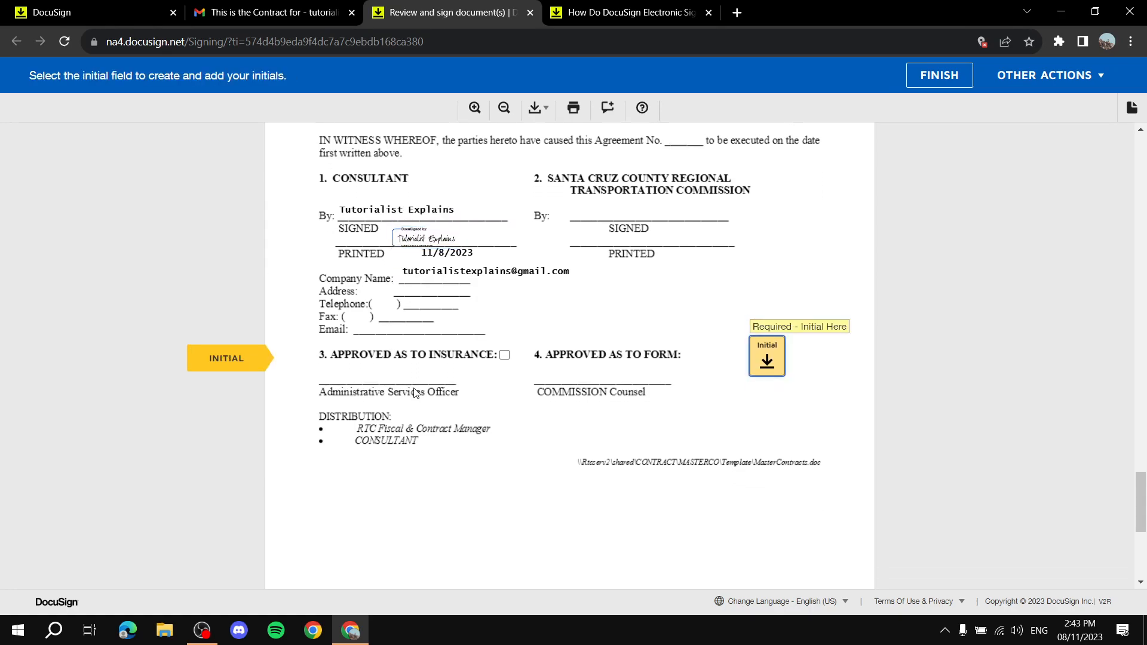
Choose Change on the applied signature to open My Signatures and Initials.
scroll(419, 353, up, 2)
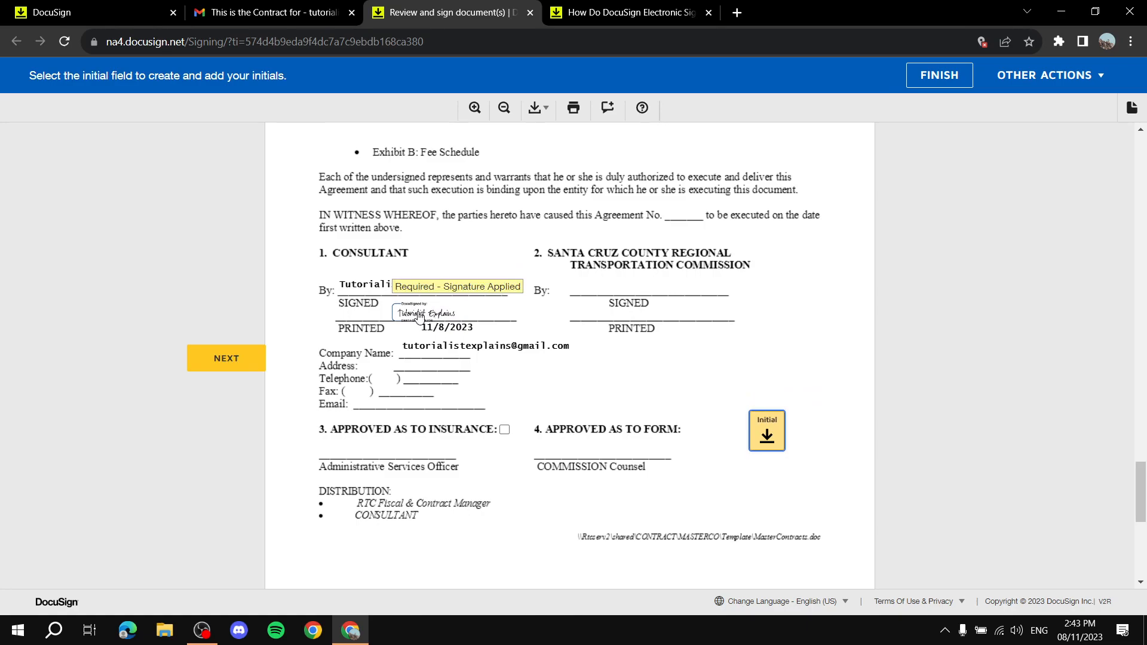
click(419, 317)
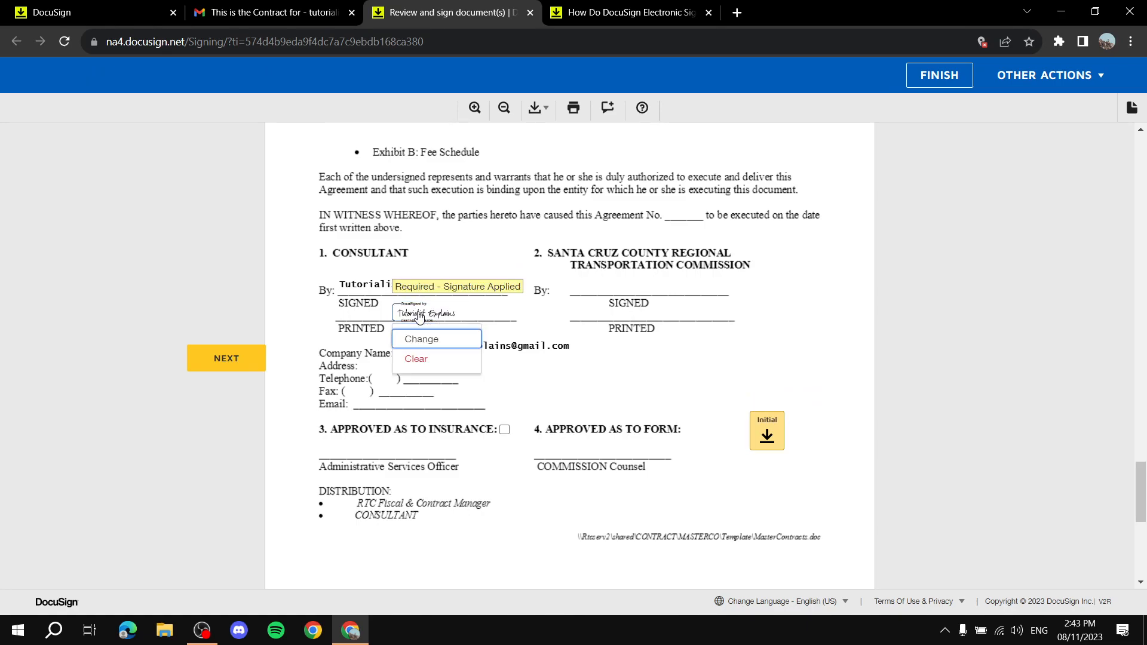
click(431, 341)
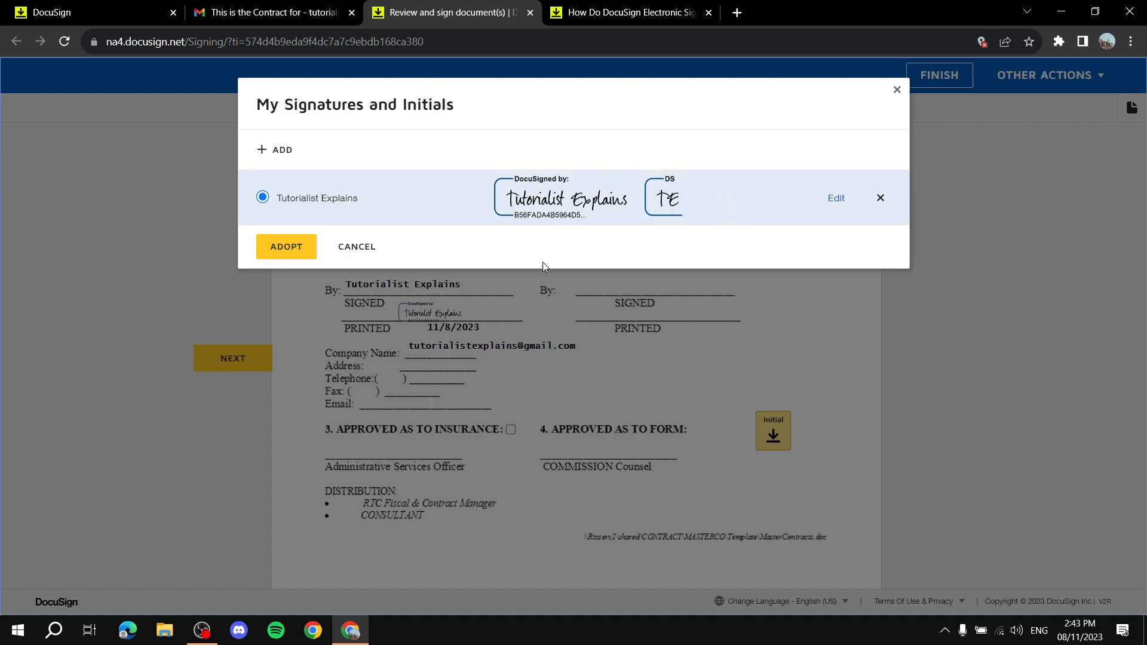
Try a drawn signature, revert to the typed style, and replace the consultant's signature with it.
click(269, 151)
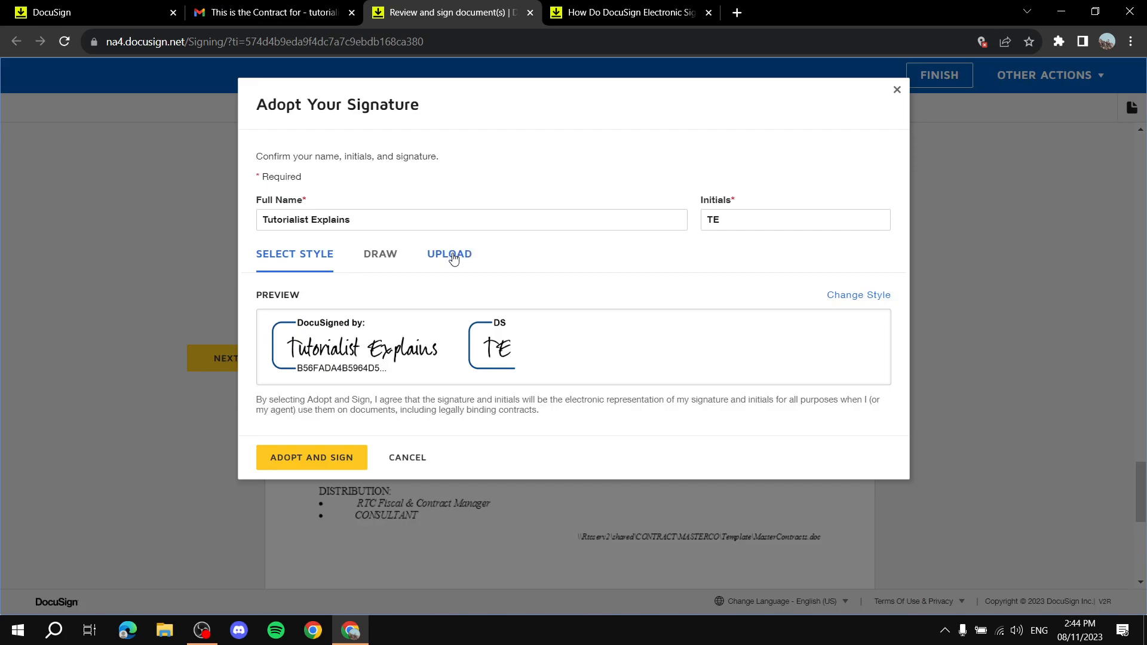
click(389, 255)
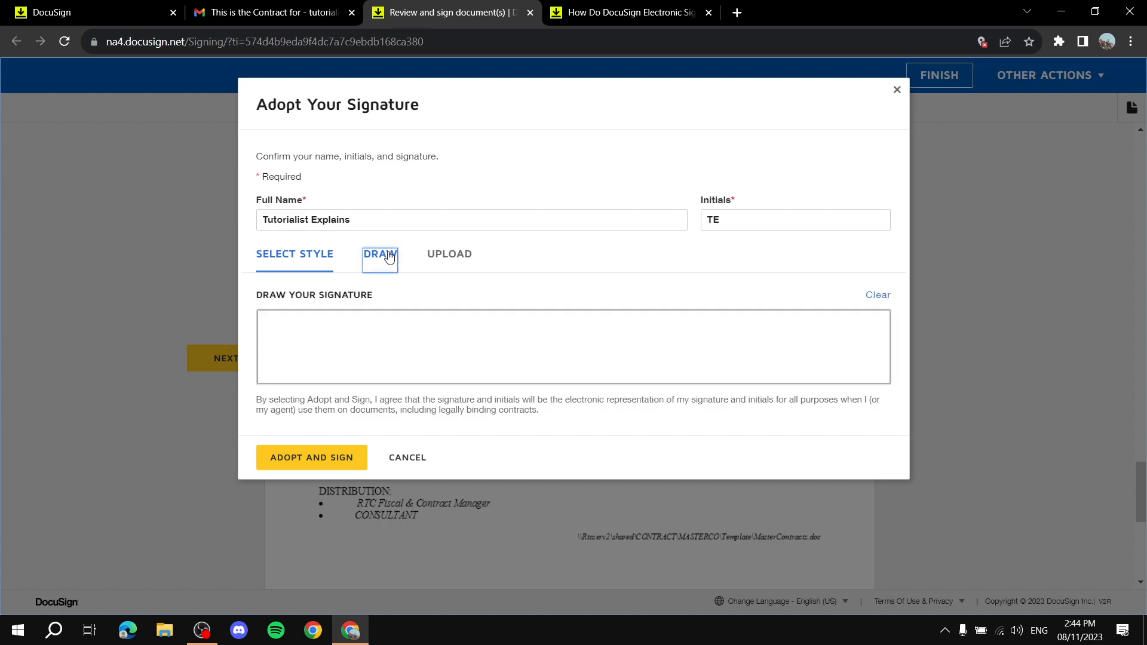
mouse_move(506, 343)
mouse_down()
mouse_move(514, 353)
mouse_move(485, 327)
mouse_up()
click(283, 257)
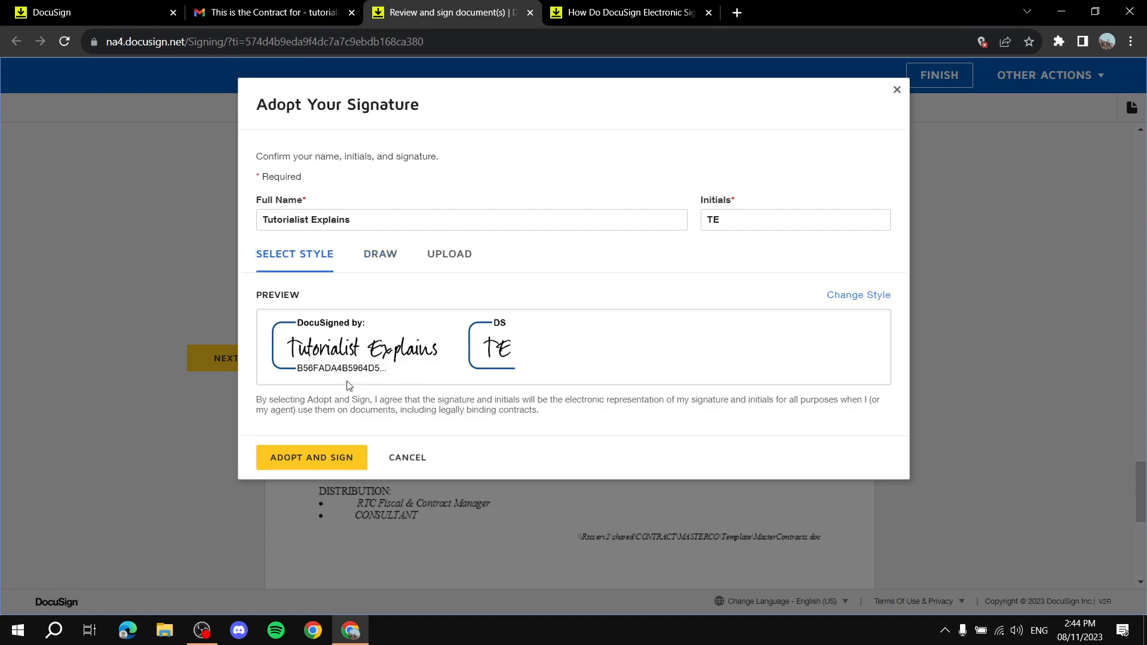
click(298, 468)
click(436, 205)
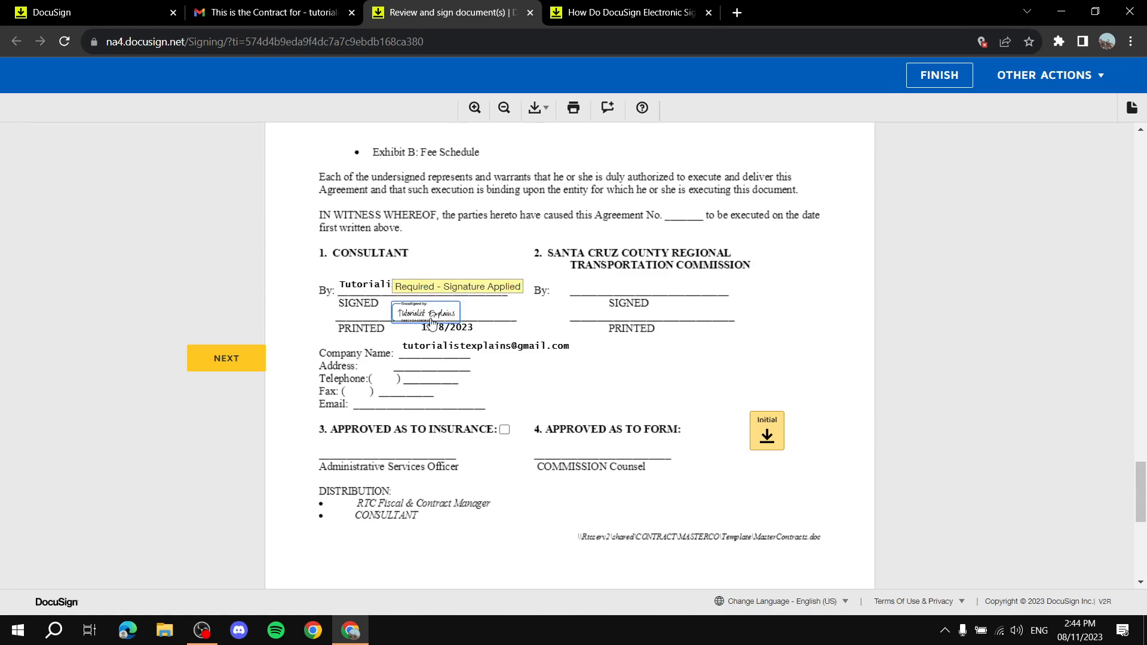
Clear and reapply the consultant's signature, then add the initials 'TE' beside 4. Approved as to Form.
click(430, 316)
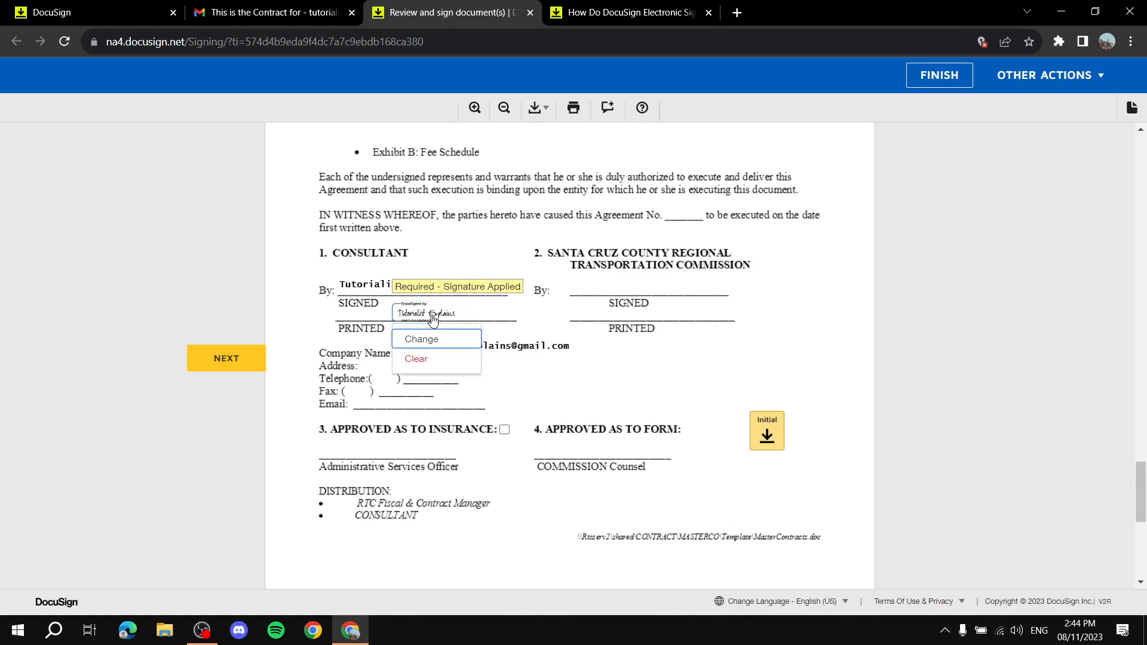
click(431, 367)
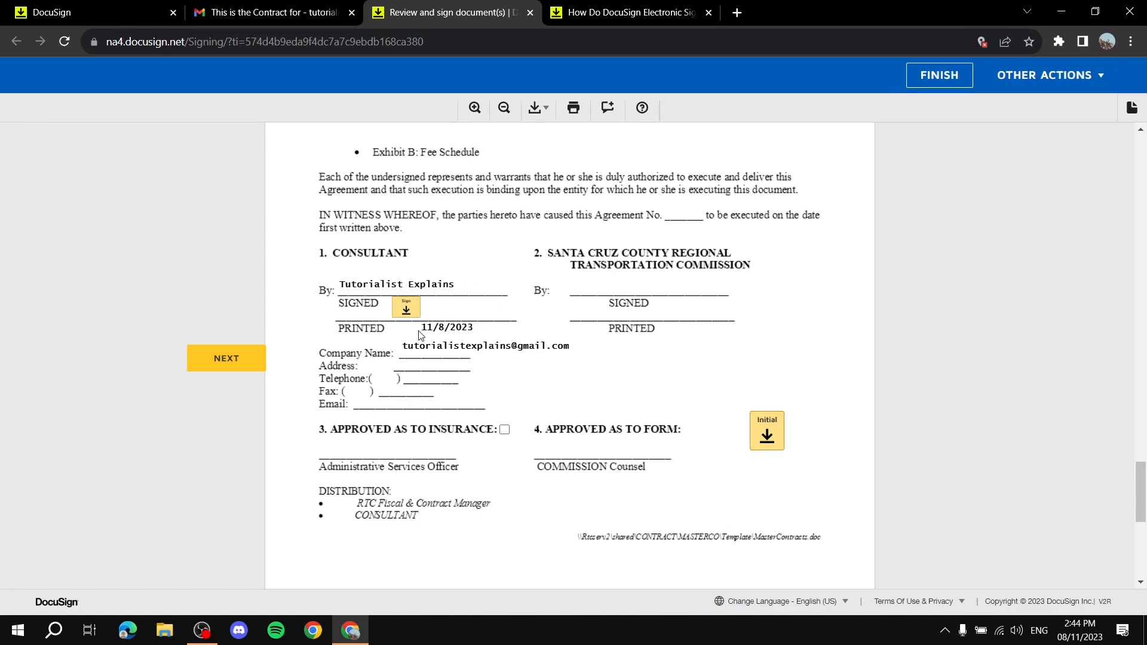
click(406, 308)
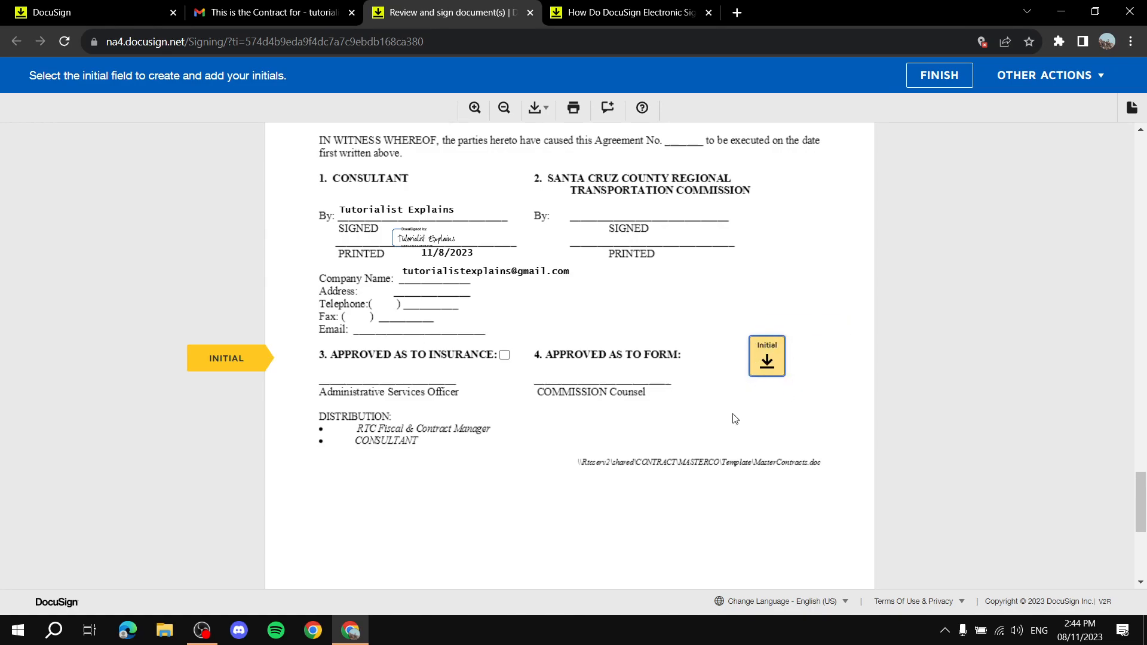
click(765, 360)
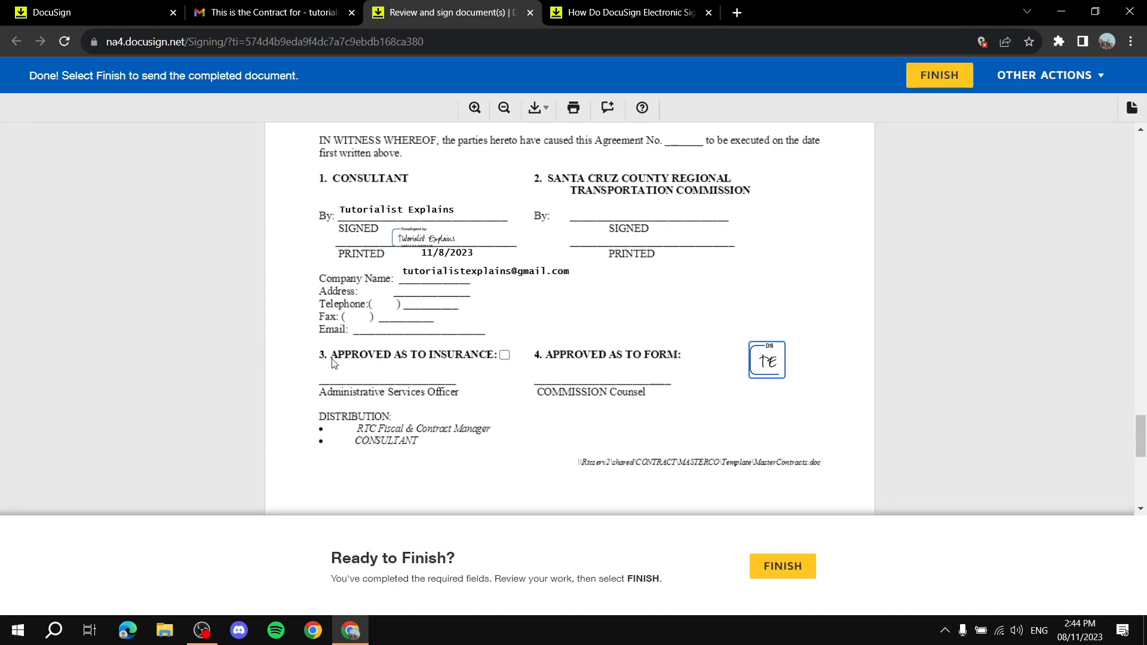
Check Approved as to Insurance, review the signed name, signature and date block, and finish.
click(505, 357)
drag(405, 271, 574, 279)
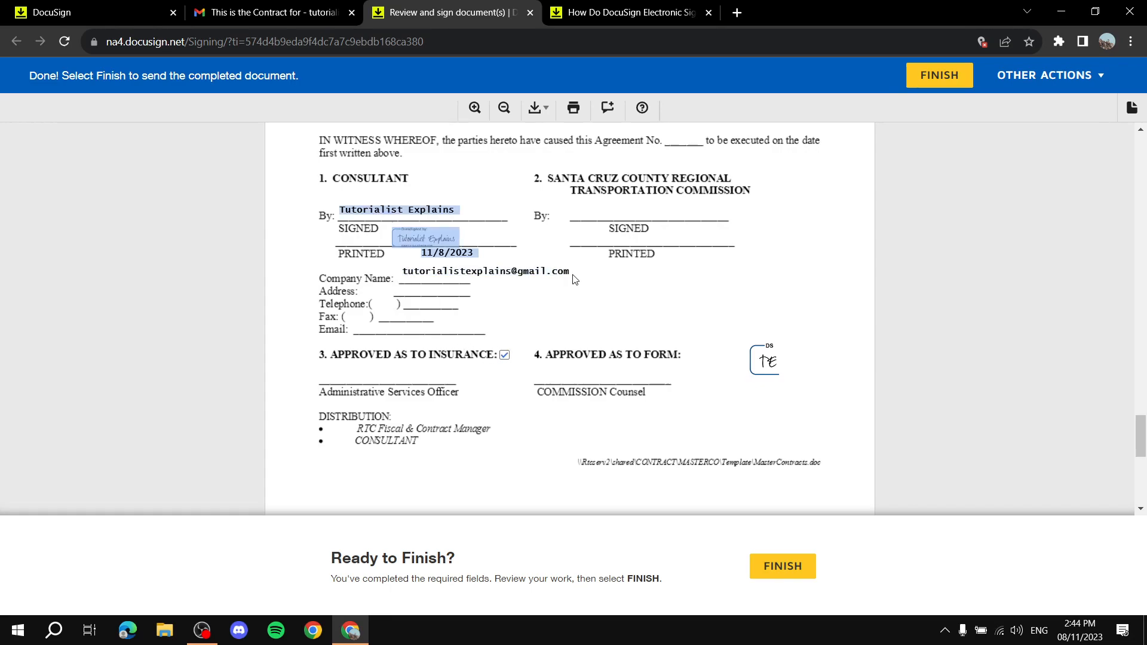
click(436, 316)
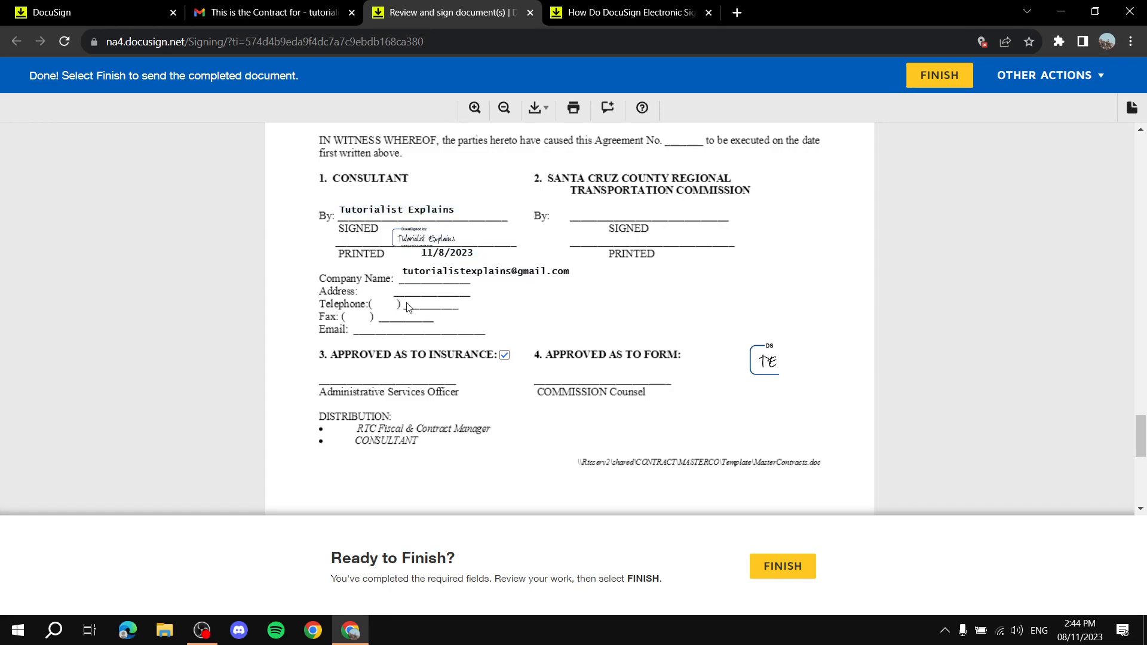
mouse_move(402, 273)
mouse_down()
mouse_move(469, 273)
mouse_move(439, 253)
mouse_move(472, 253)
mouse_up()
click(463, 272)
drag(403, 271, 574, 274)
click(574, 274)
click(795, 569)
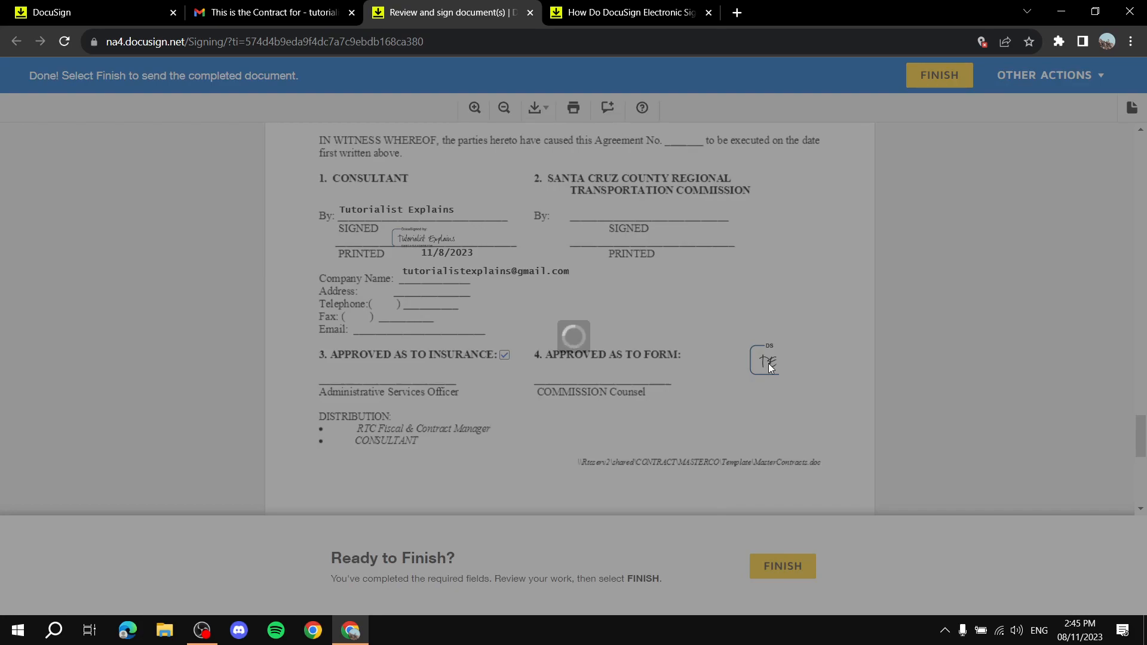